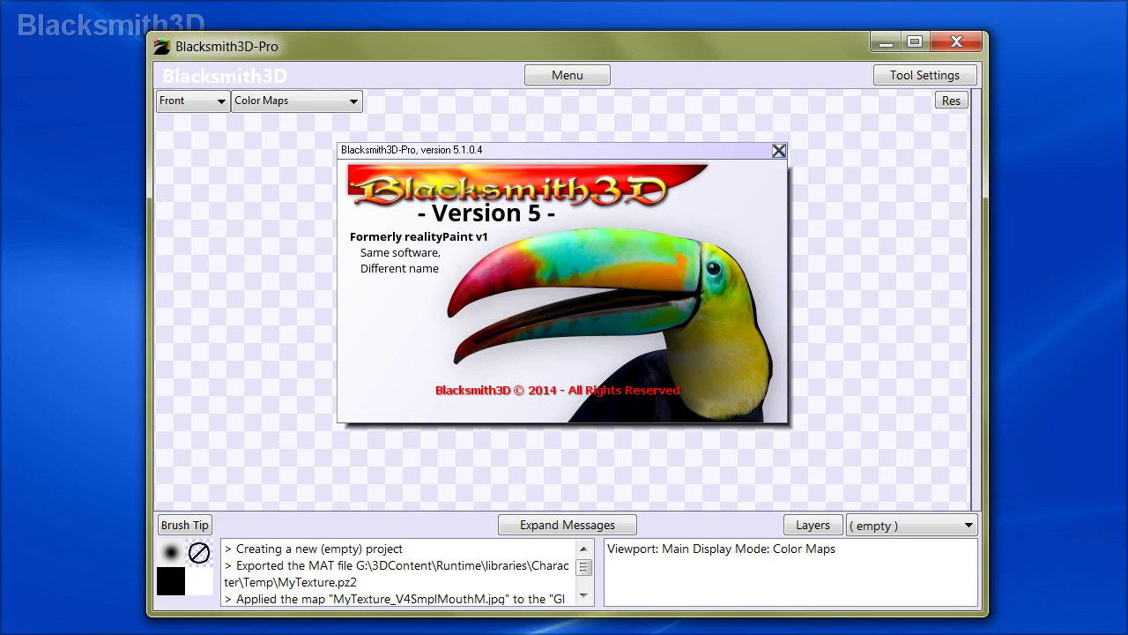
Step: Switch to the DAZ People folder window in Windows Explorer and move it fully into view
mouse_move(335, 633)
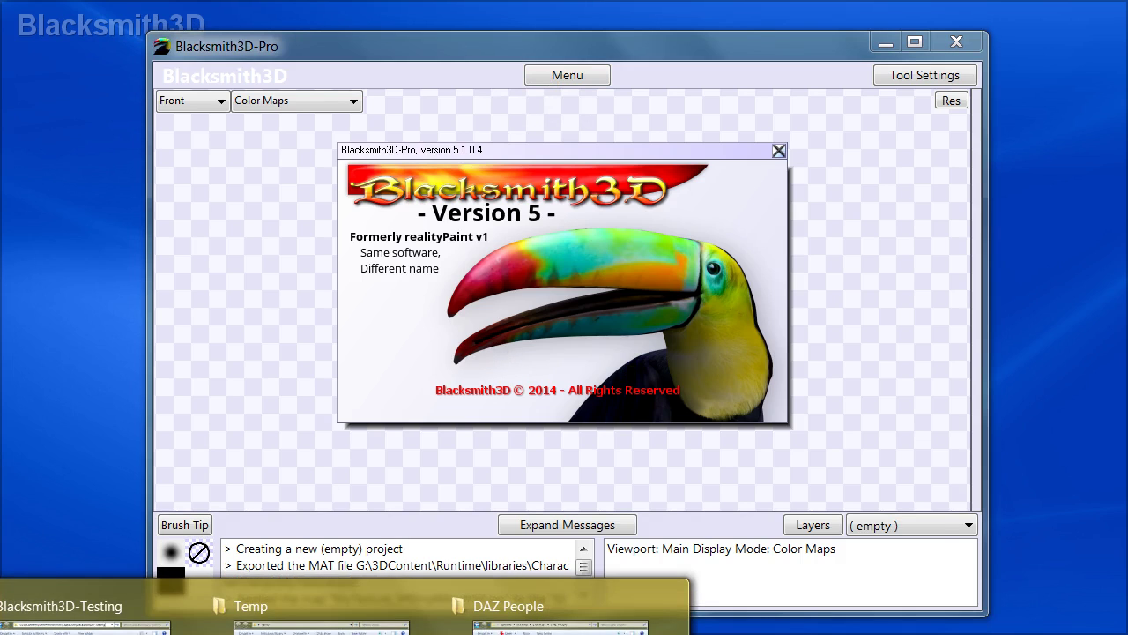
click(419, 605)
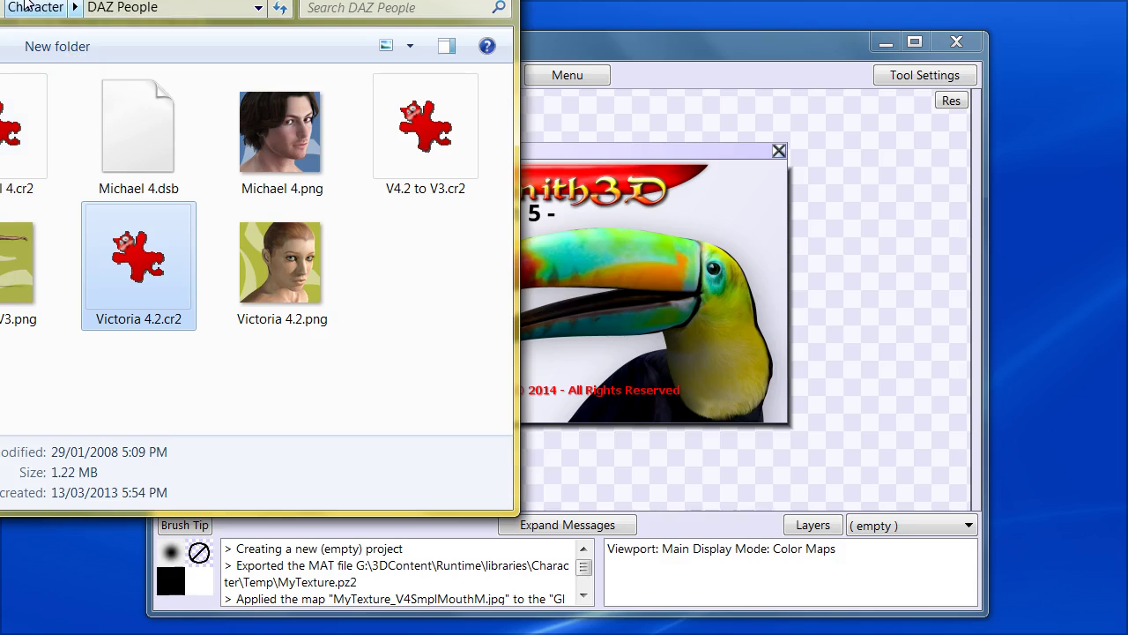
drag(43, 2, 447, 107)
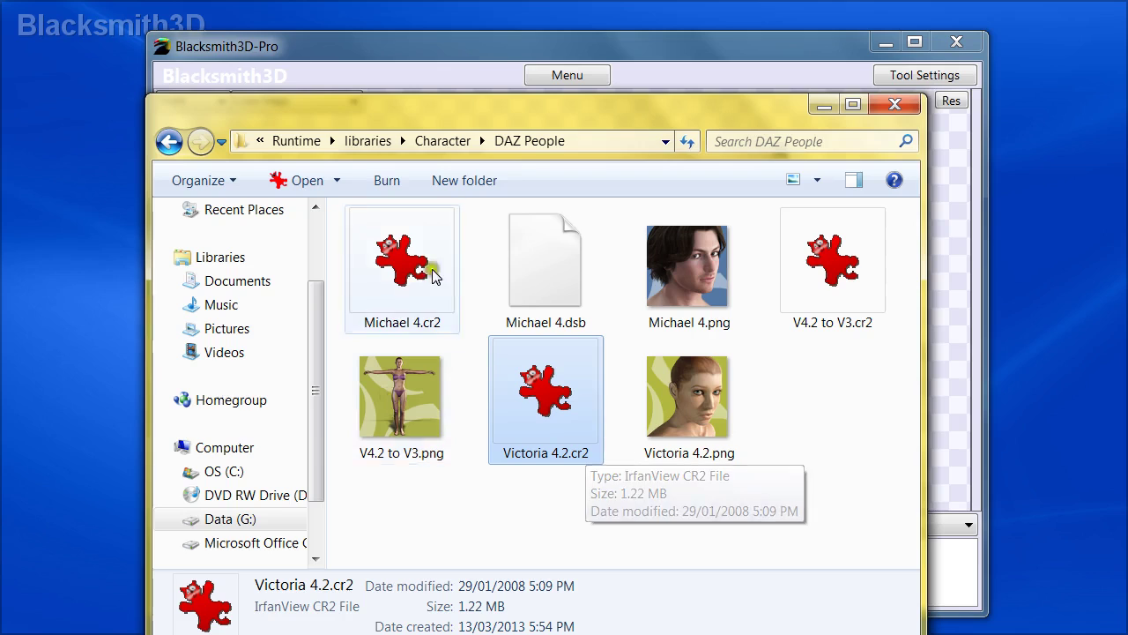
drag(489, 111, 449, 78)
Step: Inspect the Victoria 4.2.cr2 and Victoria 4.2.png files and the folder's full path, and minimize the folder window
click(632, 375)
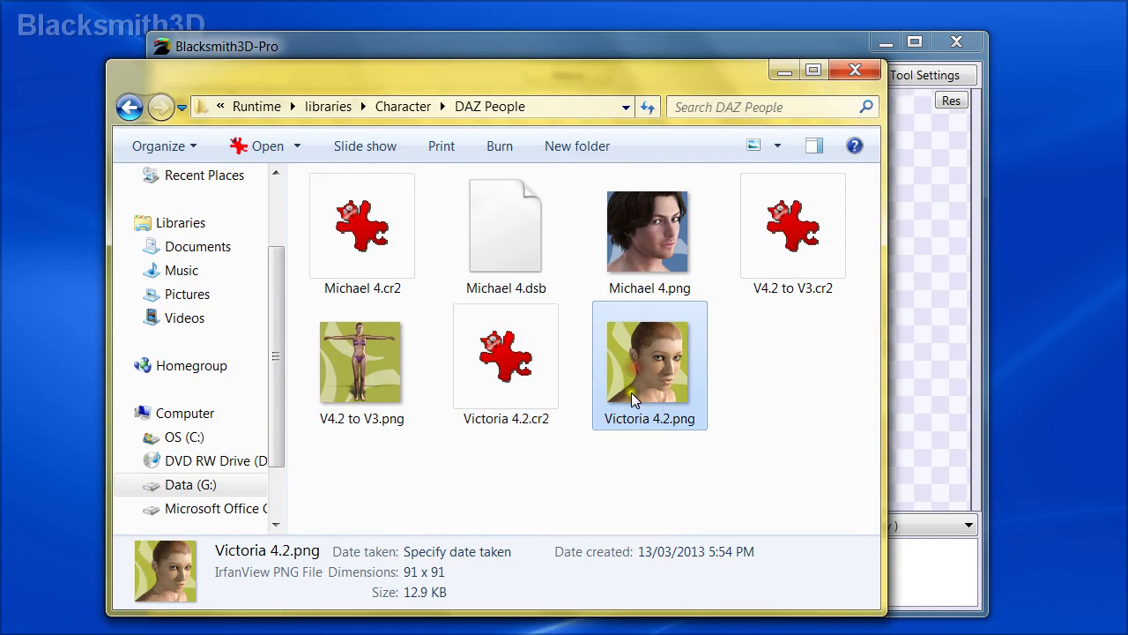
click(668, 438)
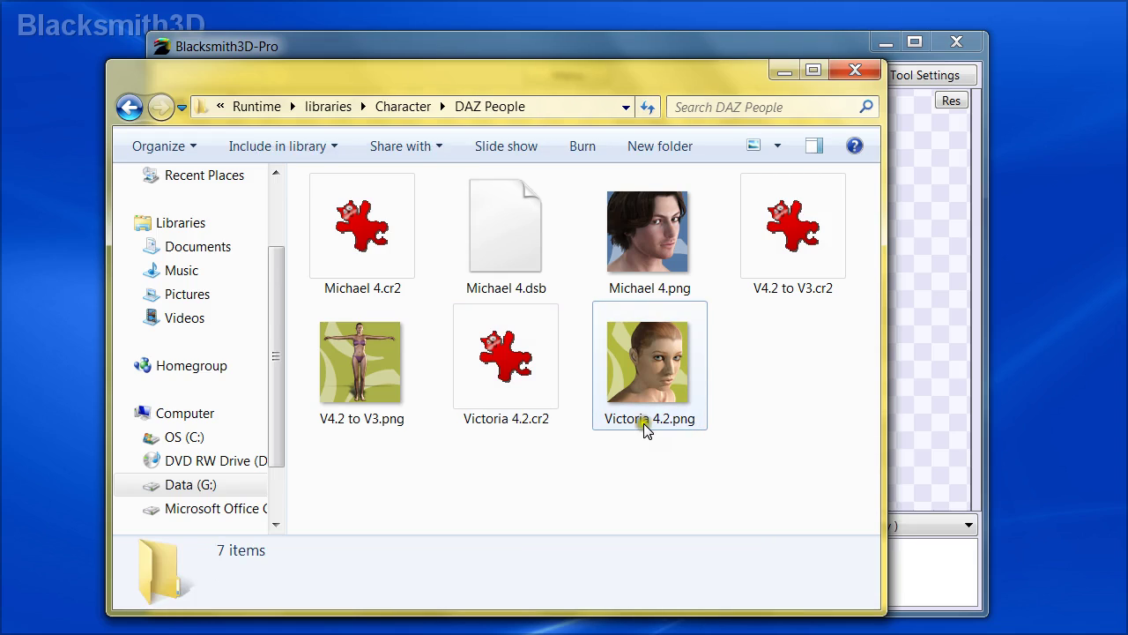
click(487, 343)
click(625, 388)
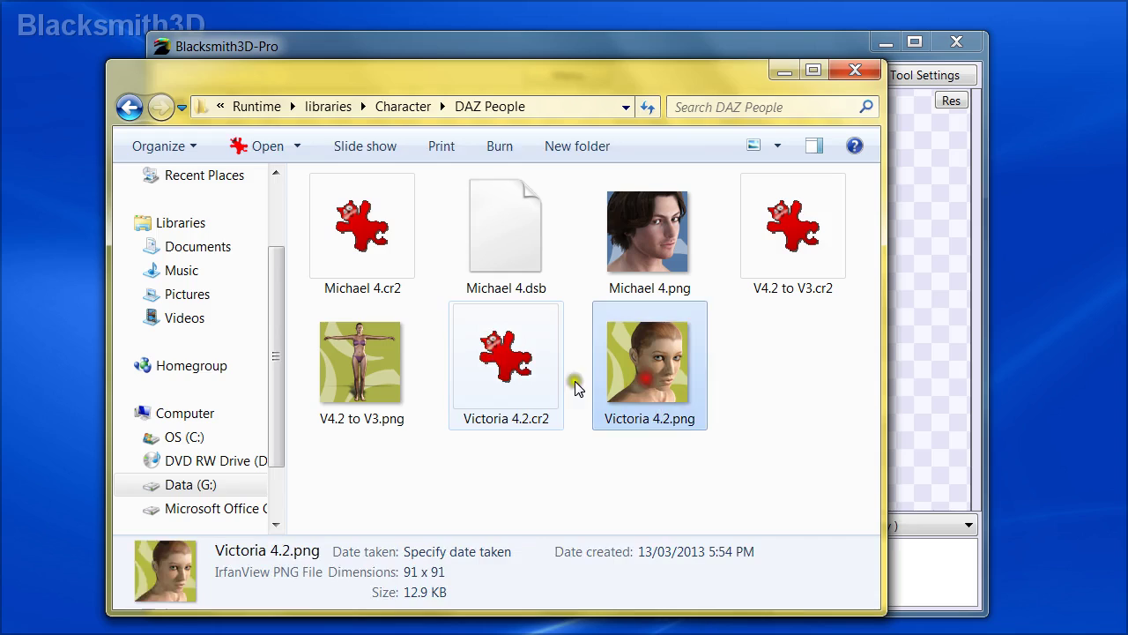
click(482, 361)
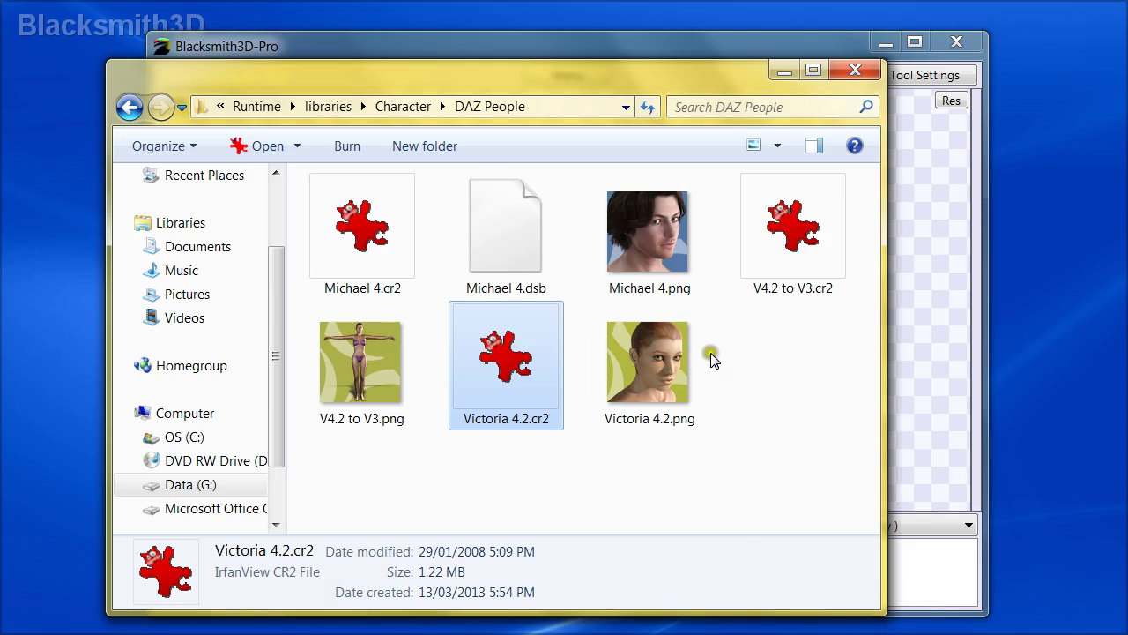
click(644, 361)
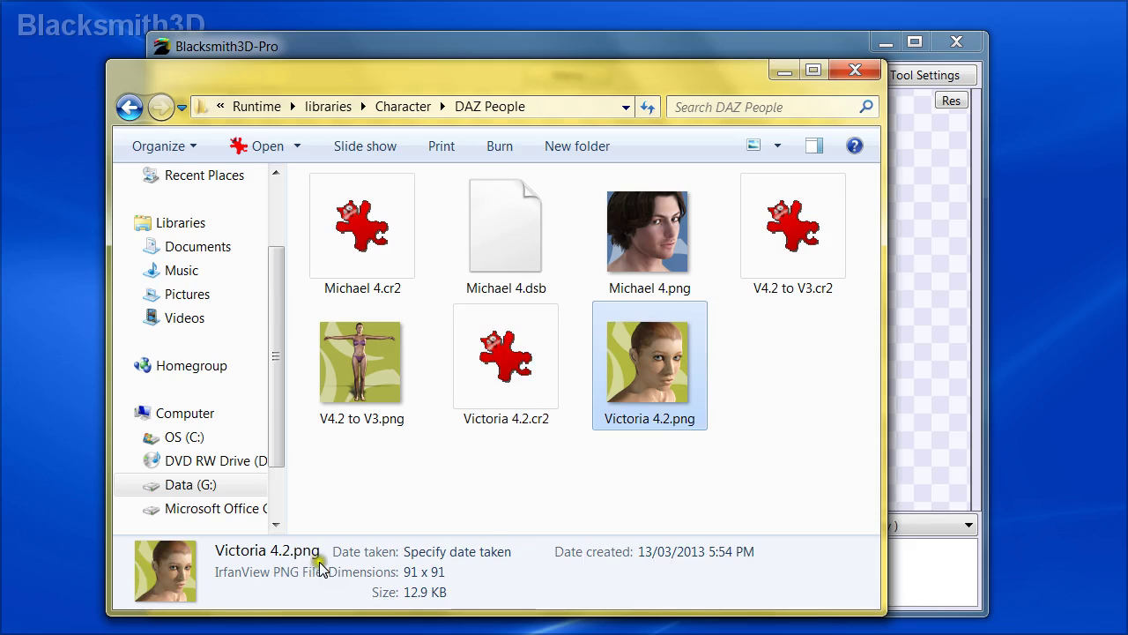
click(495, 361)
click(646, 333)
drag(660, 385, 899, 328)
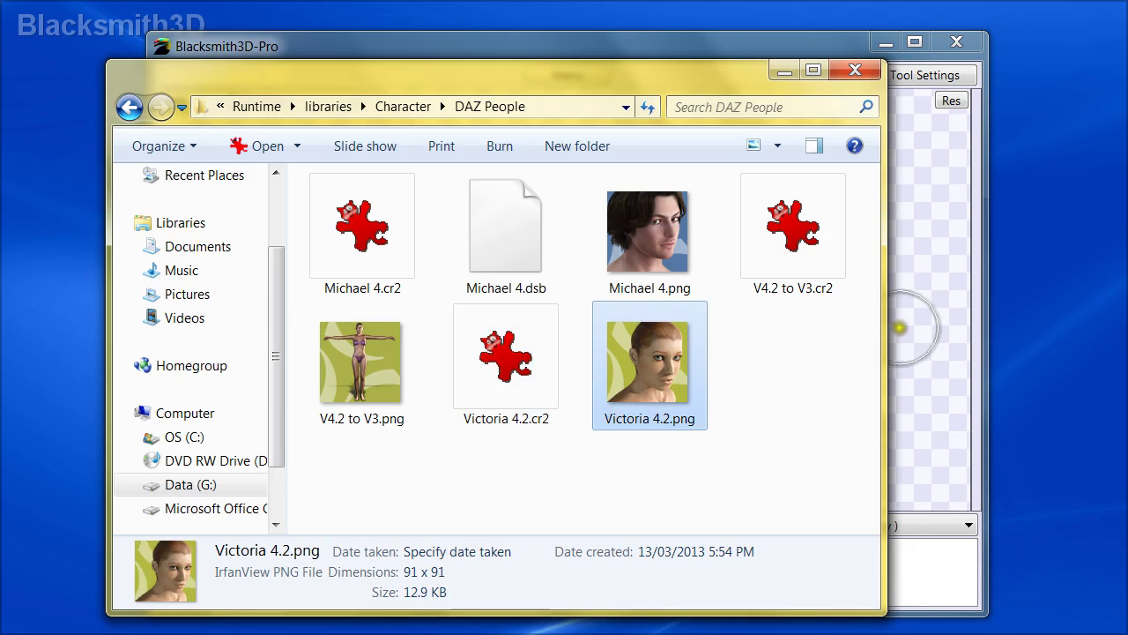
click(524, 374)
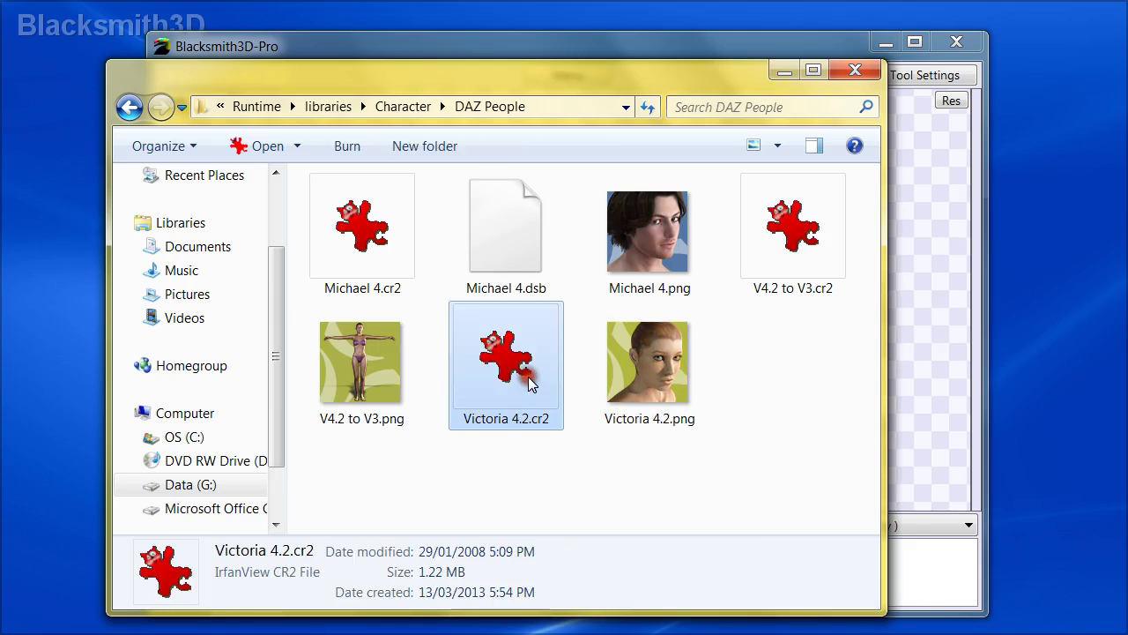
click(576, 106)
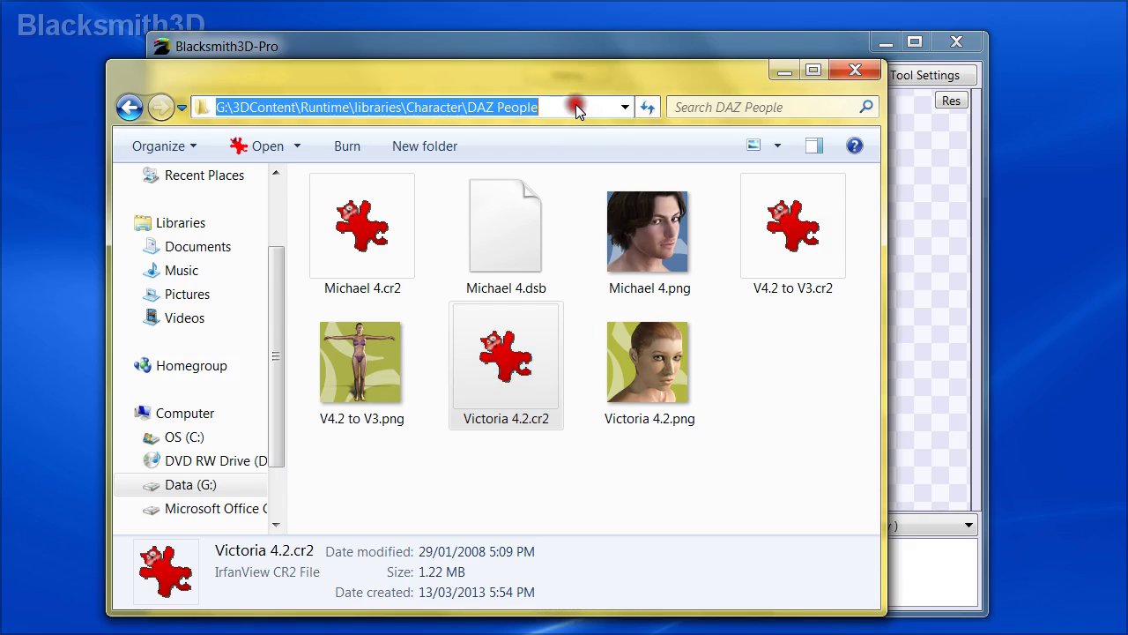
click(782, 71)
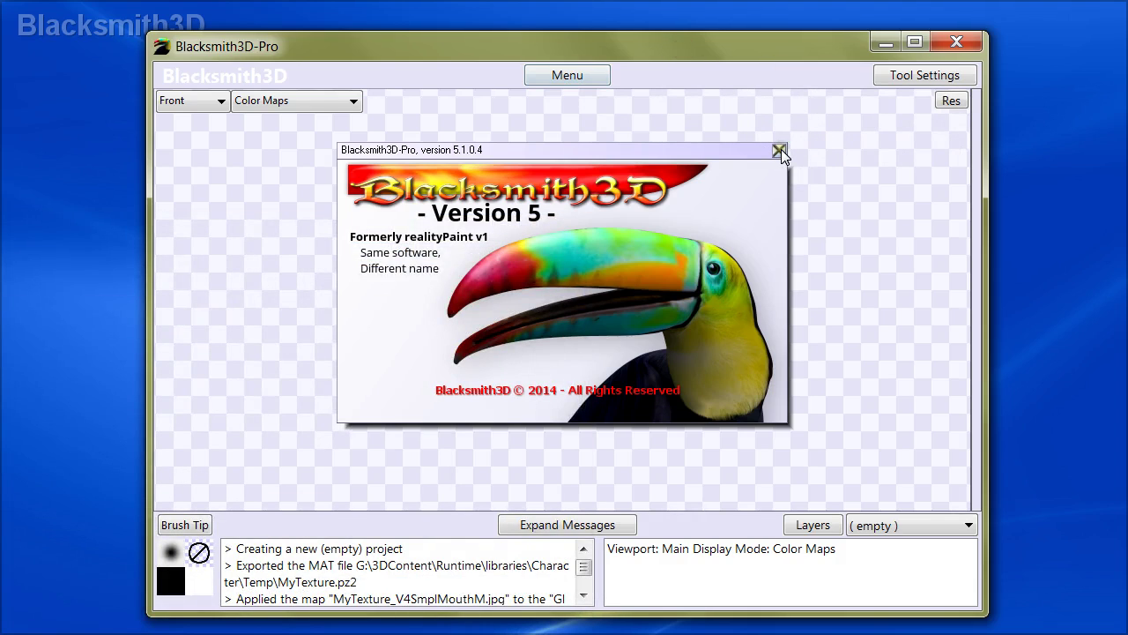
Step: Dismiss the splash screen, try toggling the Action Center menu overlay, and leave it shown slightly closer to the viewport's upper-left area
click(569, 75)
click(569, 75)
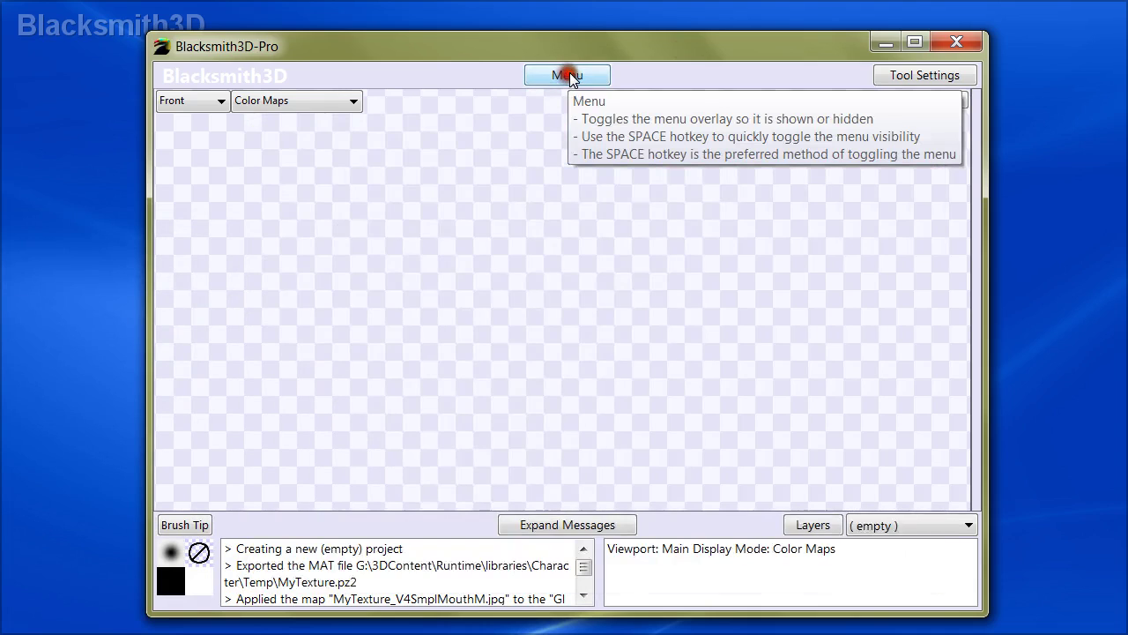
click(569, 75)
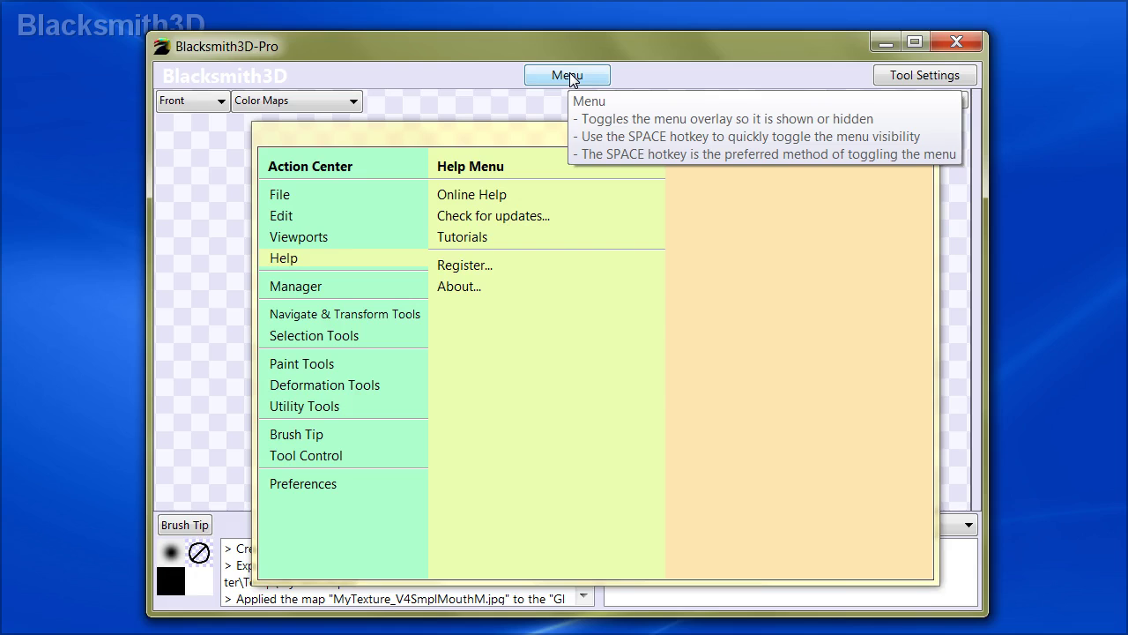
key(space)
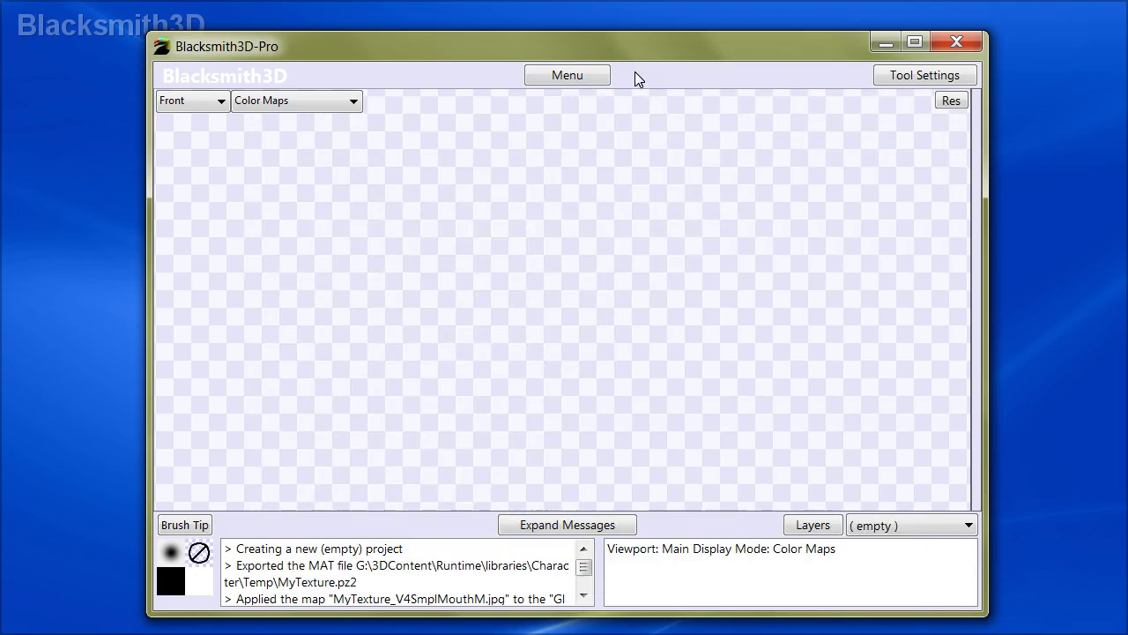
key(space)
click(620, 72)
key(space)
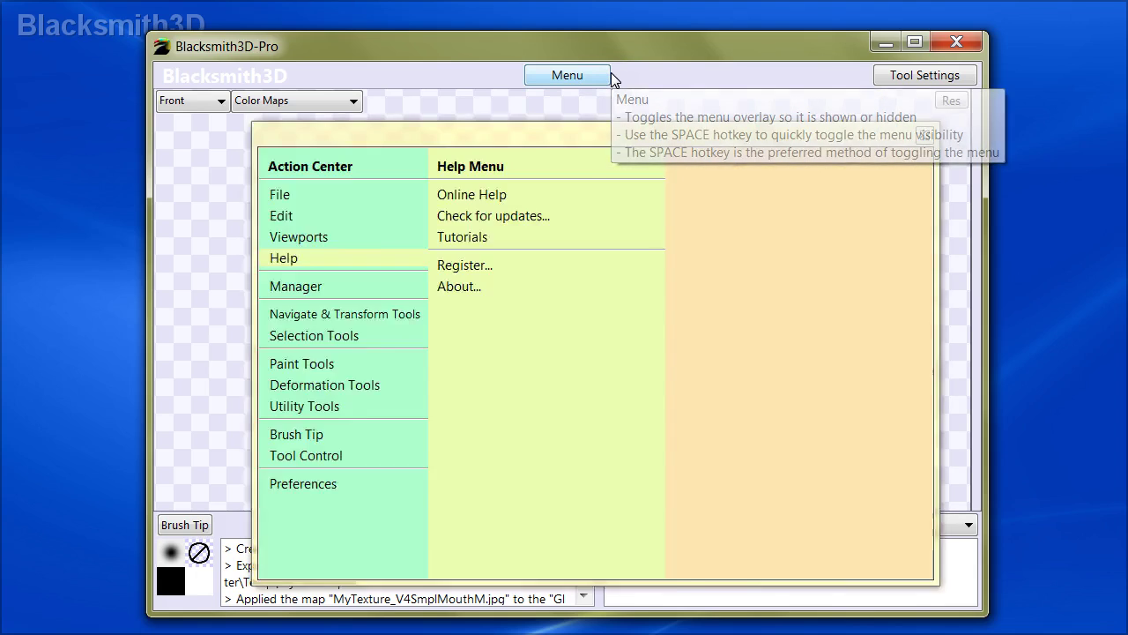
key(space)
key(space)
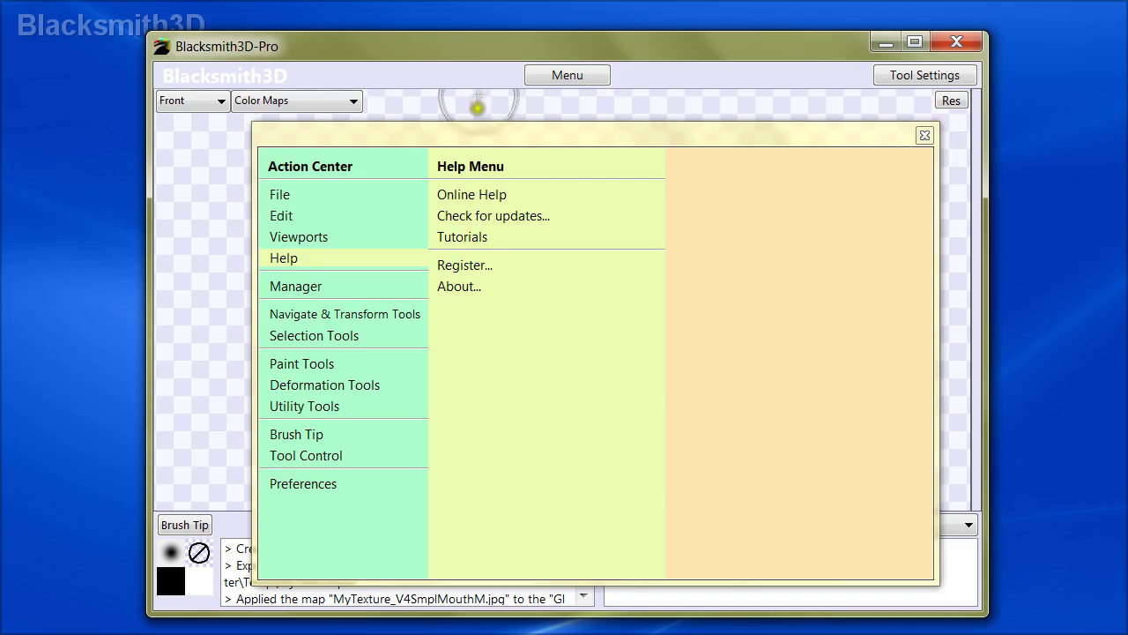
drag(477, 137, 452, 117)
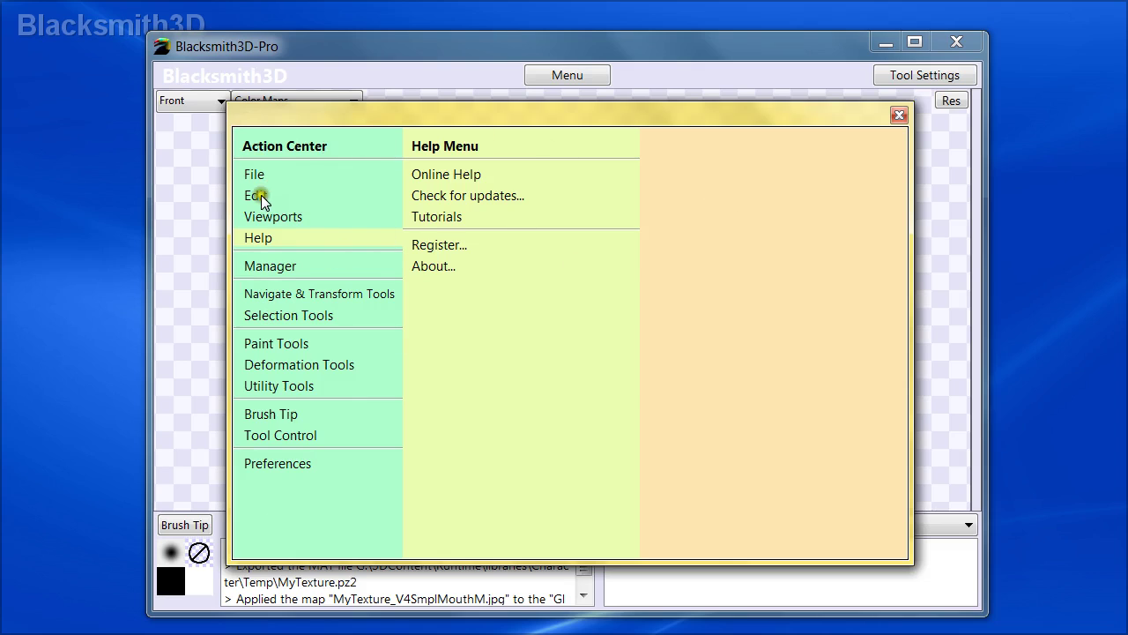
Step: Import the Victoria 4.2.cr2 figure from the DAZ People folder with textures and without morphs
click(252, 173)
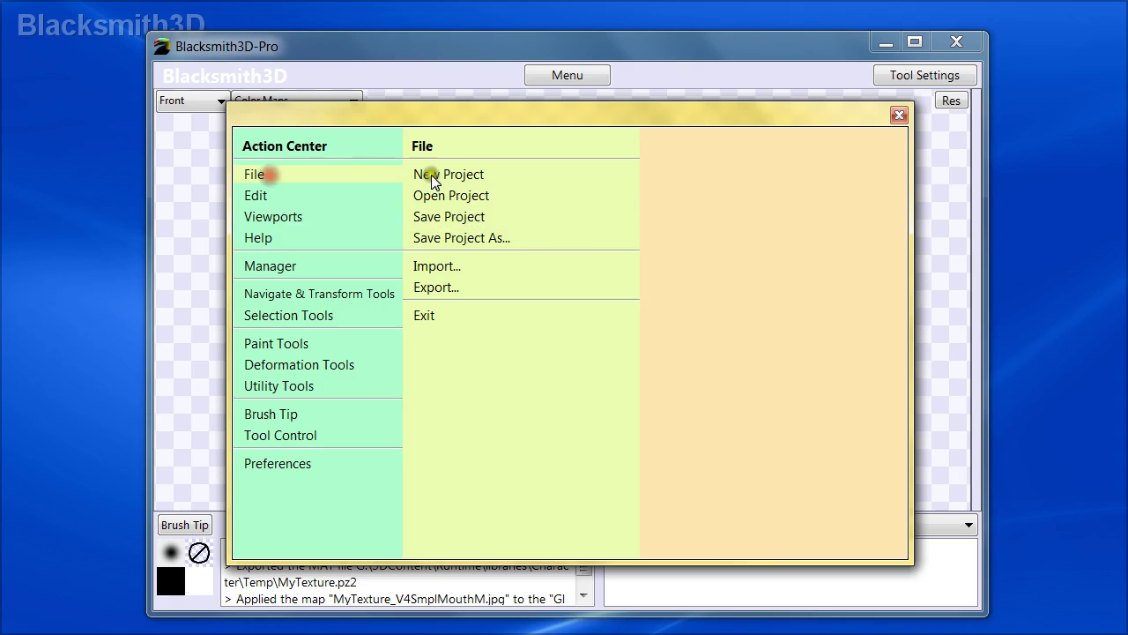
click(450, 266)
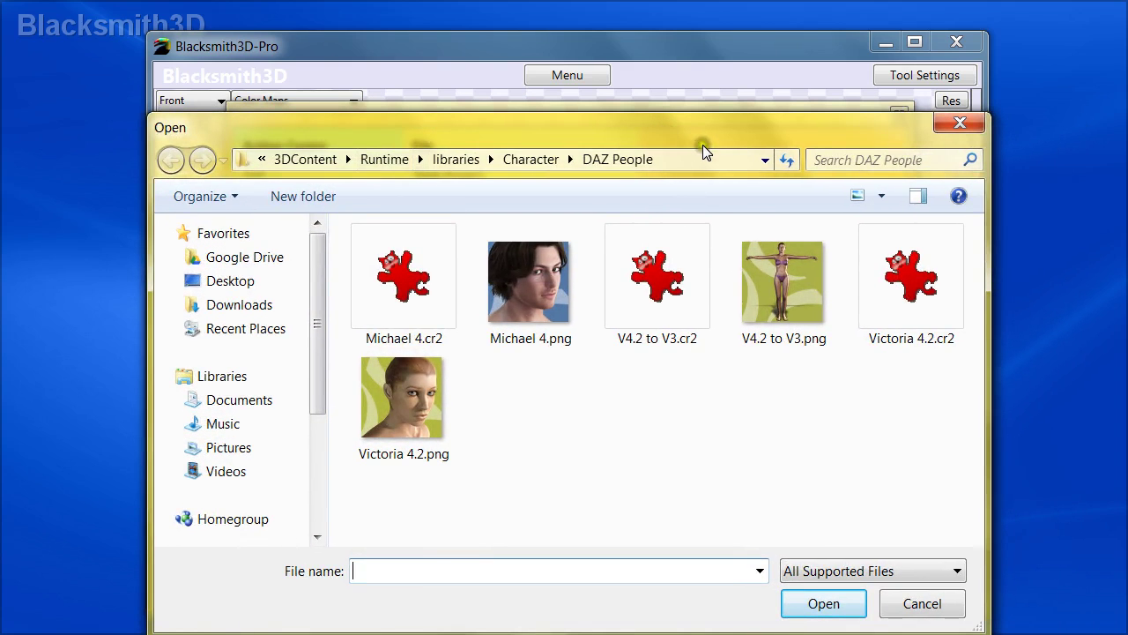
click(701, 163)
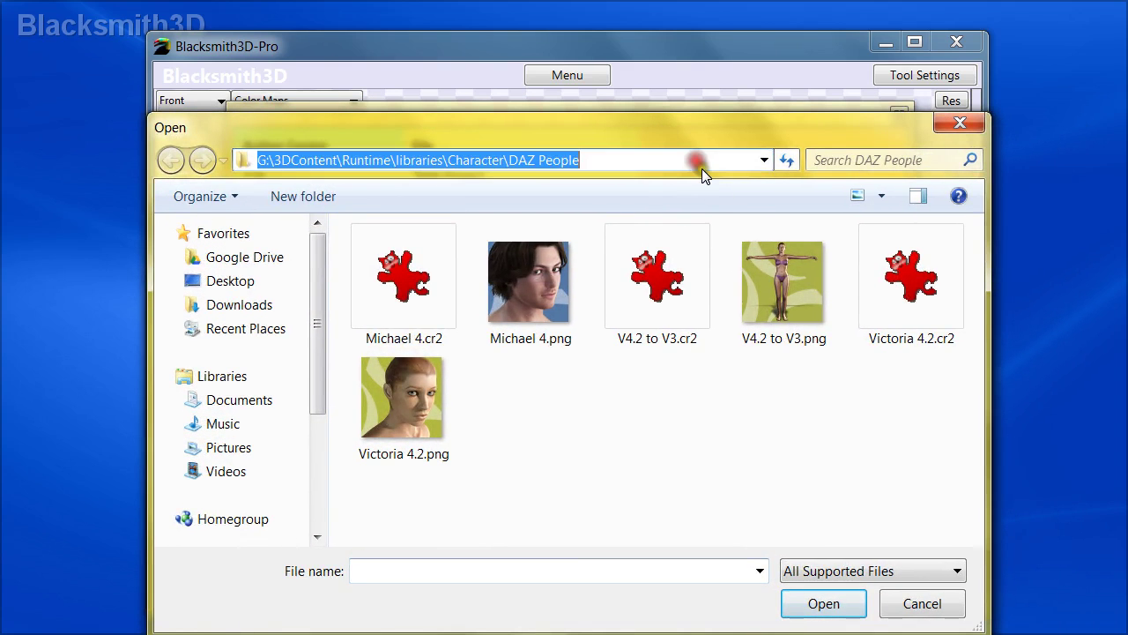
click(685, 176)
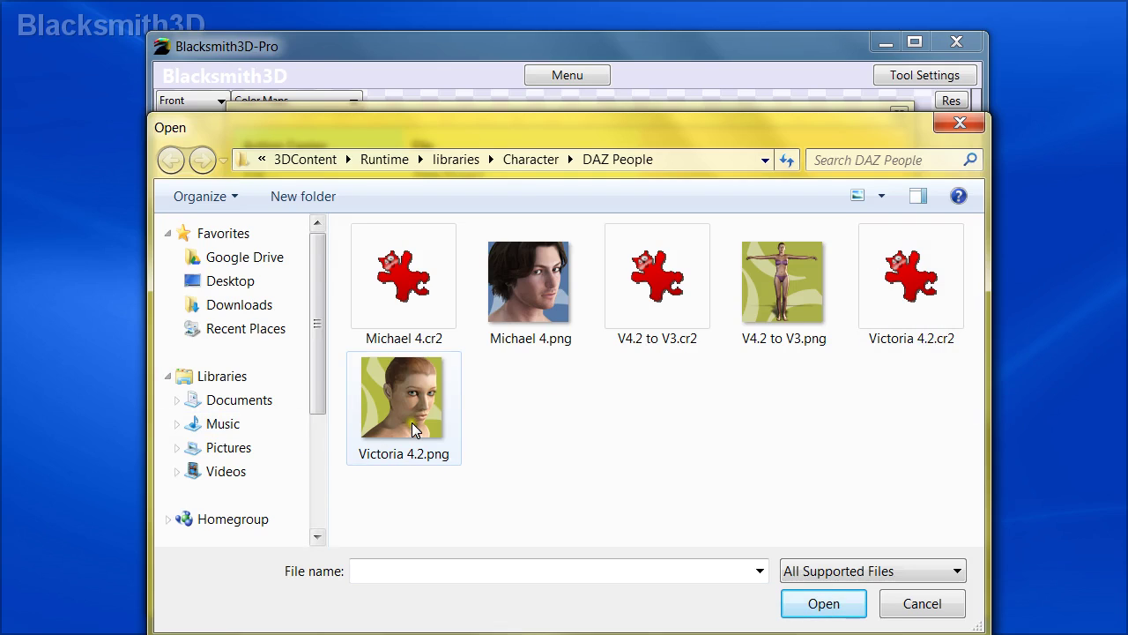
click(872, 270)
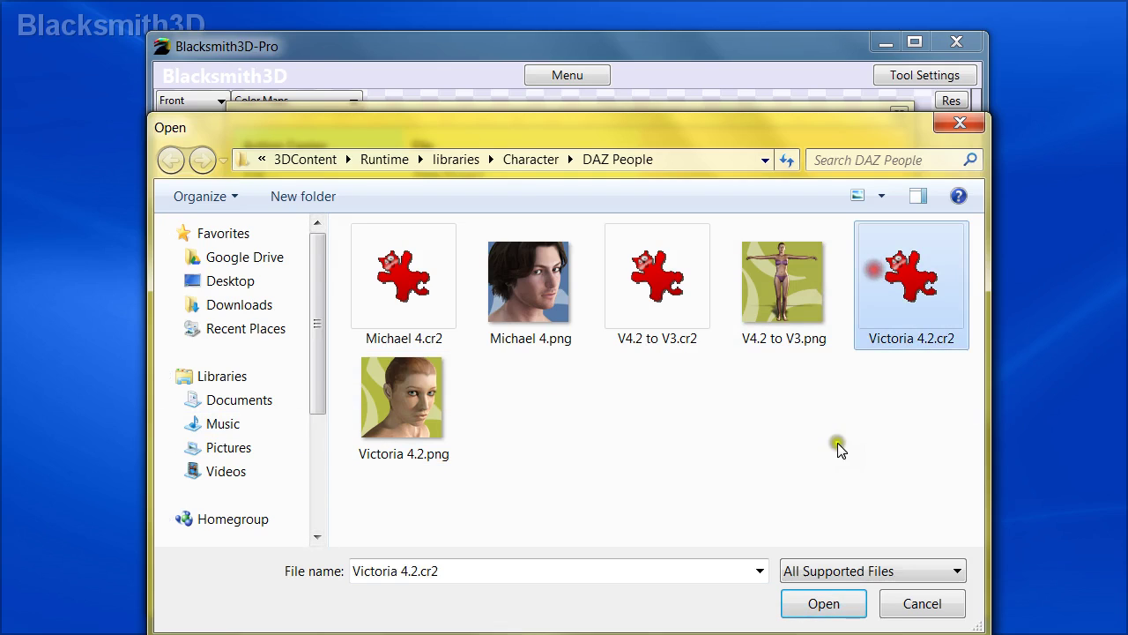
click(818, 603)
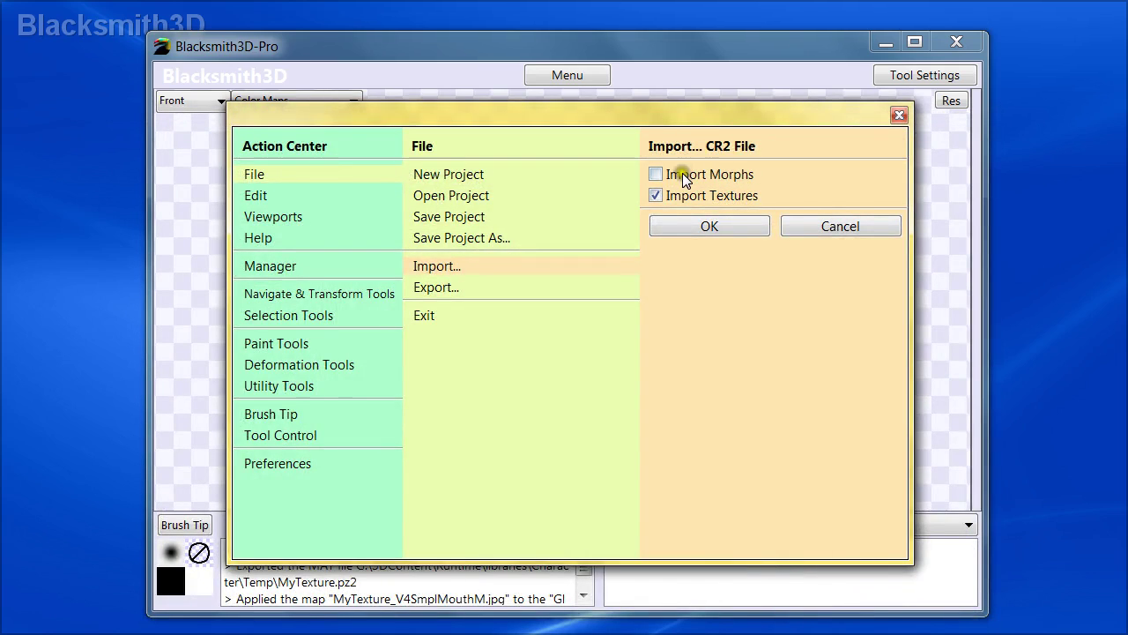
mouse_move(814, 152)
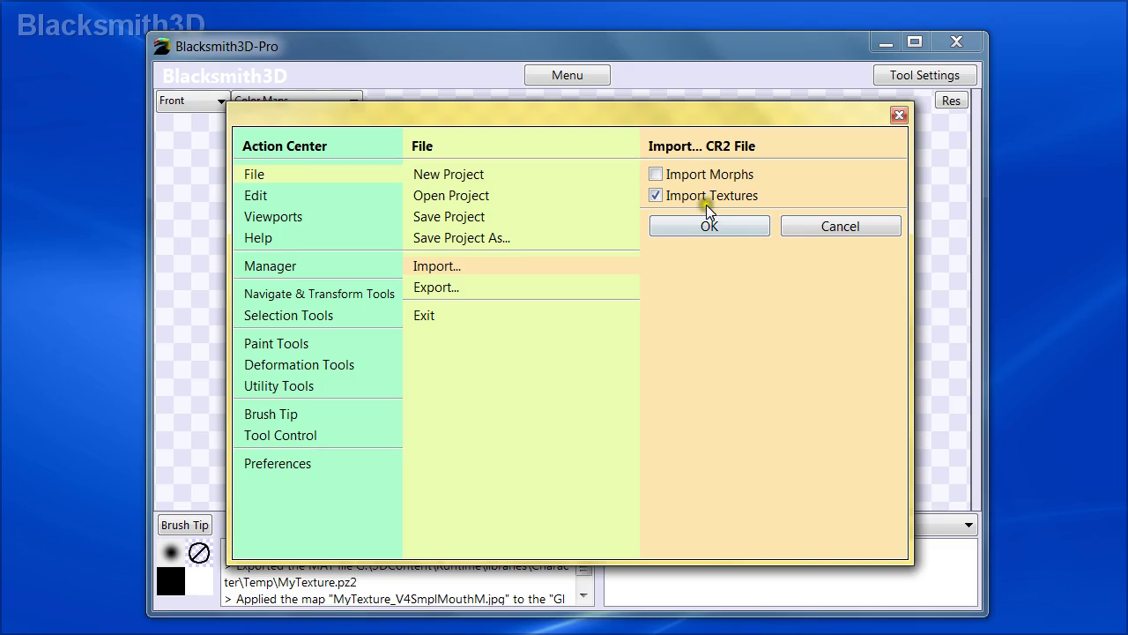
mouse_move(704, 202)
click(704, 226)
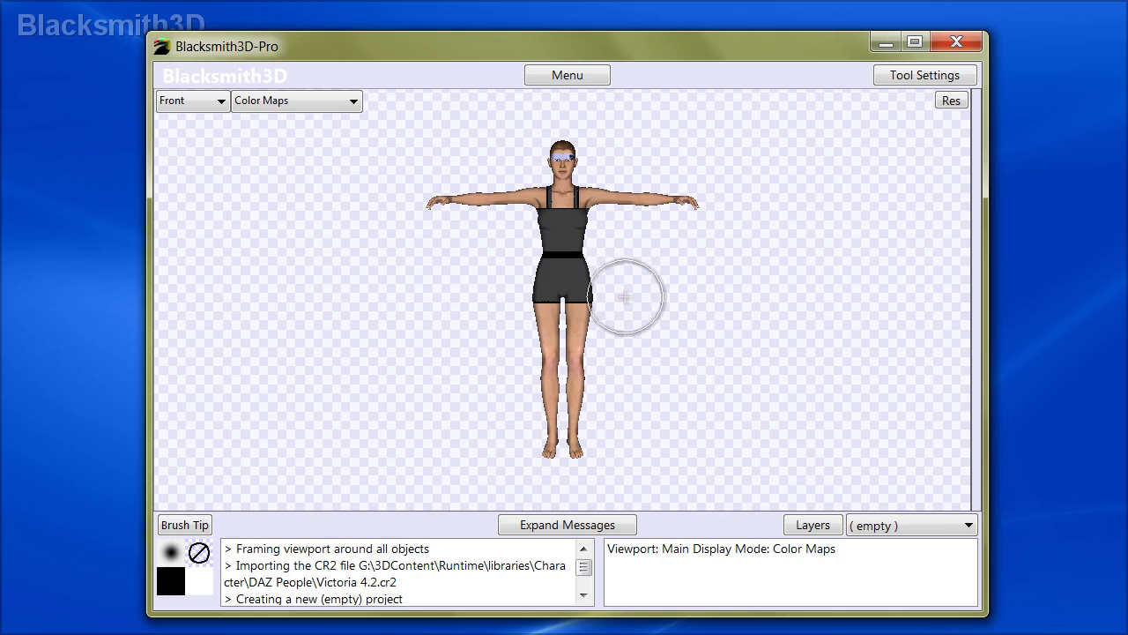
Step: Examine the figure's head and shoulders in the Transparency Maps, Ambient Maps and Displacement Maps display modes
key(z)
drag(516, 139, 610, 181)
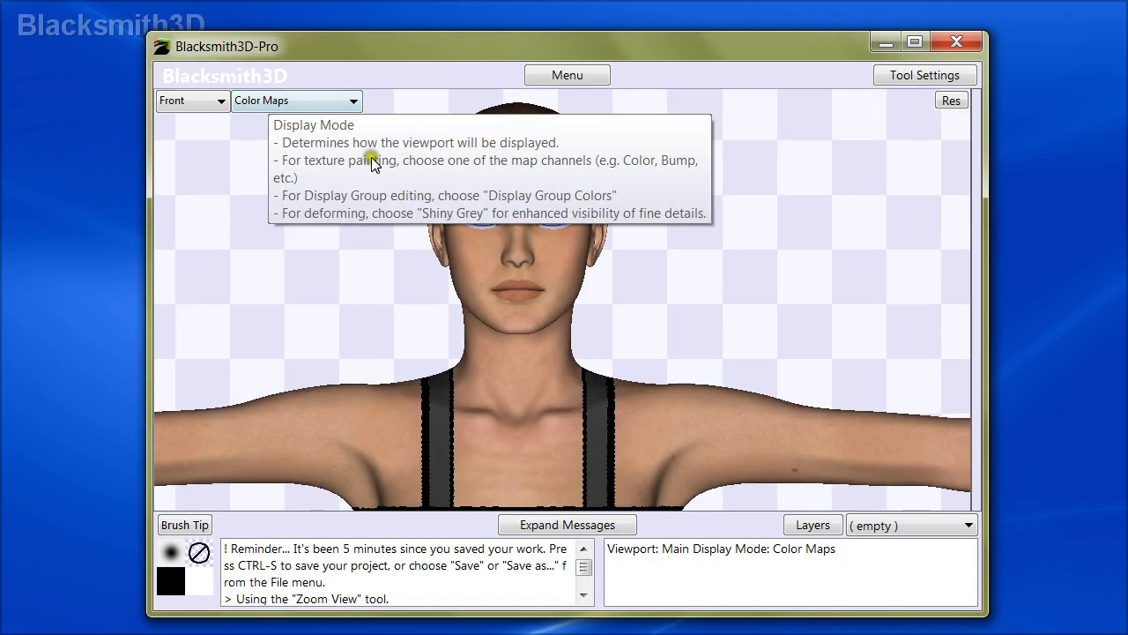
click(262, 101)
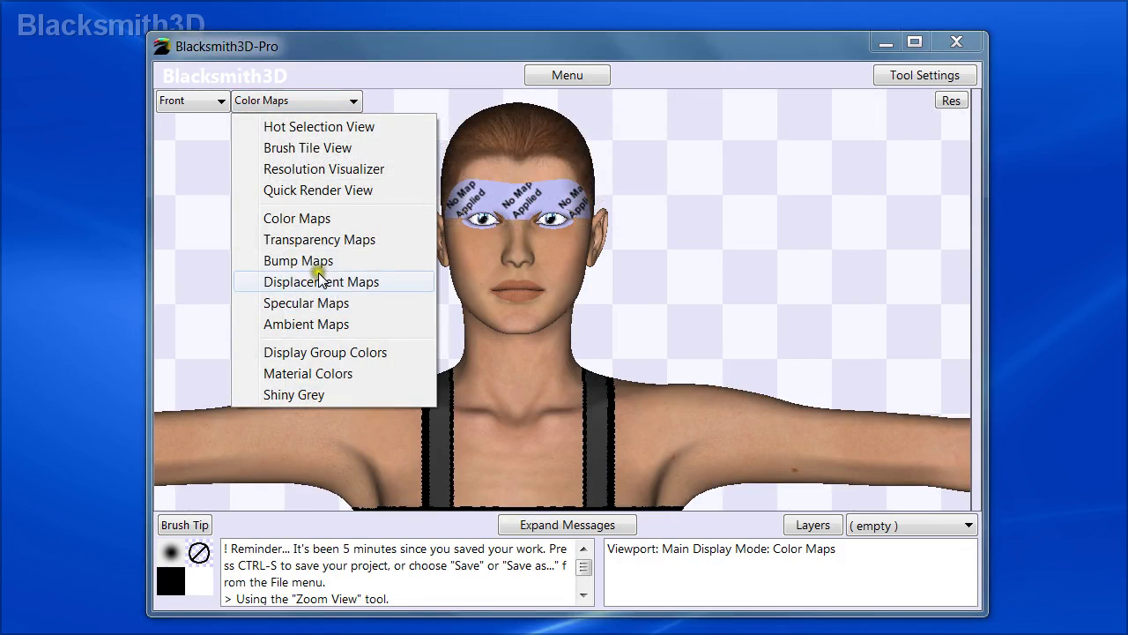
click(316, 240)
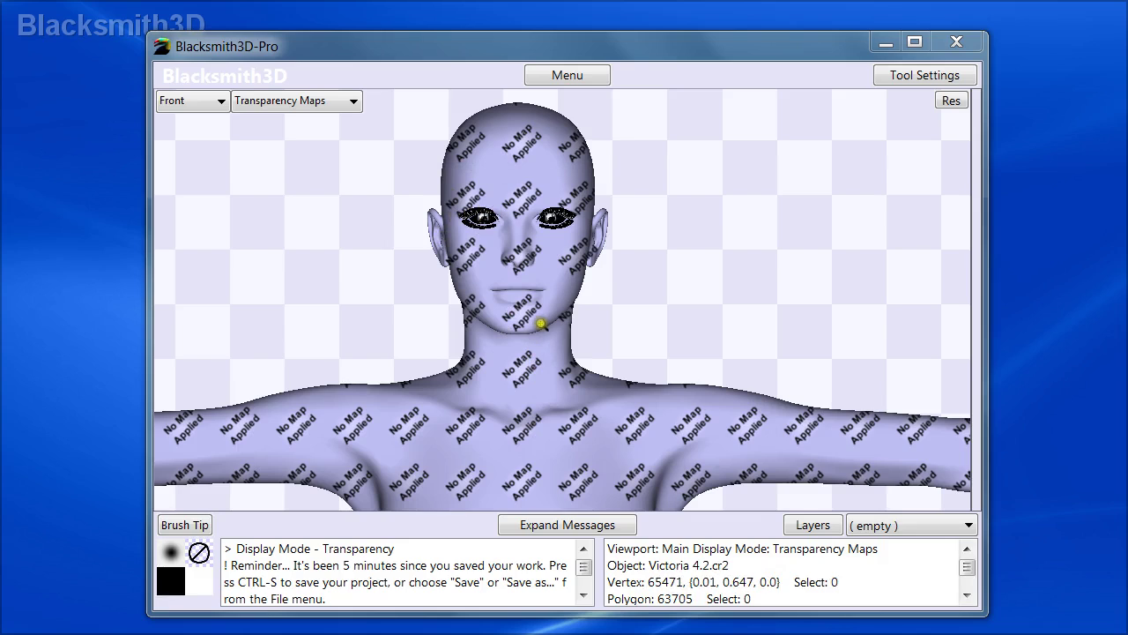
click(298, 103)
click(308, 324)
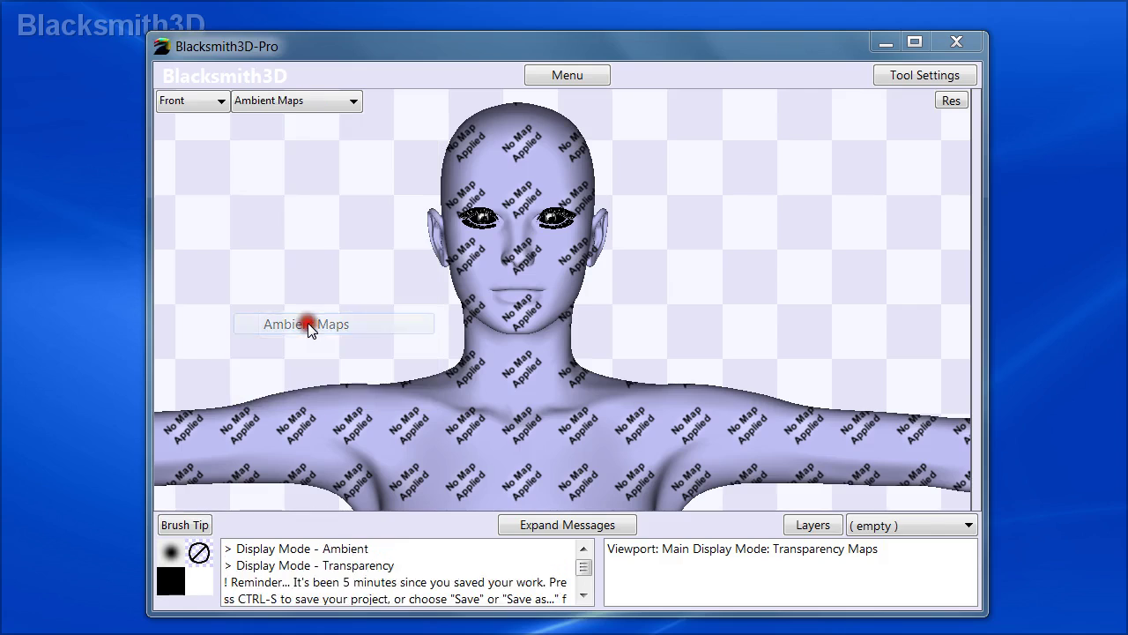
click(254, 100)
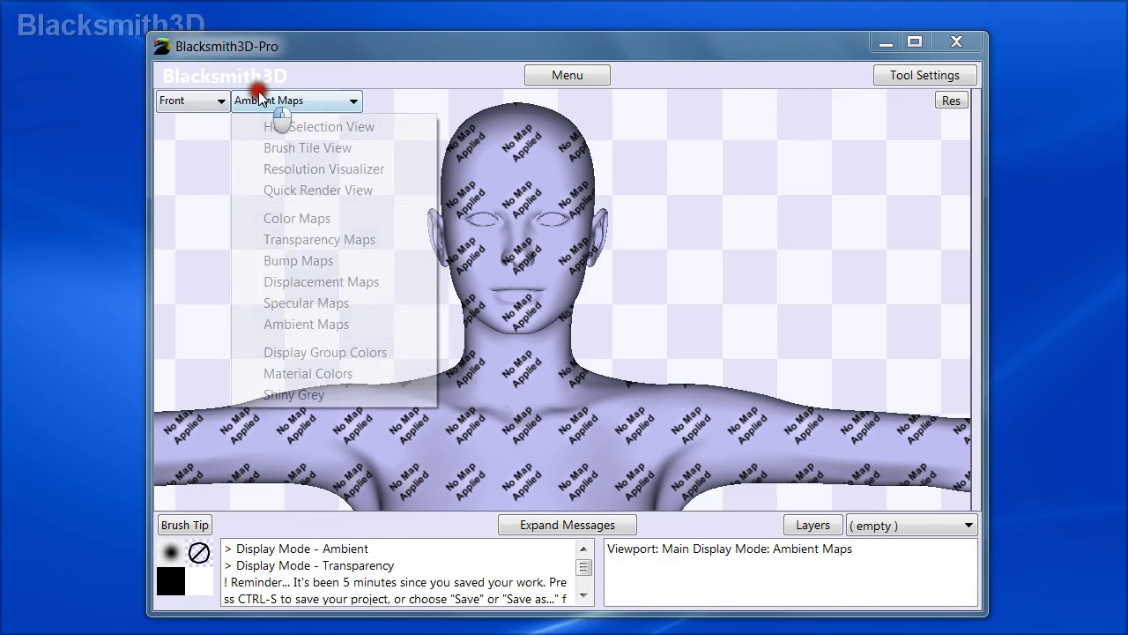
click(335, 284)
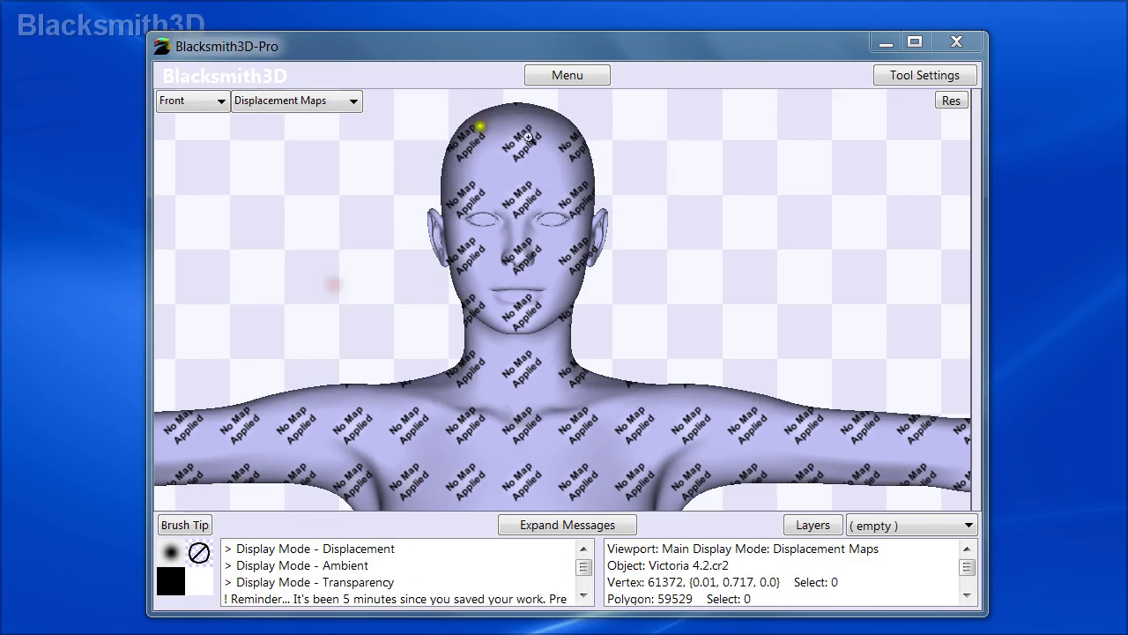
Step: Return the viewport display mode to Color Maps and compare it with Ambient Maps
click(304, 100)
click(299, 221)
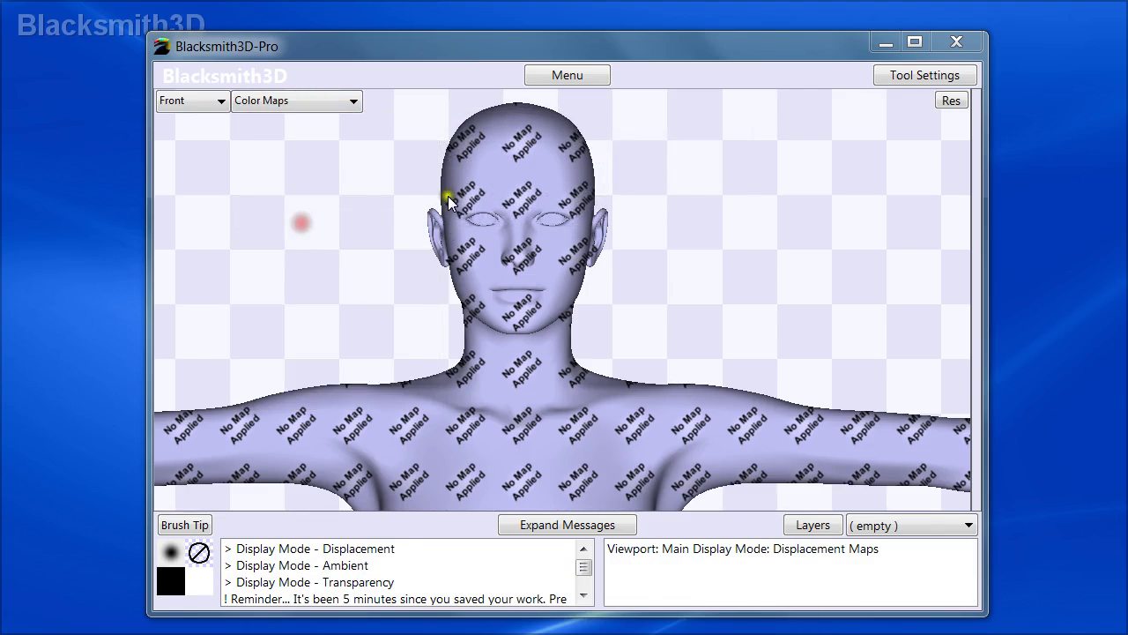
click(242, 100)
click(297, 321)
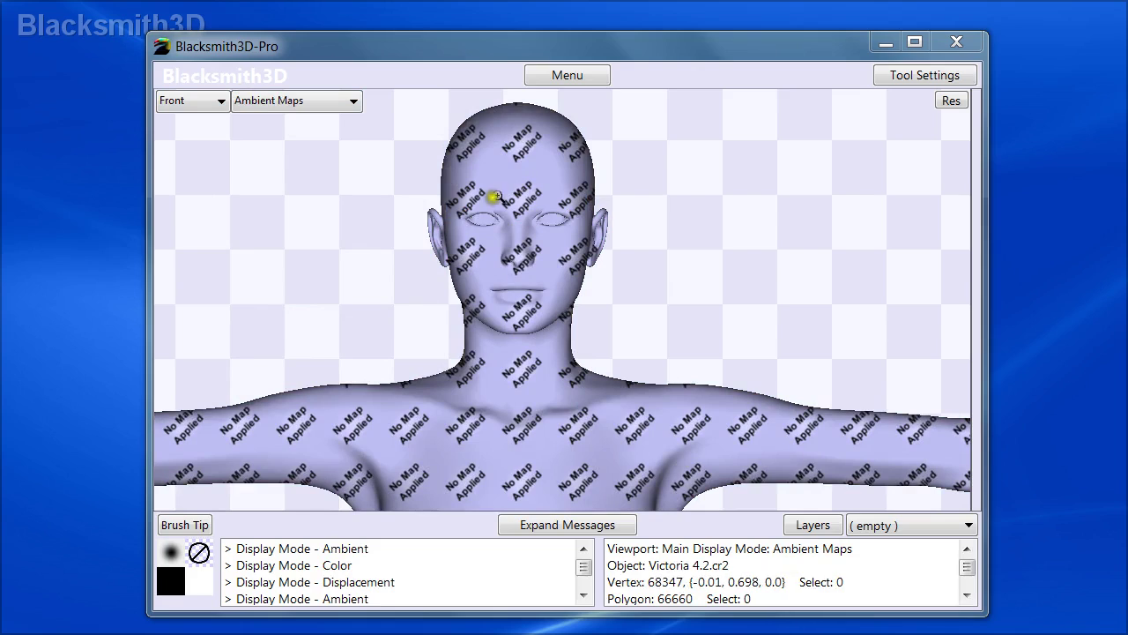
right_click(371, 178)
click(259, 263)
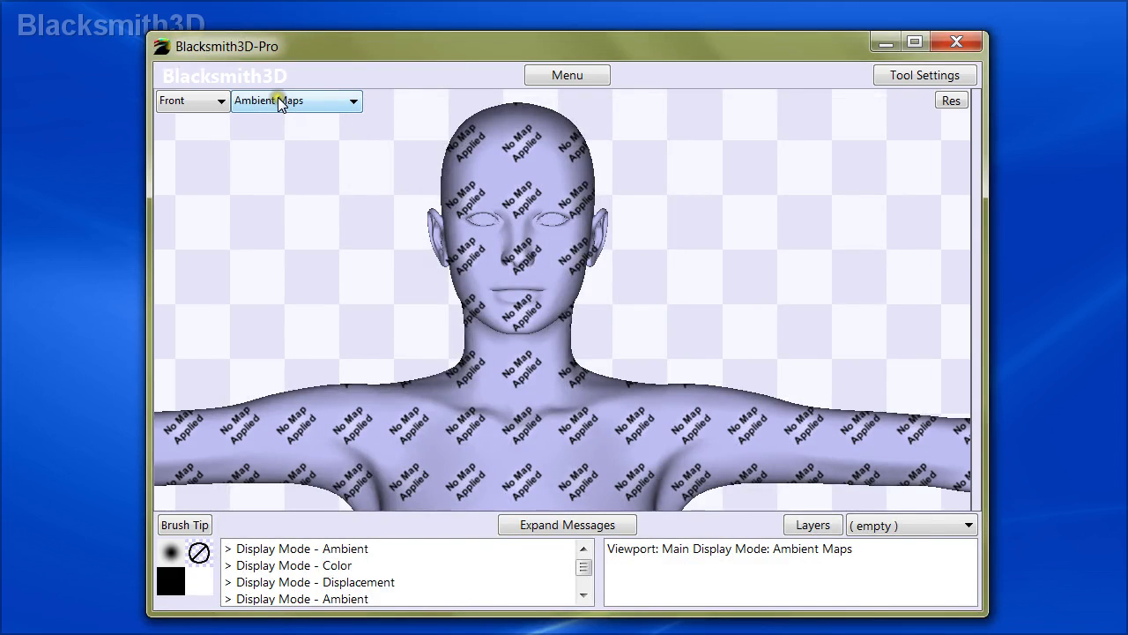
Step: Return the display mode to Color Maps and compare the figure's eyes and lashes up close with Transparency Maps, ending in Color Maps
click(278, 100)
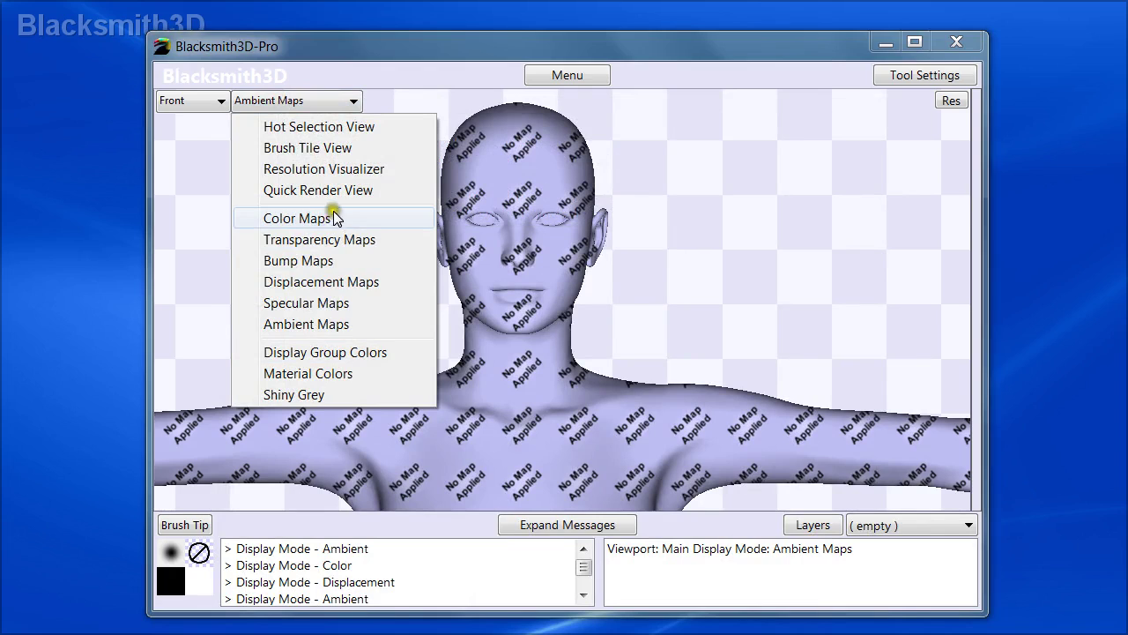
click(289, 221)
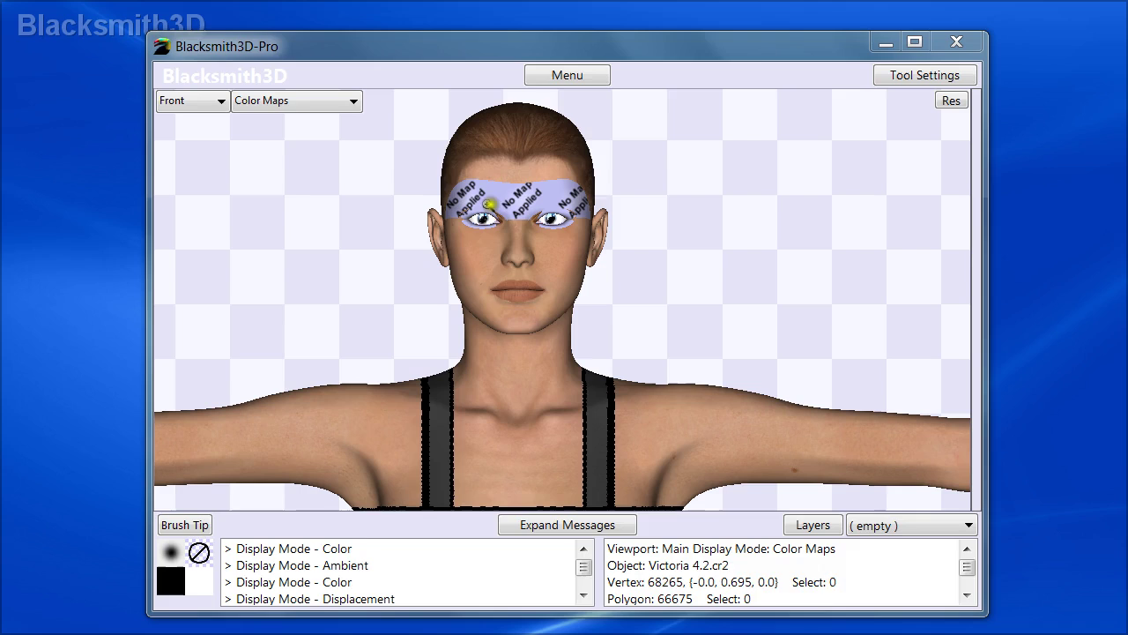
drag(408, 144, 674, 271)
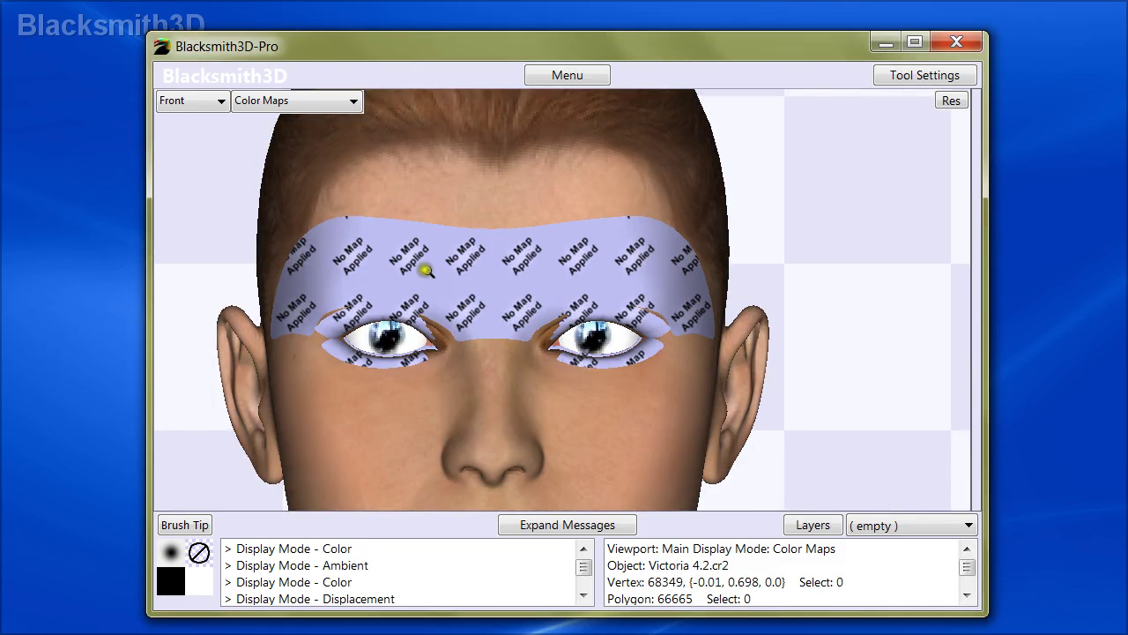
click(319, 102)
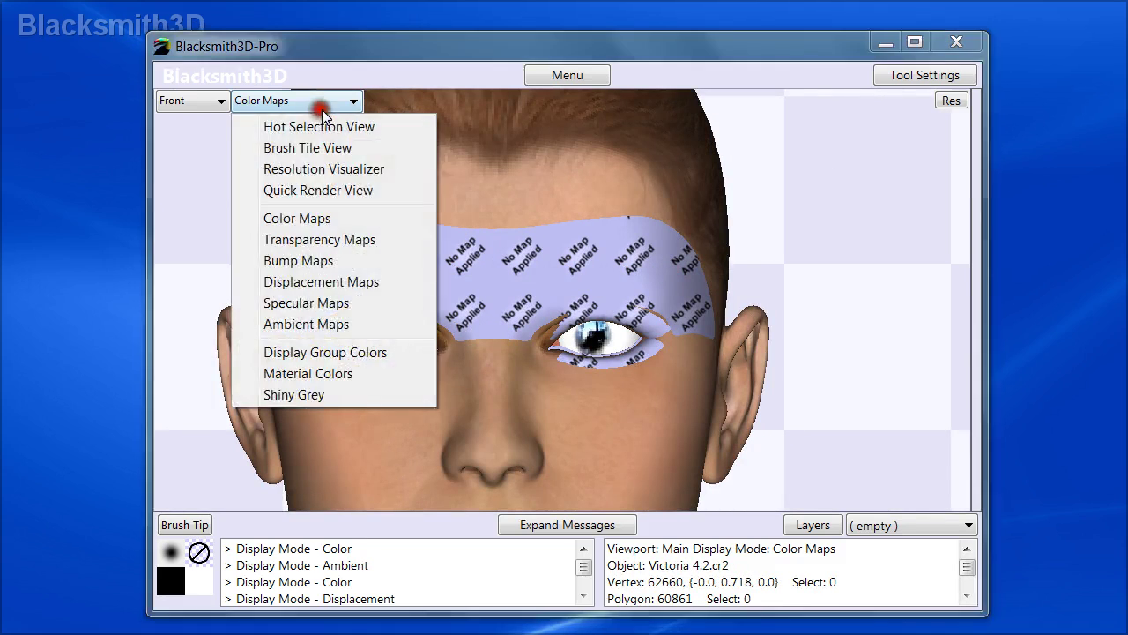
click(333, 238)
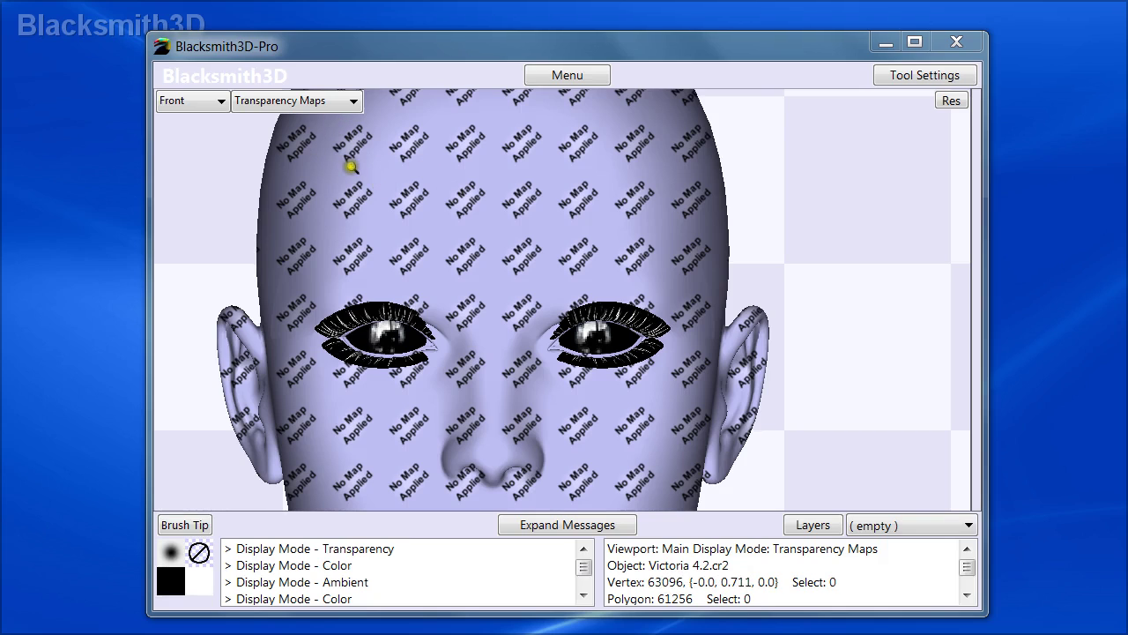
click(304, 104)
click(315, 220)
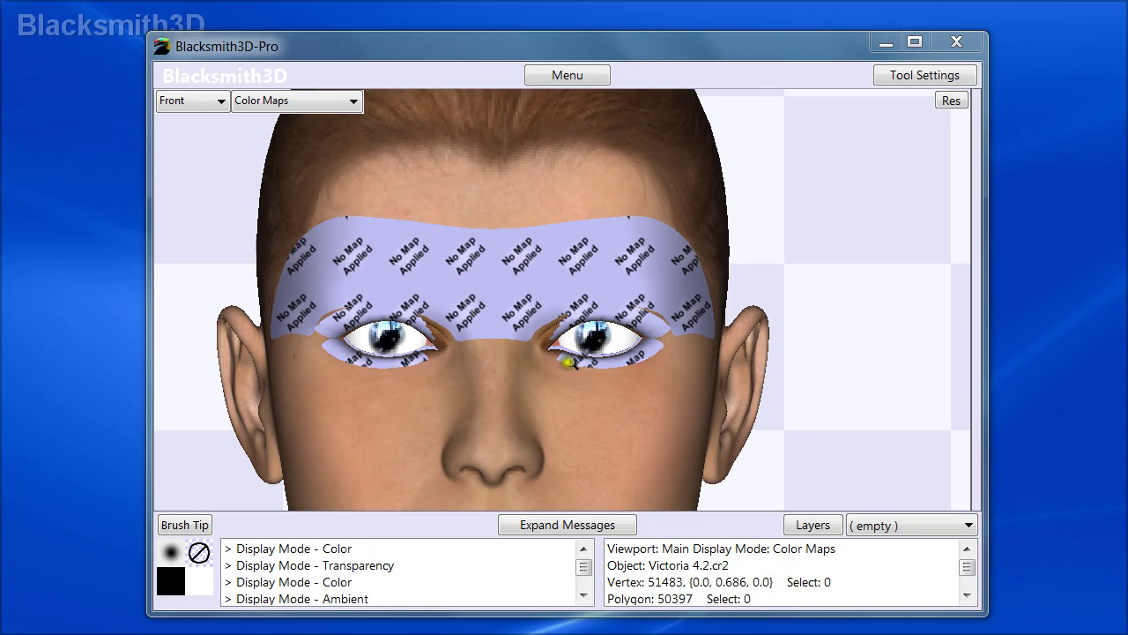
Step: Turn the head to a side view and paint a black Paint Brush stroke from the cheek down to the neck
scroll(516, 355, down, 3)
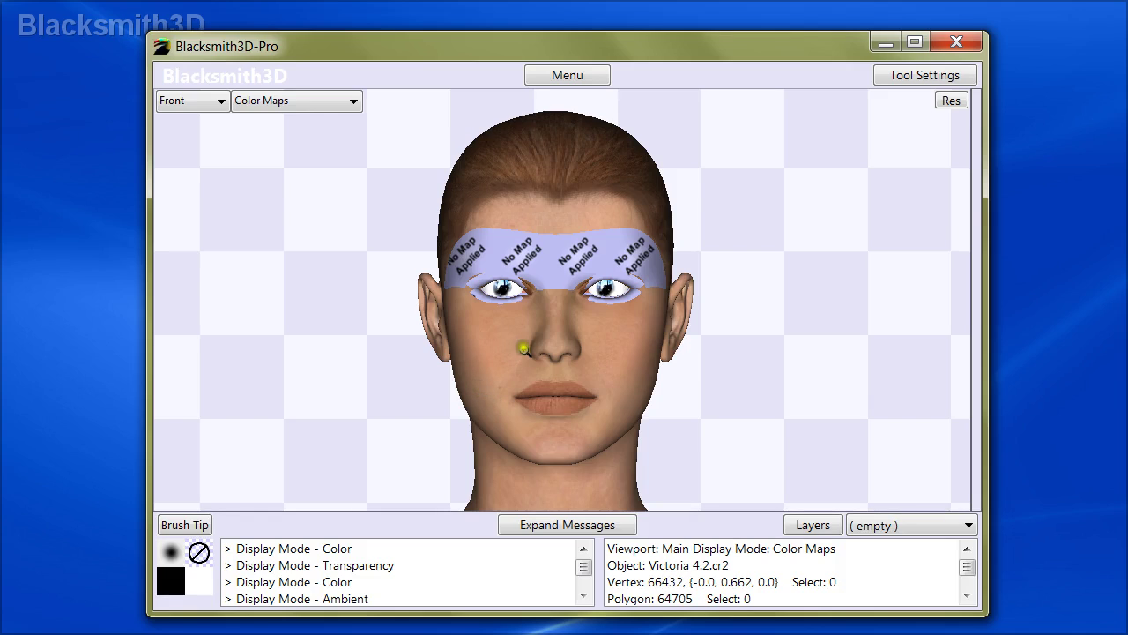
right_drag(489, 354, 453, 378)
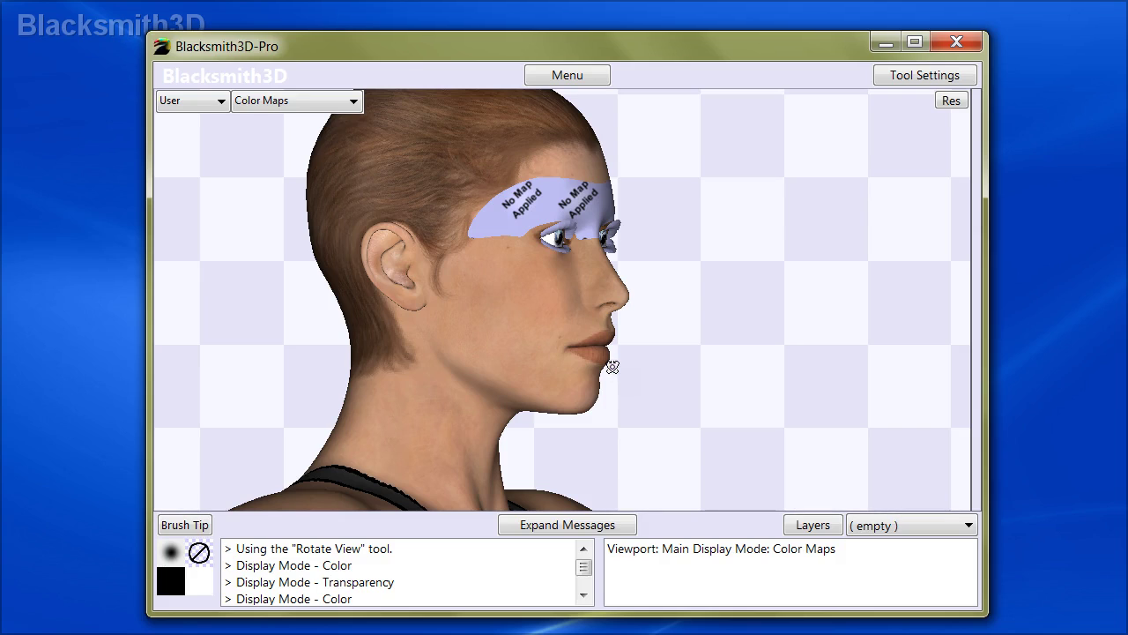
key(space)
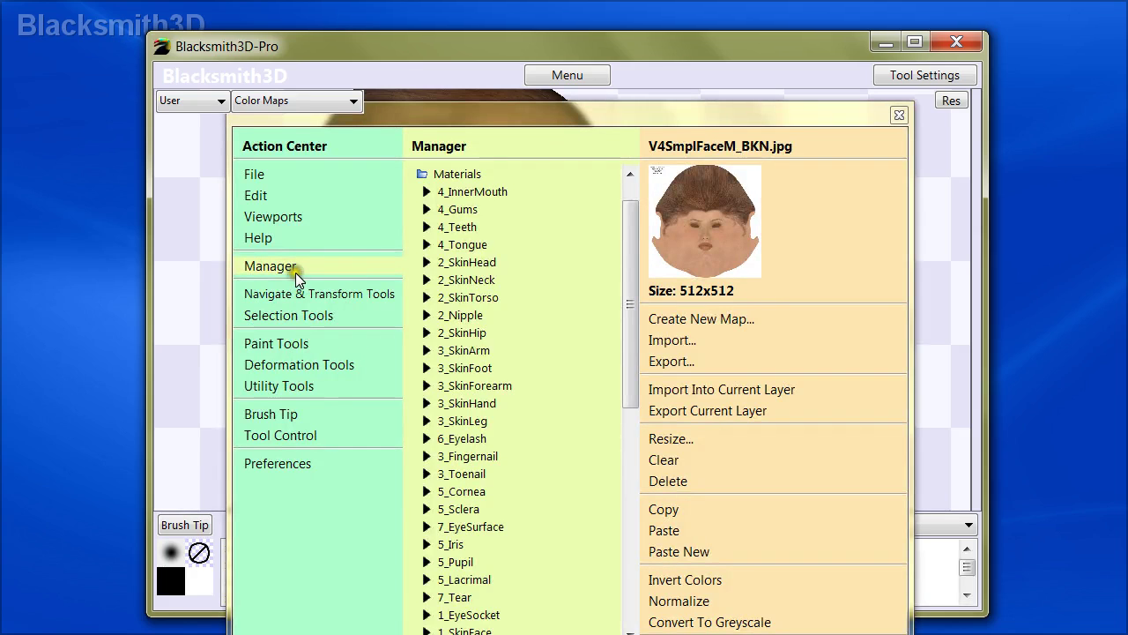
click(266, 177)
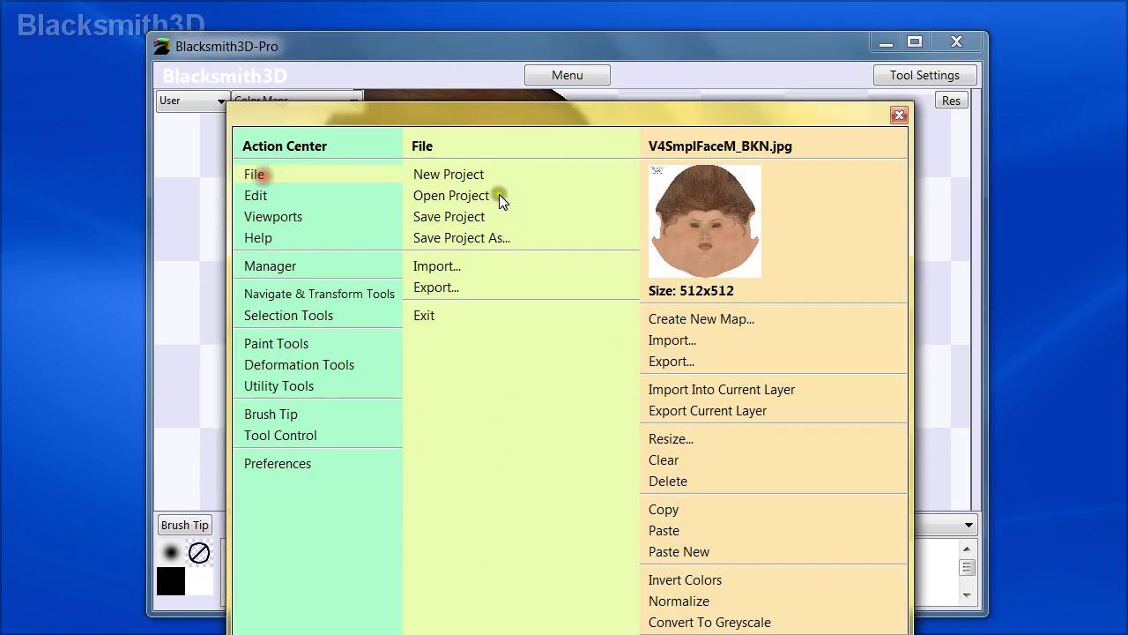
click(268, 344)
click(439, 172)
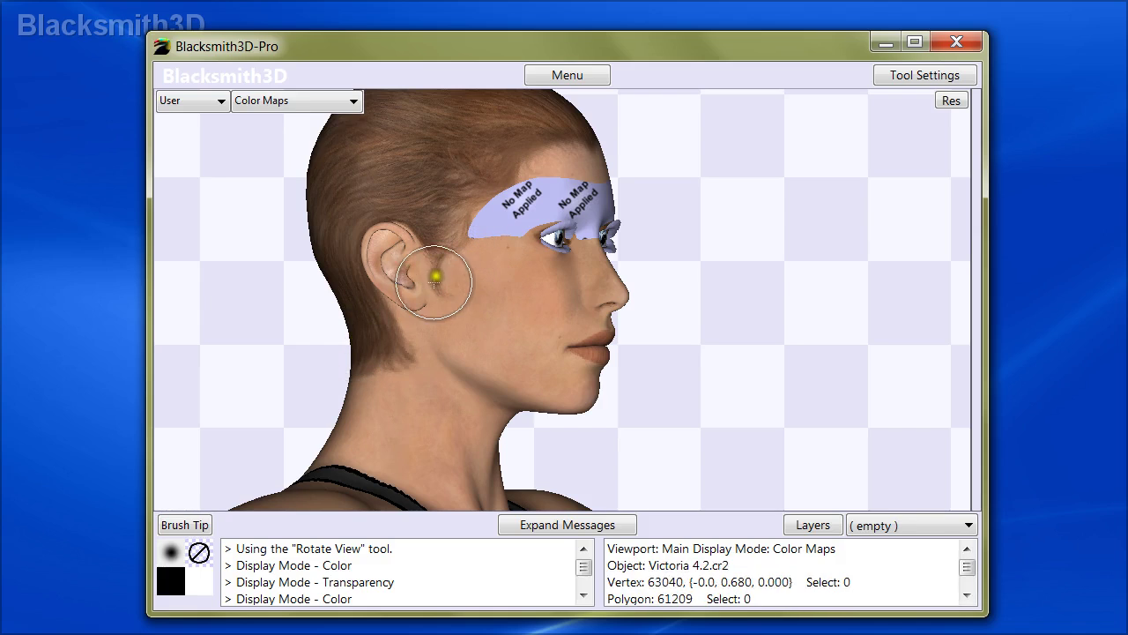
mouse_move(478, 270)
mouse_down()
mouse_move(496, 327)
mouse_move(394, 453)
mouse_up()
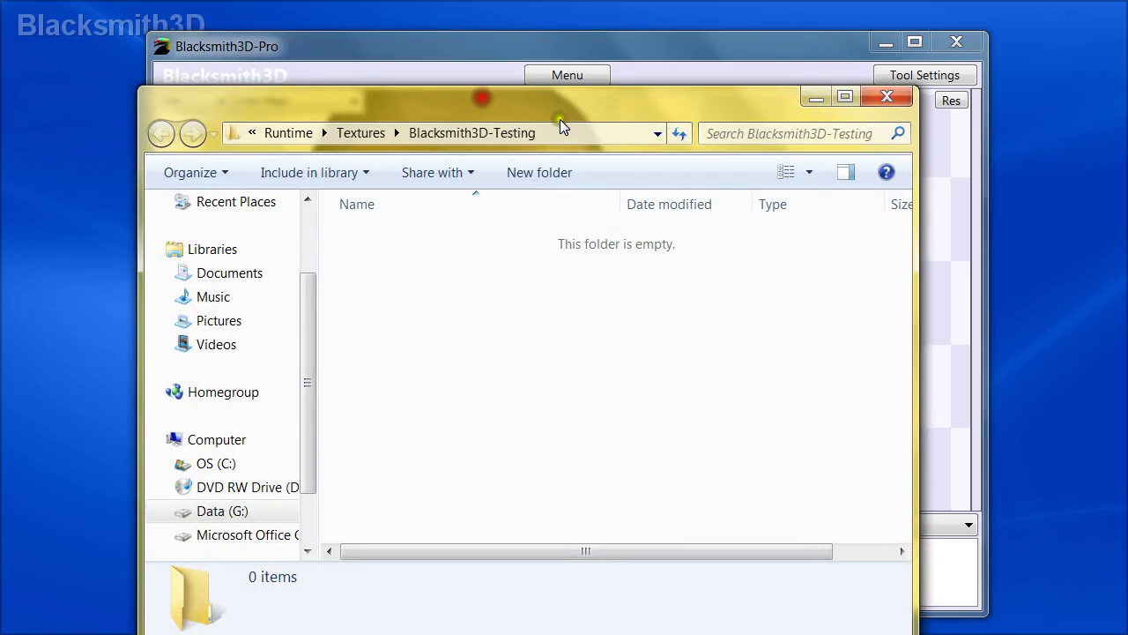
Step: Select the full path G:\3DContent\Runtime\Textures\Blacksmith3D-Testing in the Windows Explorer window, and close that window
click(610, 132)
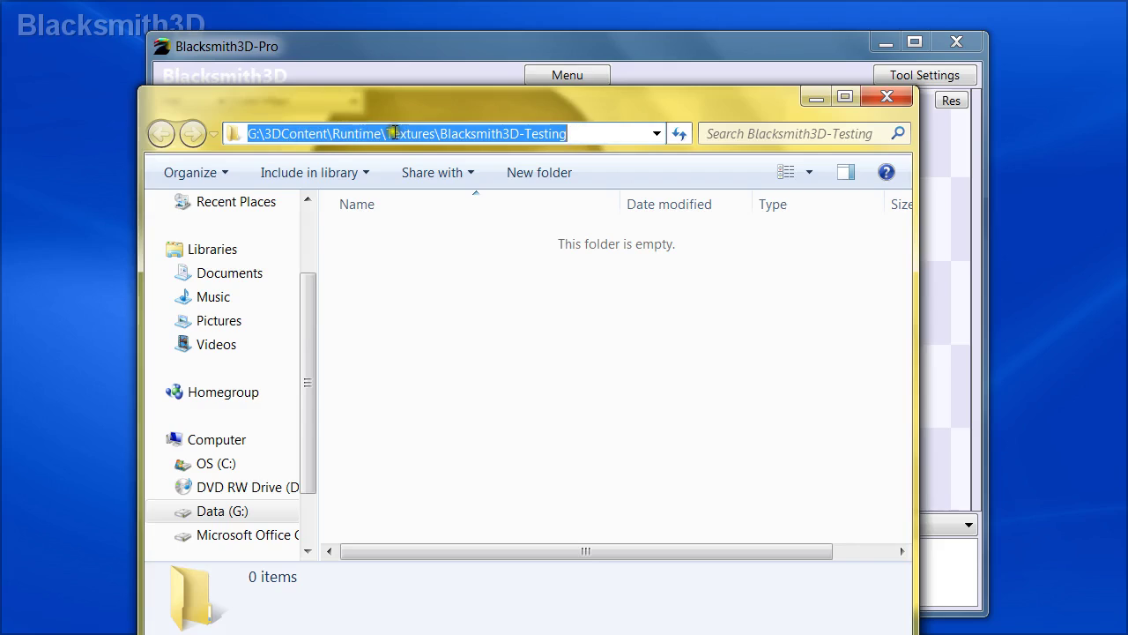
drag(586, 132, 138, 106)
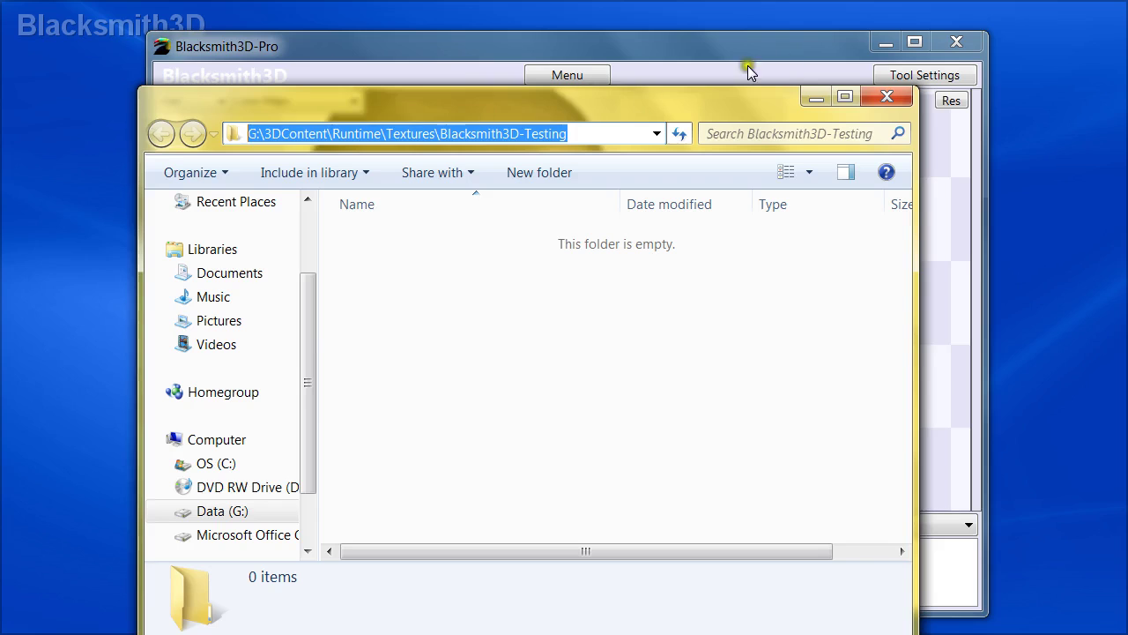
click(887, 96)
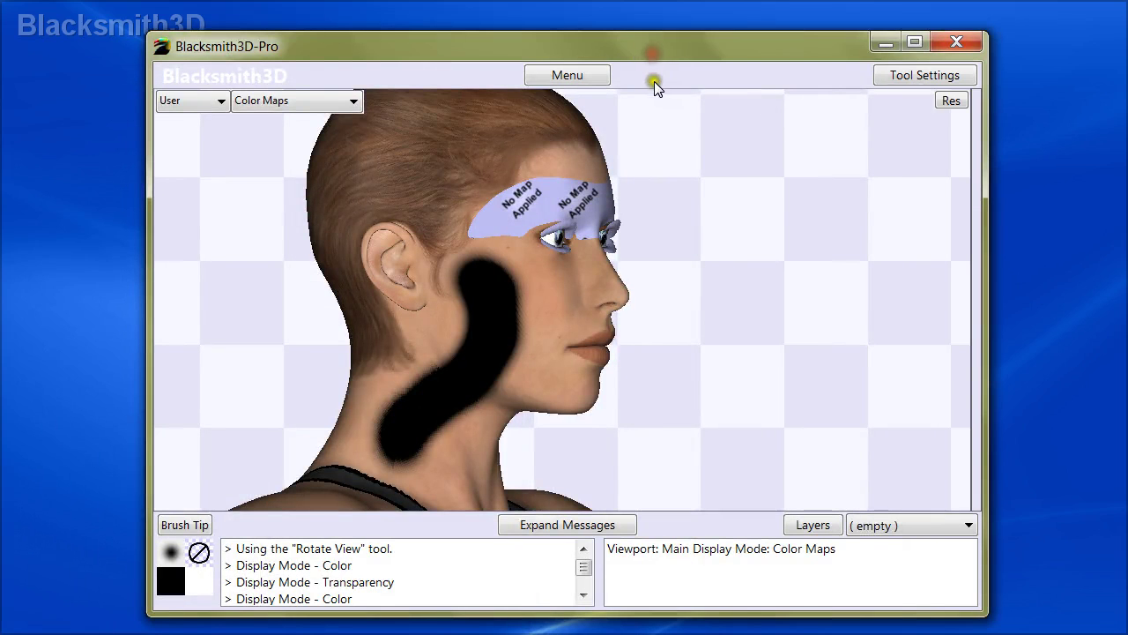
Step: Set the export type to Image Maps and leave the export options without exporting
right_click(629, 138)
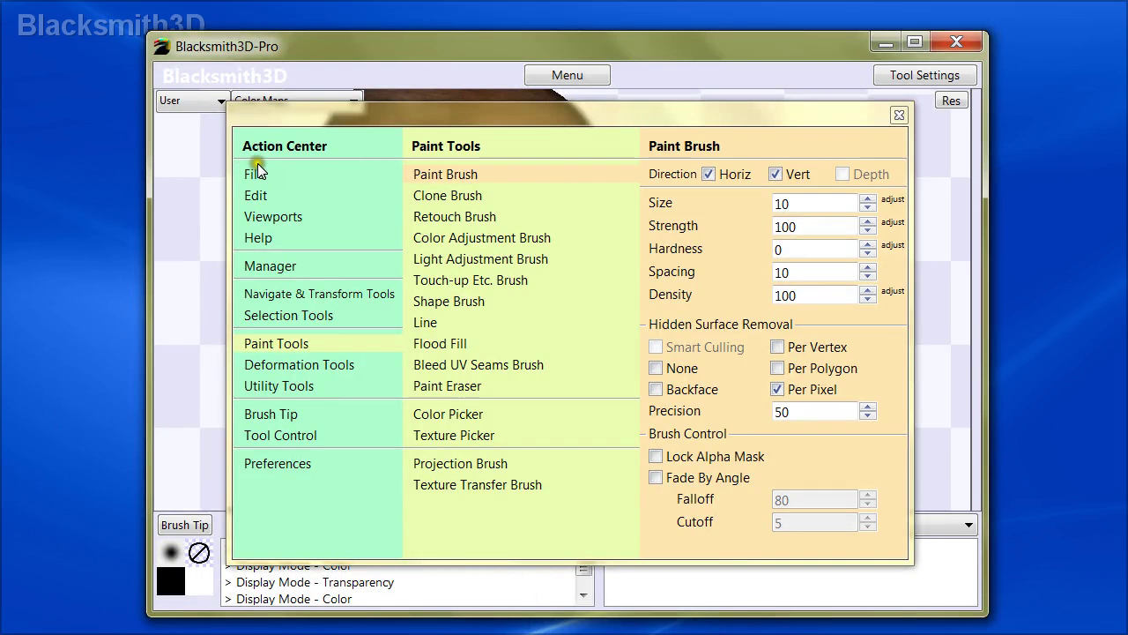
click(274, 173)
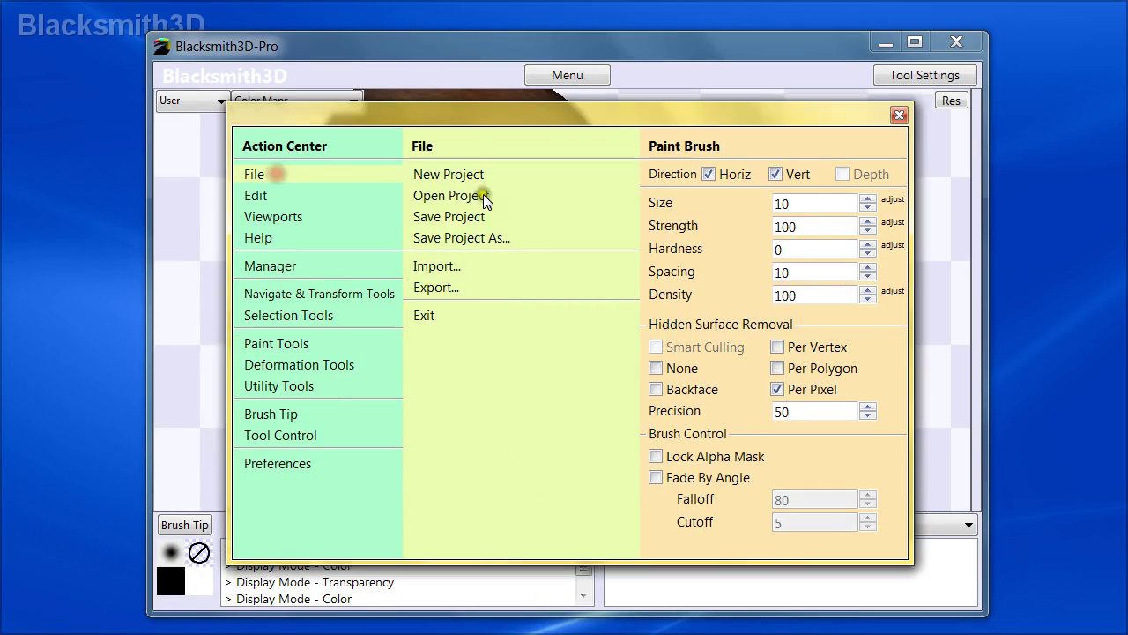
click(446, 287)
click(800, 178)
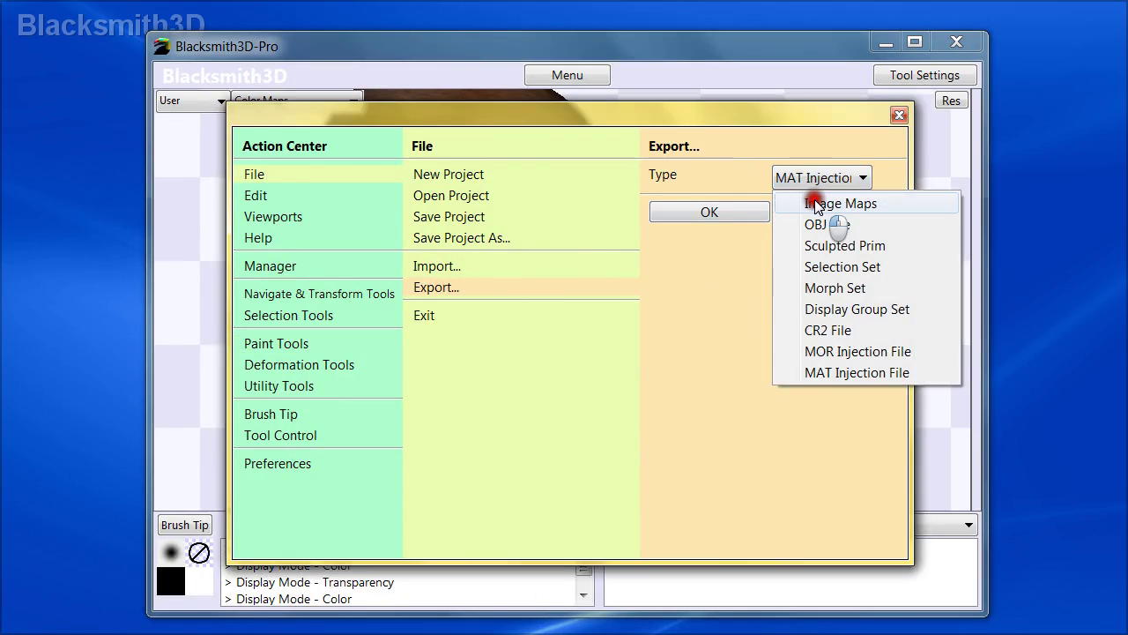
click(816, 203)
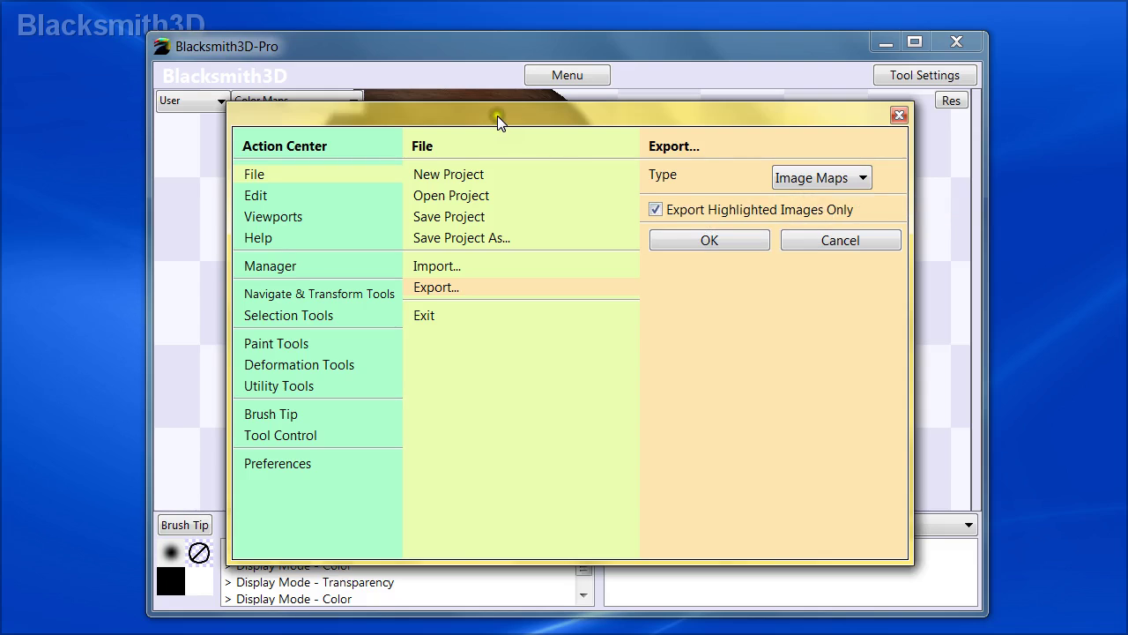
key(Escape)
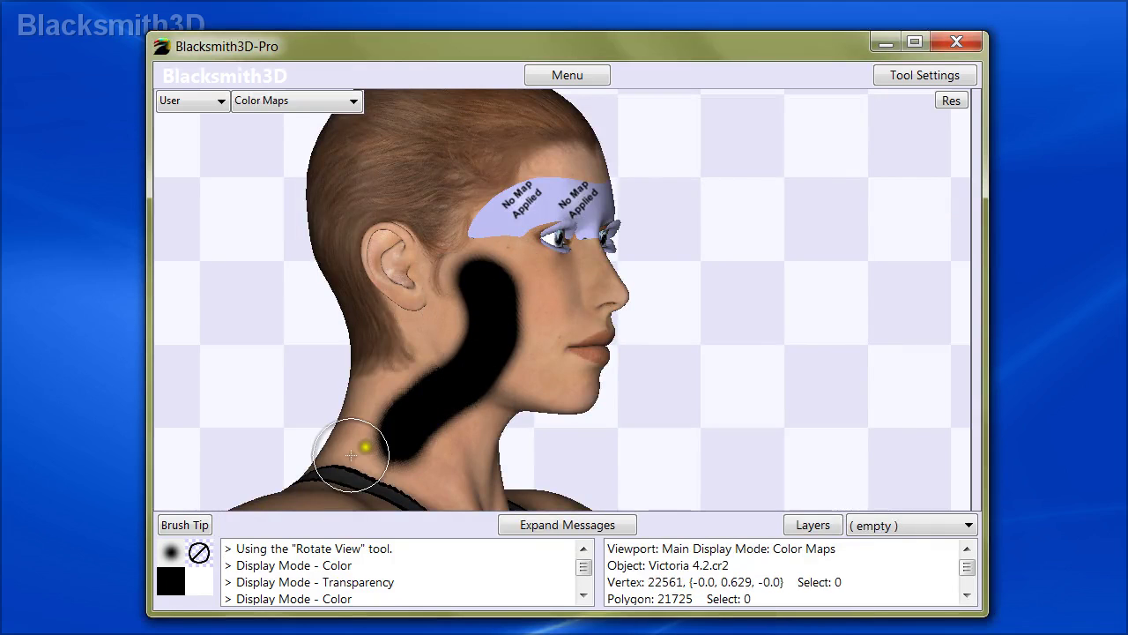
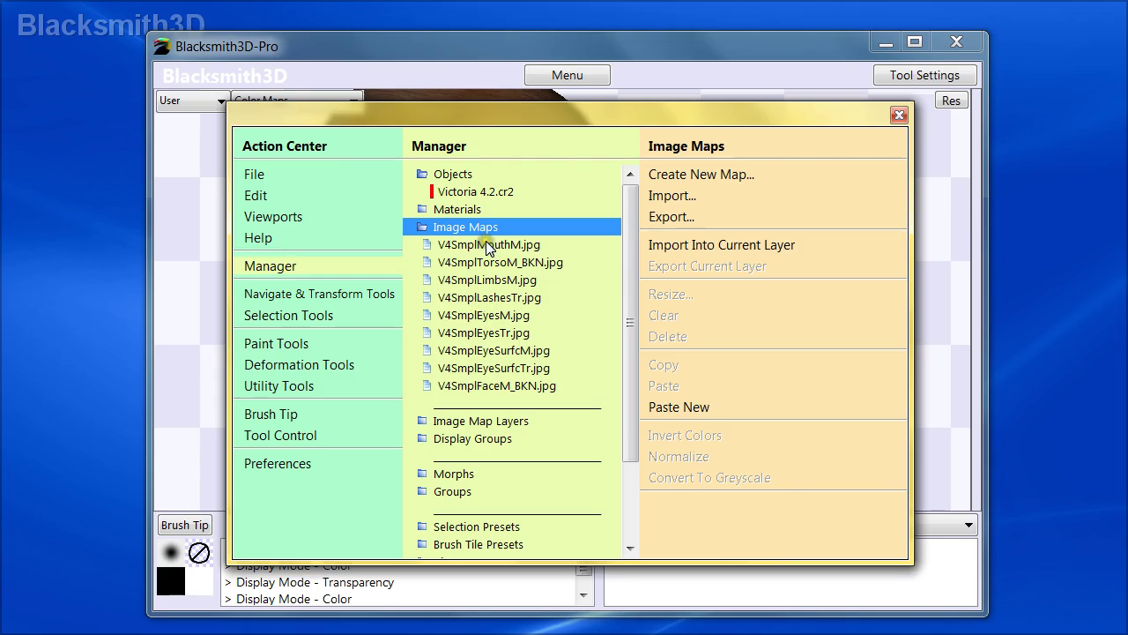
Step: Preview the mouth and torso image maps, then select all maps from V4SmplMouthM.jpg through V4SmplFaceM_BKN.jpg
click(482, 246)
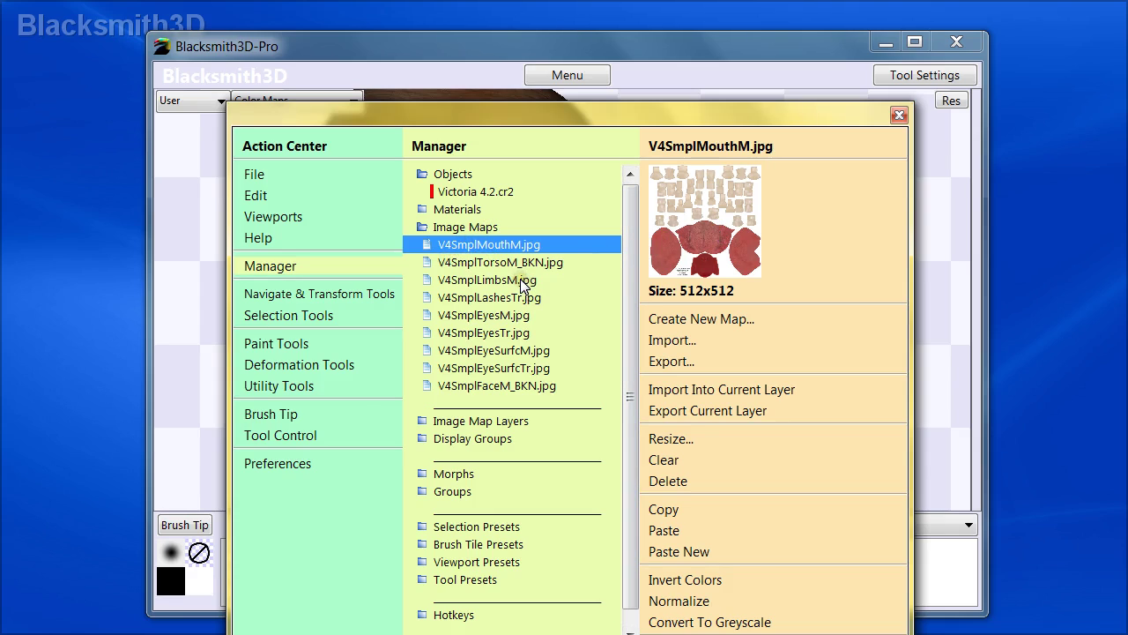
click(471, 262)
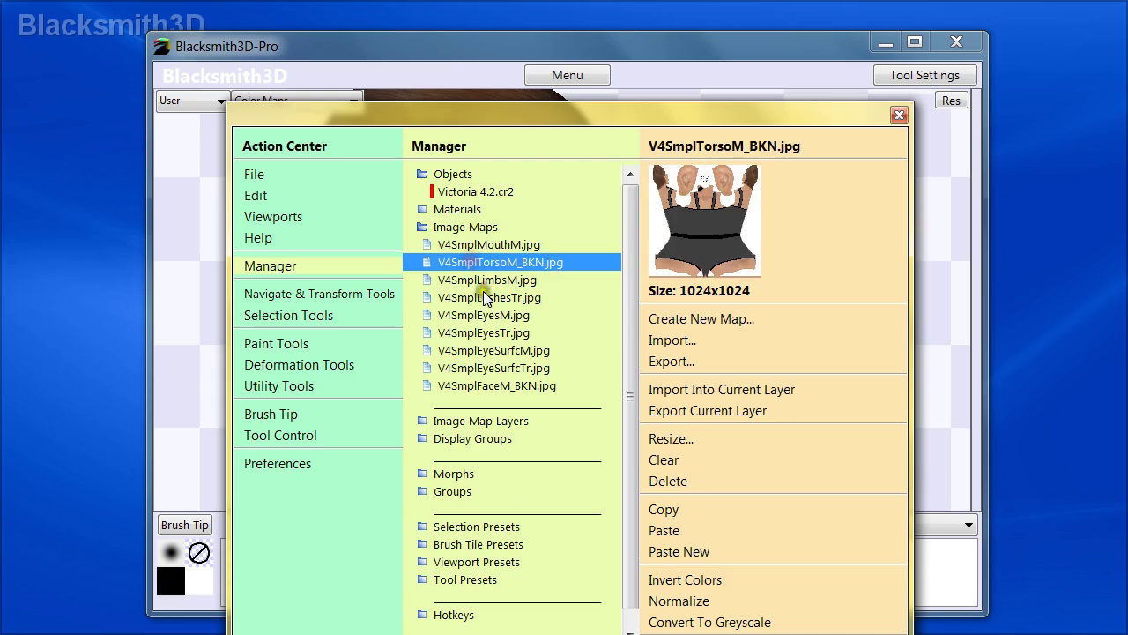
click(518, 246)
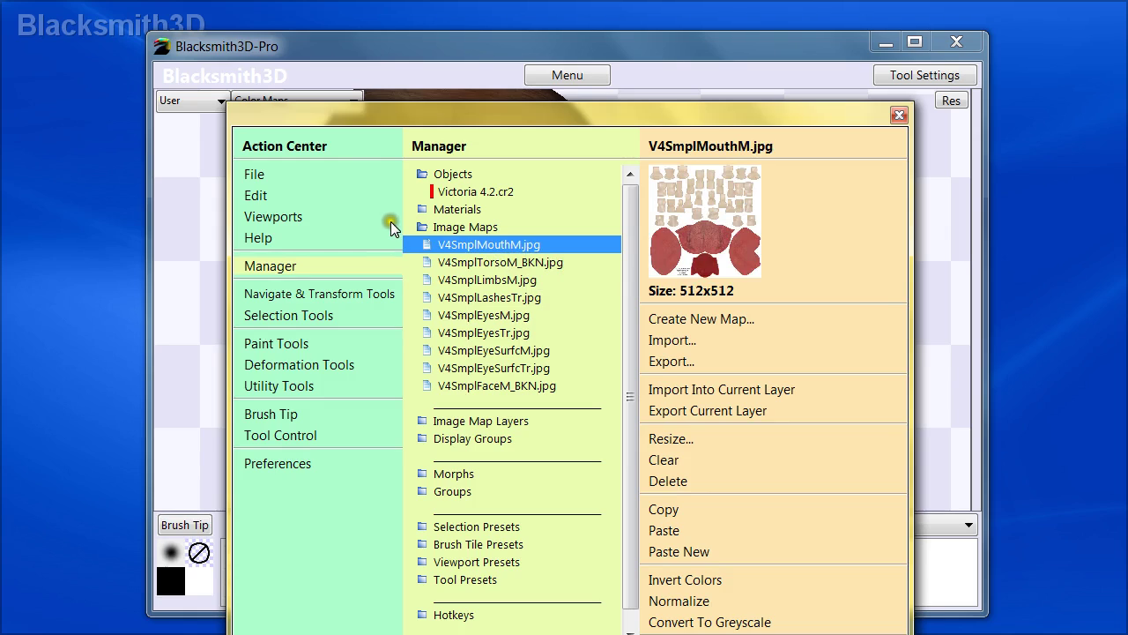
shift+click(494, 386)
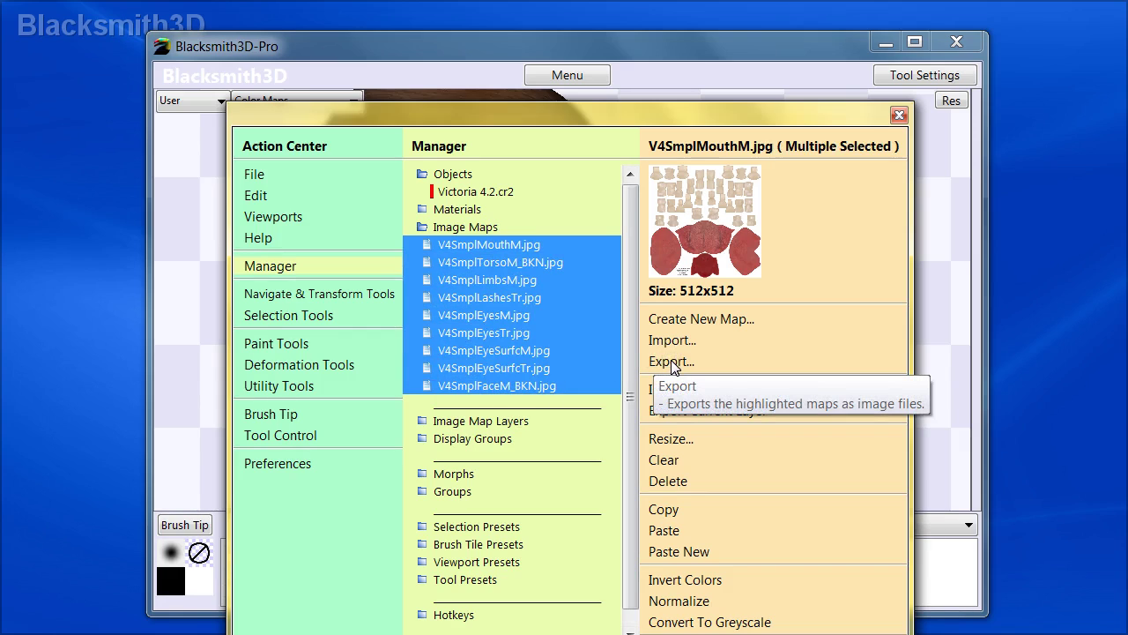
Step: Turn off Export Highlighted Images Only for the Image Maps export and proceed to choosing where to save the files
click(265, 175)
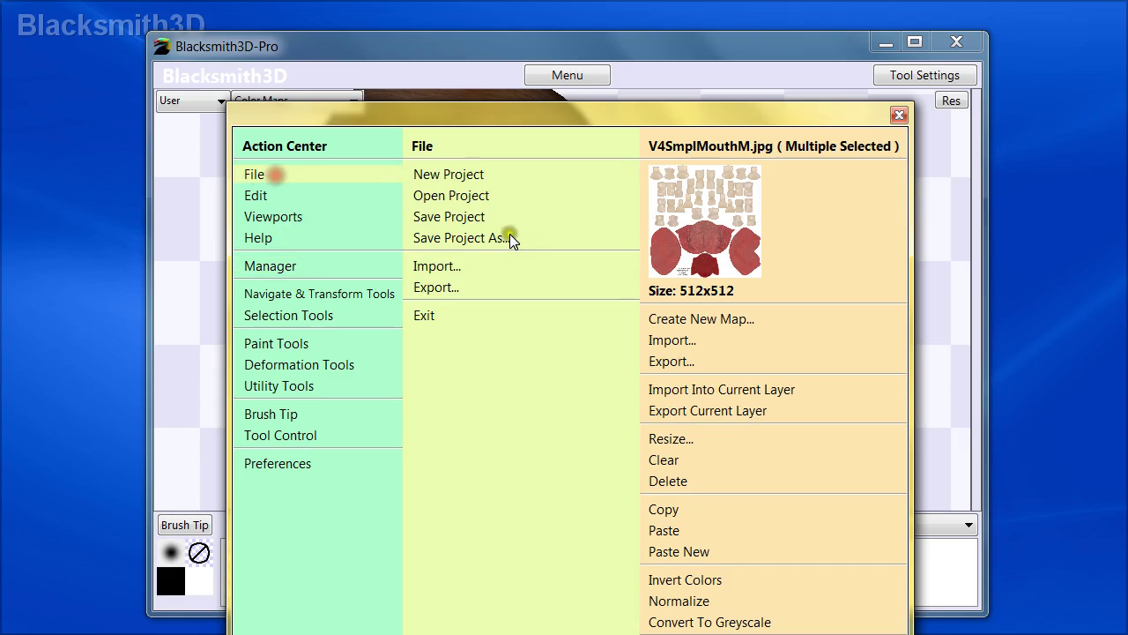
click(437, 287)
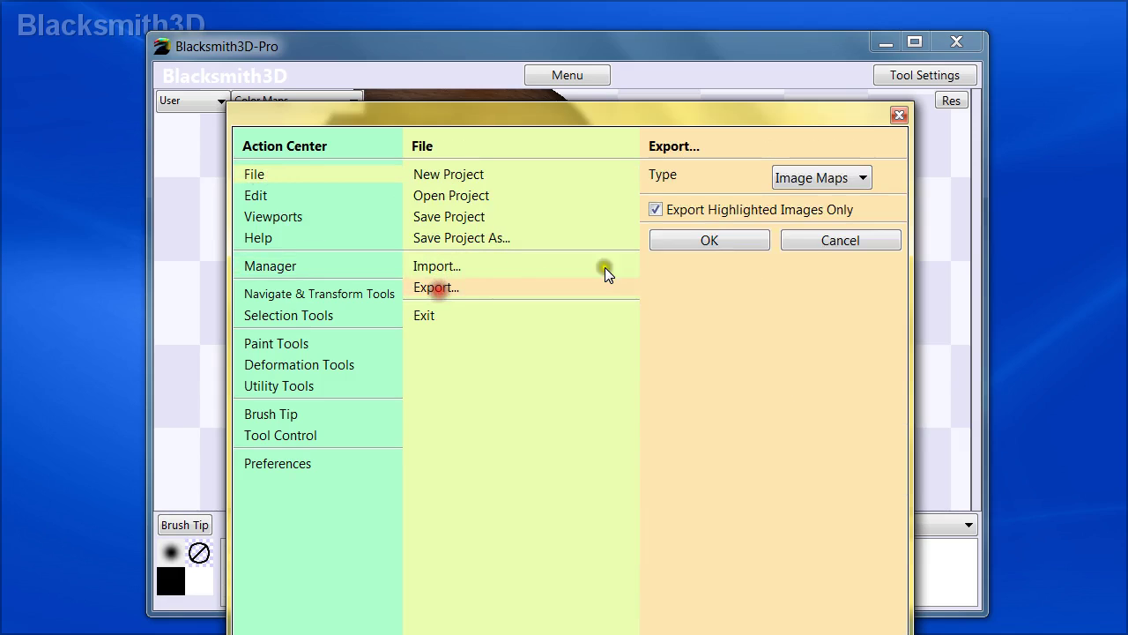
click(659, 211)
click(710, 239)
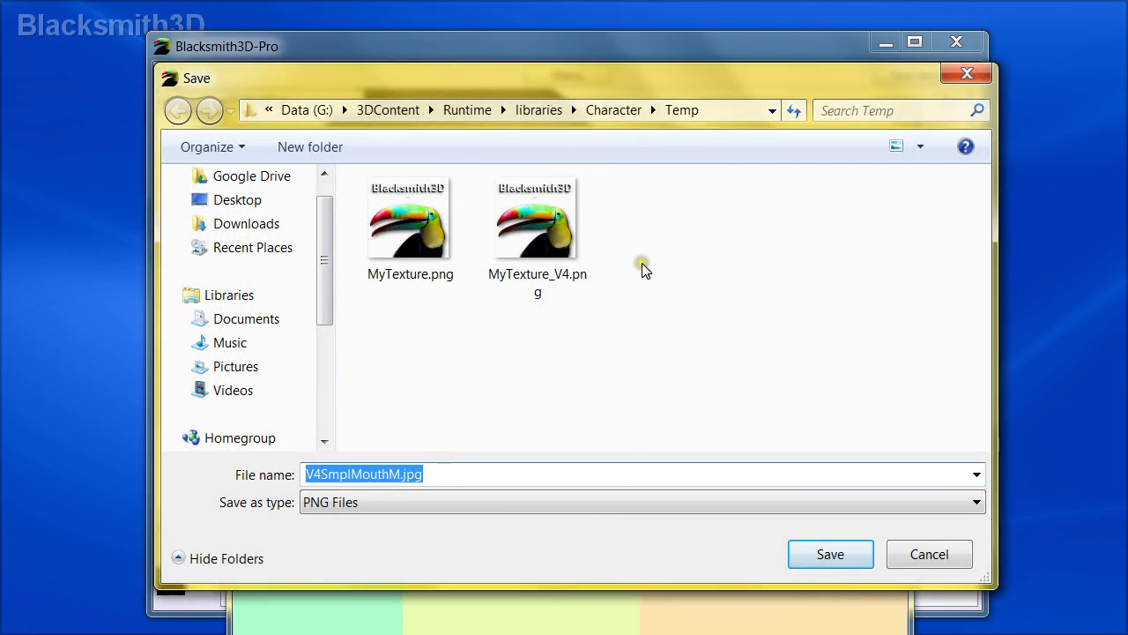
text(G:\3DContent\Runtime\Textures\Blacksmith3D-Testing)
key(Return)
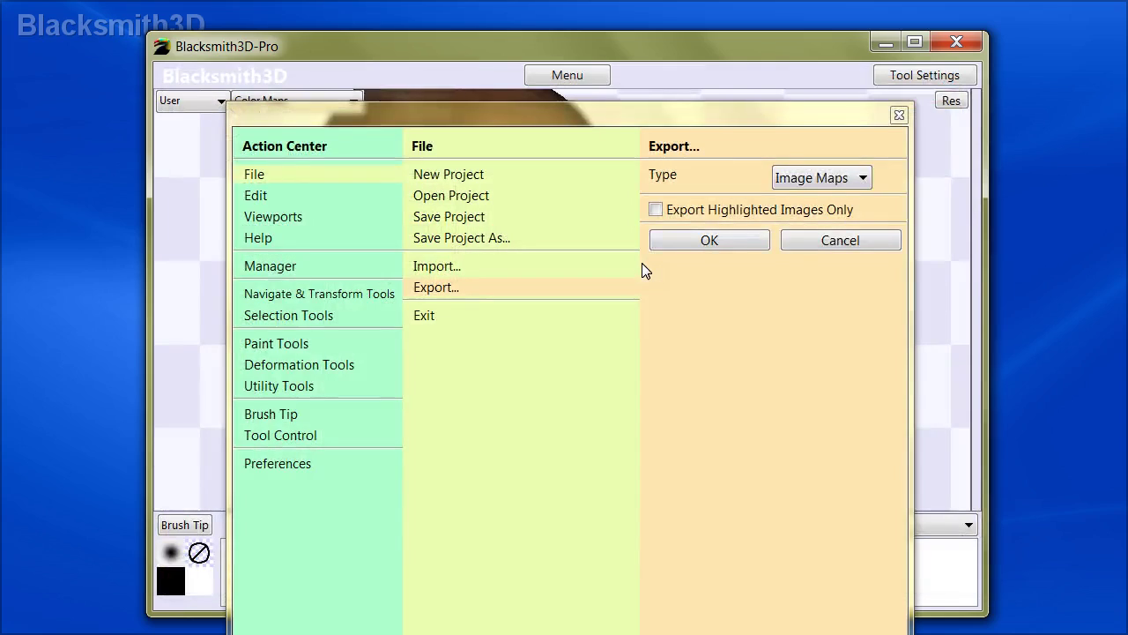
click(670, 242)
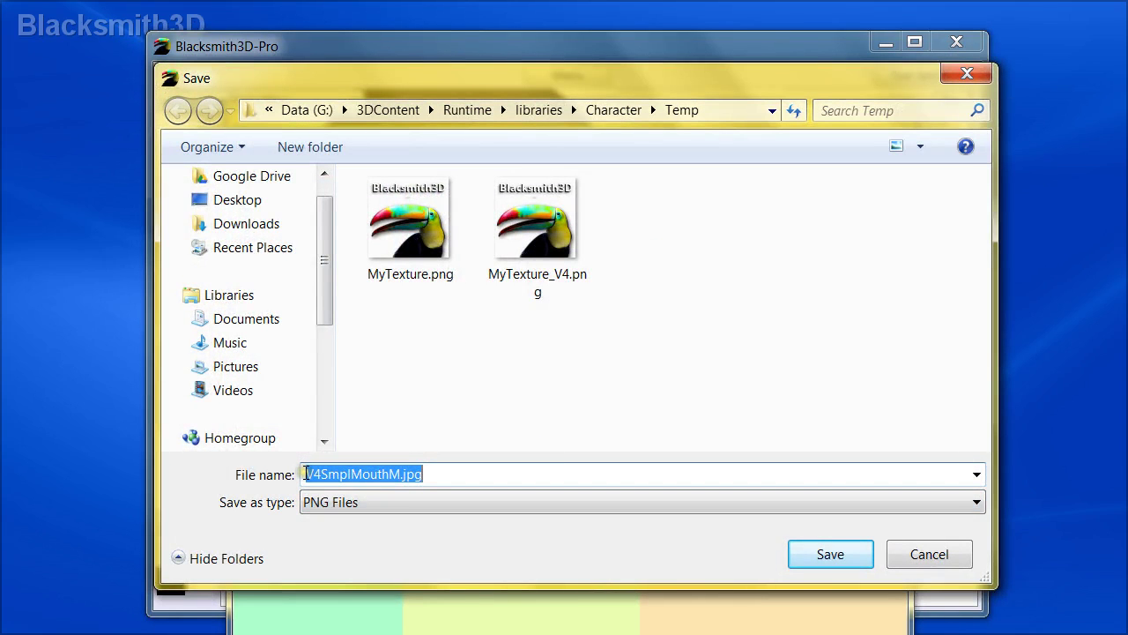
Step: Set the export file name to G:\3DContent\Runtime\Textures\Blacksmith3D-Testing\MyTexture_V4SmplMouthM.jpg and copy its MyTexture_ prefix
click(313, 475)
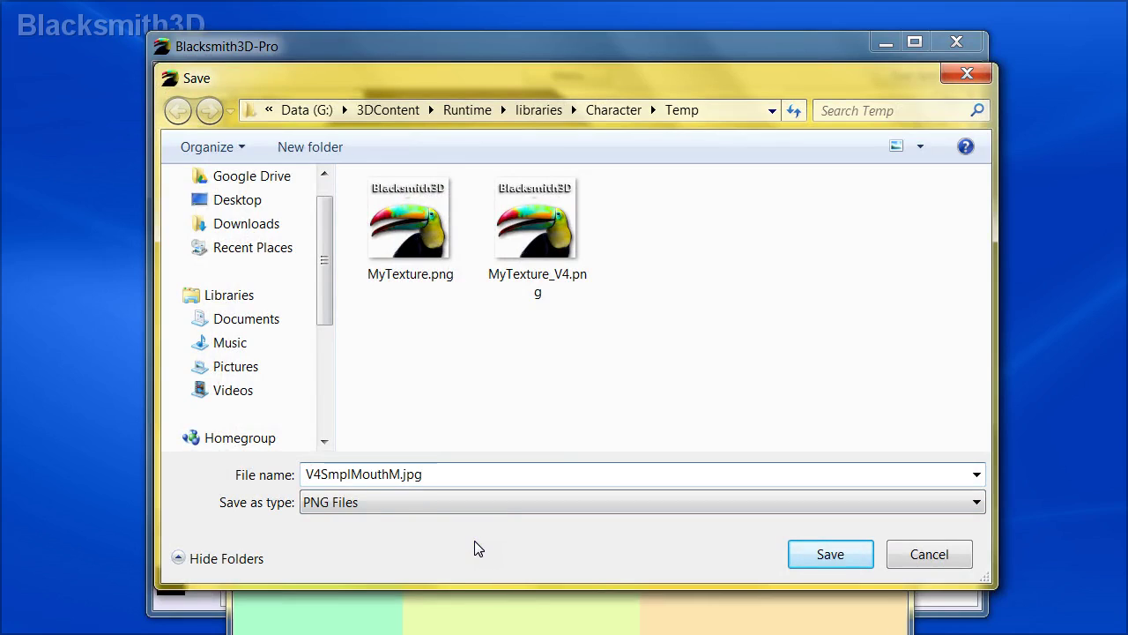
text(G:\3DContent\Runtime\Textures\Blacksmith3D-Testing\)
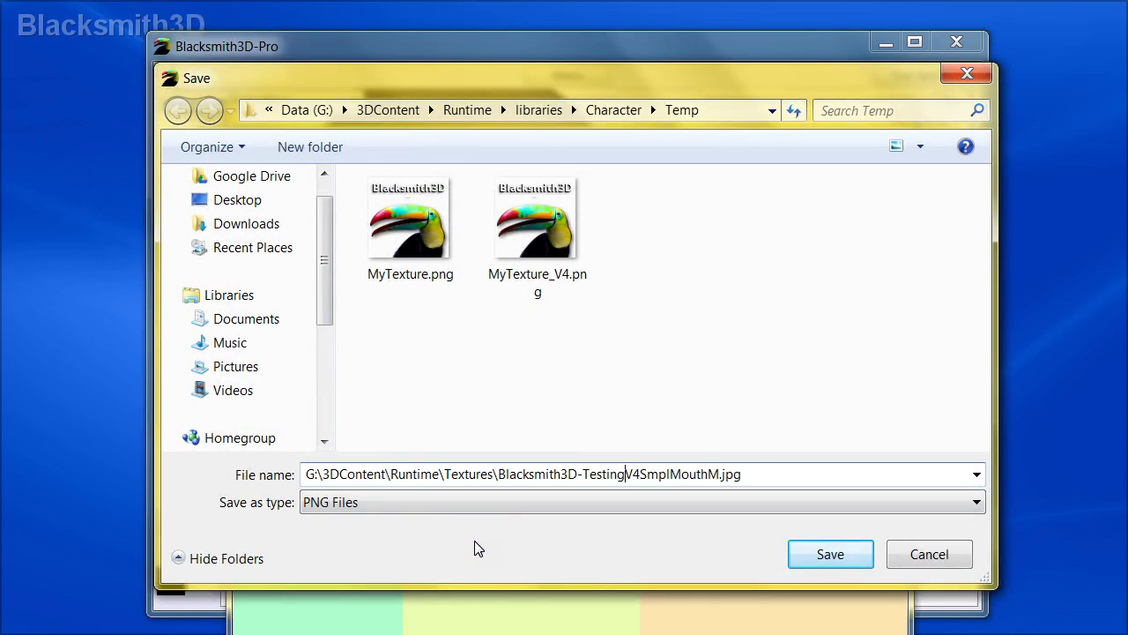
text(\)
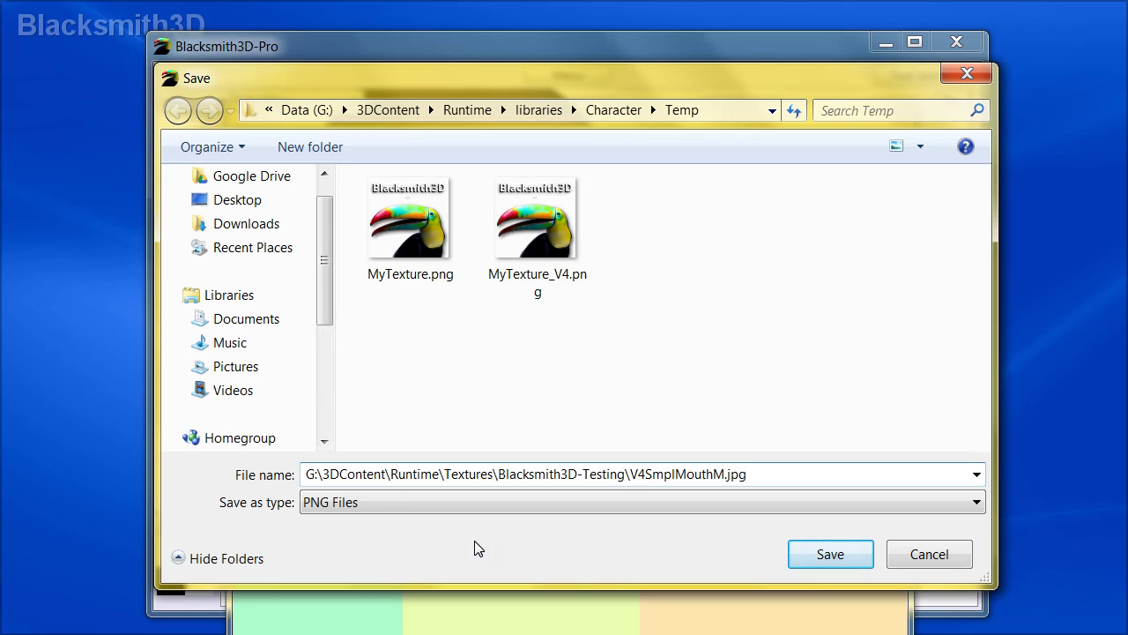
text(MyTexture_)
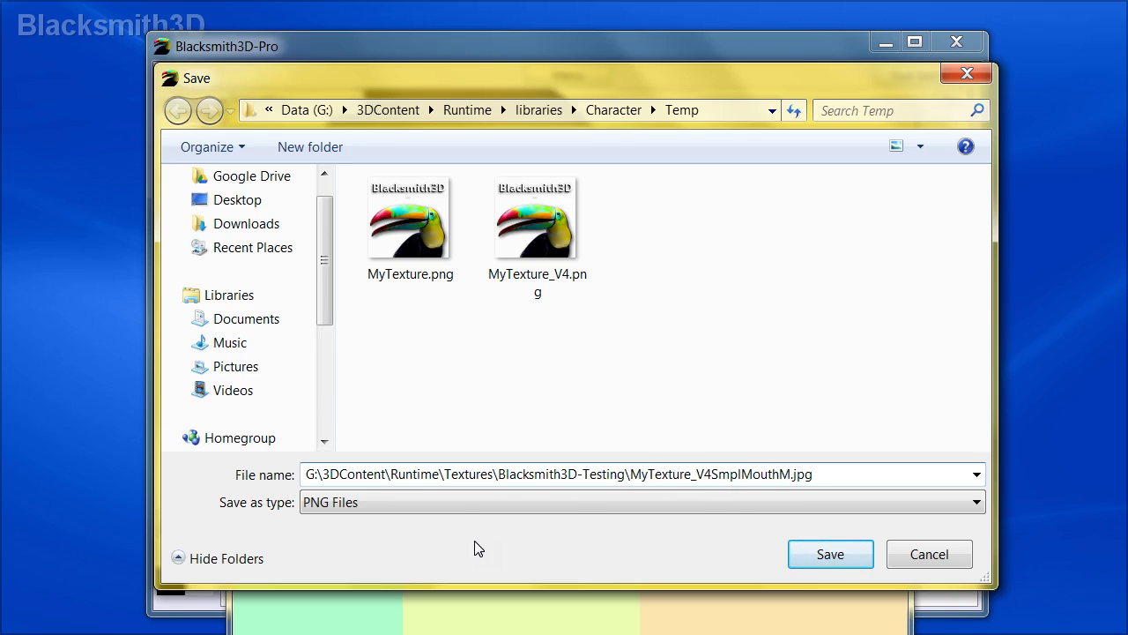
click(695, 474)
drag(629, 474, 686, 483)
key(ctrl+c)
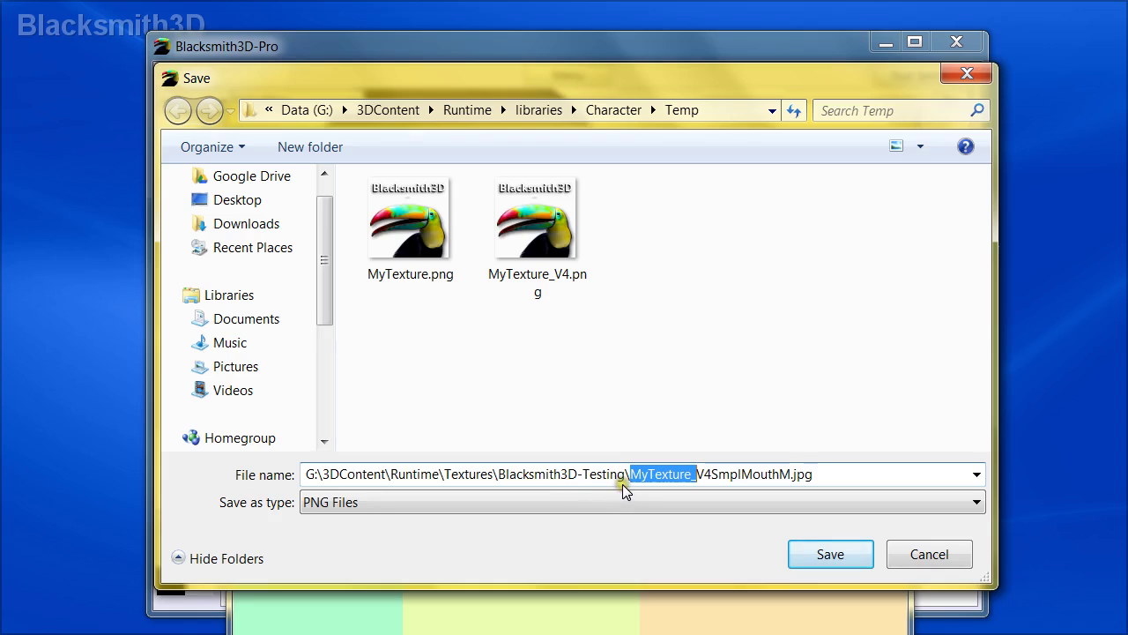
Step: Save the mouth map as MyTexture_V4SmplMouthM.jpg and the torso map as MyTexture_V4SmplTorsoM_BKN.jpg in the Blacksmith3D-Testing textures folder
drag(655, 473, 696, 473)
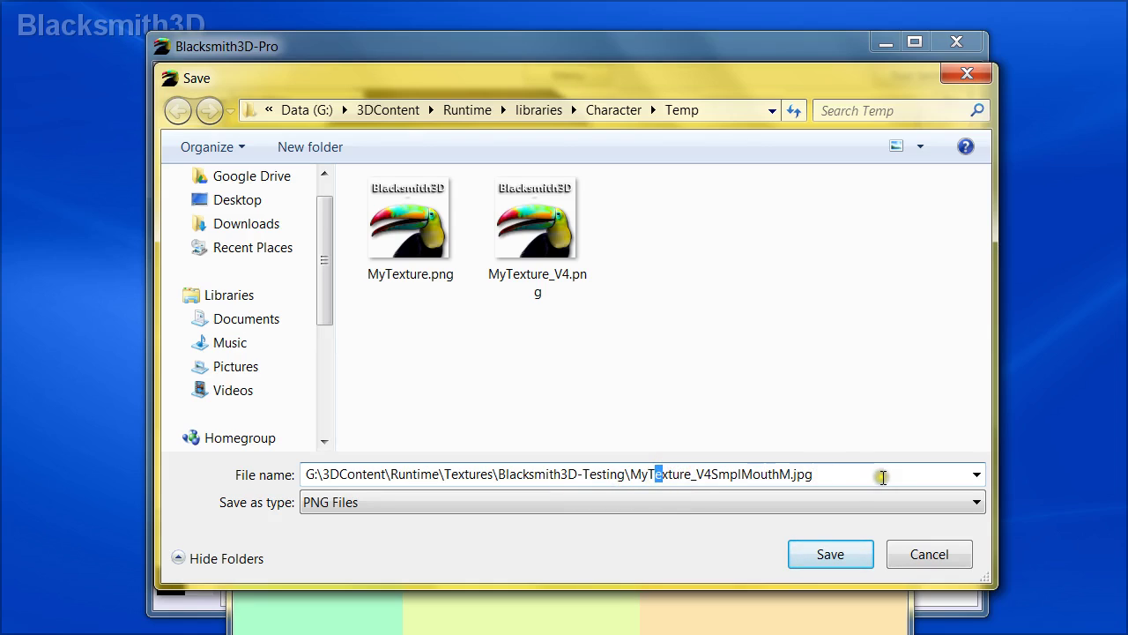
click(846, 557)
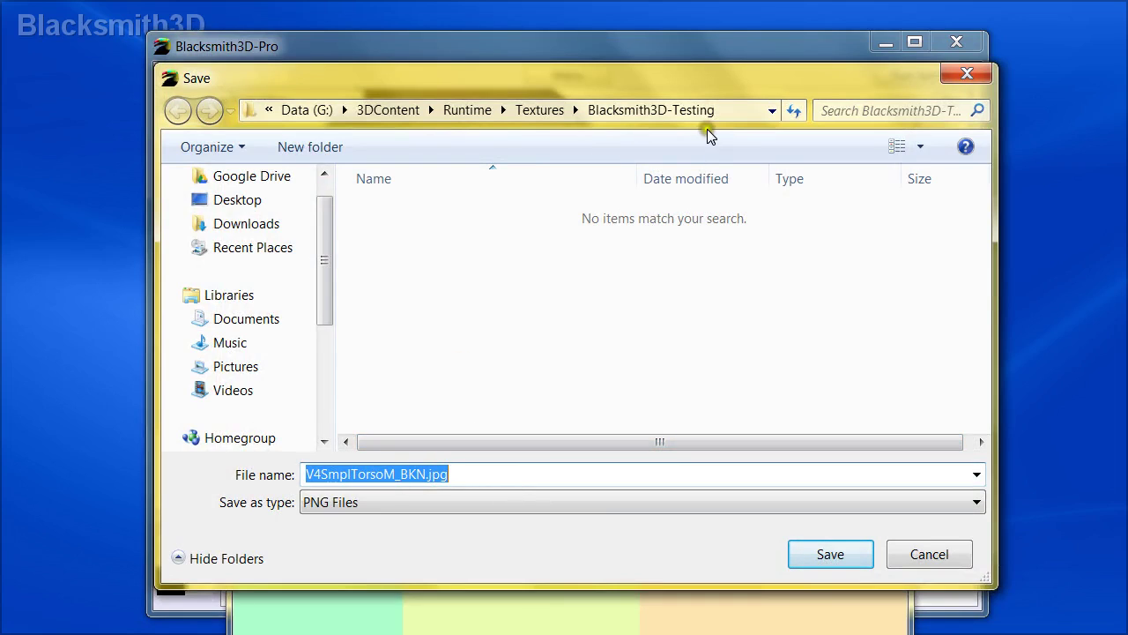
click(305, 475)
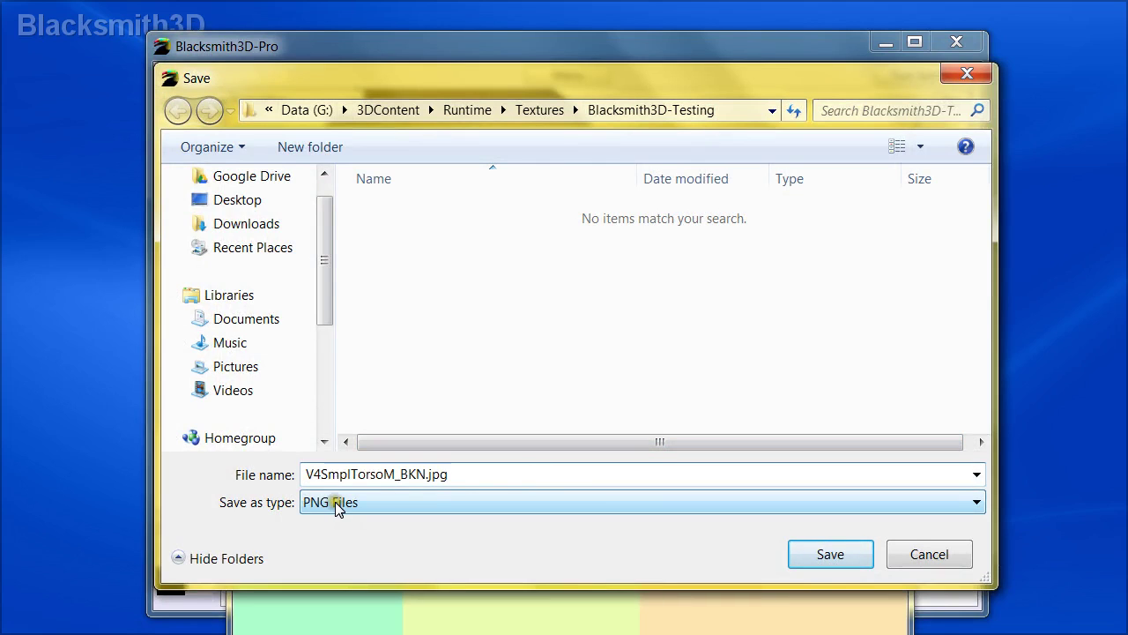
text(MyTexture_)
click(831, 554)
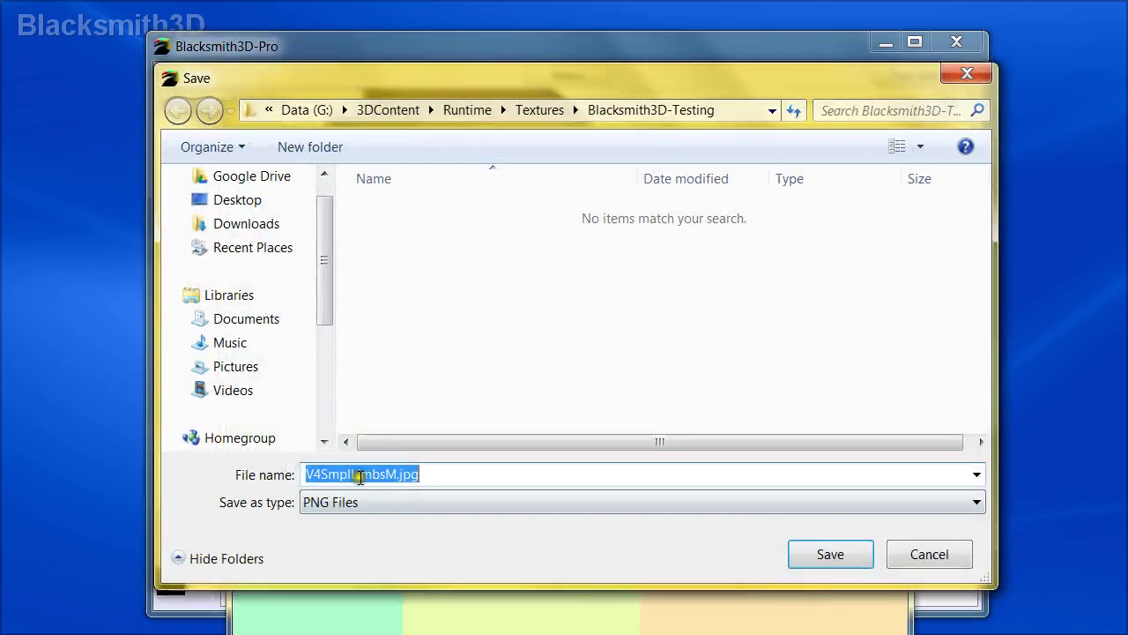
Step: Save the limbs and lashes maps as MyTexture_V4SmplLimbsM.jpg and MyTexture_V4SmplLashesTr.jpg
click(307, 474)
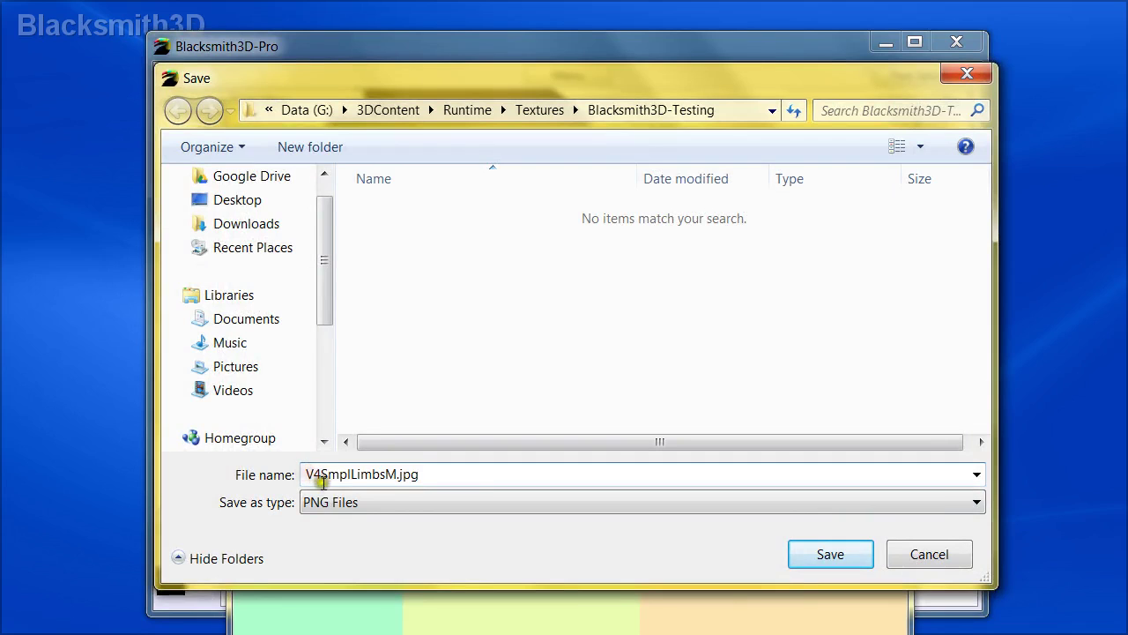
text(MyTexture_)
click(809, 553)
click(310, 474)
text(MyTexture_)
click(829, 553)
Step: Save the two eye maps as MyTexture_V4SmplEyesM.jpg and MyTexture_V4SmplEyesTr.jpg
click(304, 474)
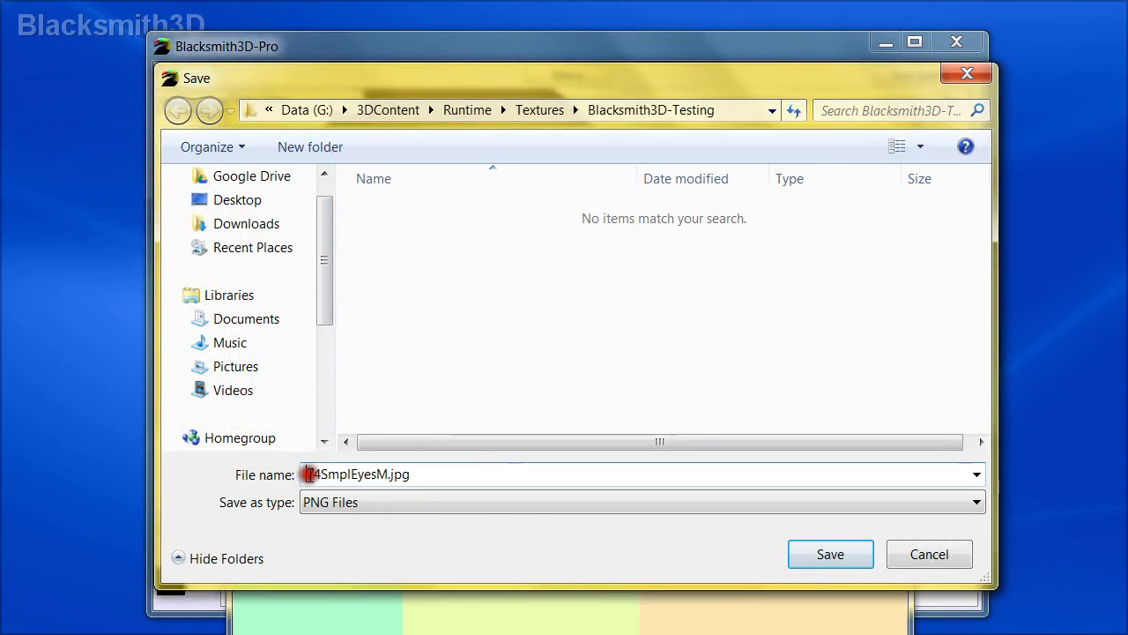
text(MyTexture_)
click(803, 553)
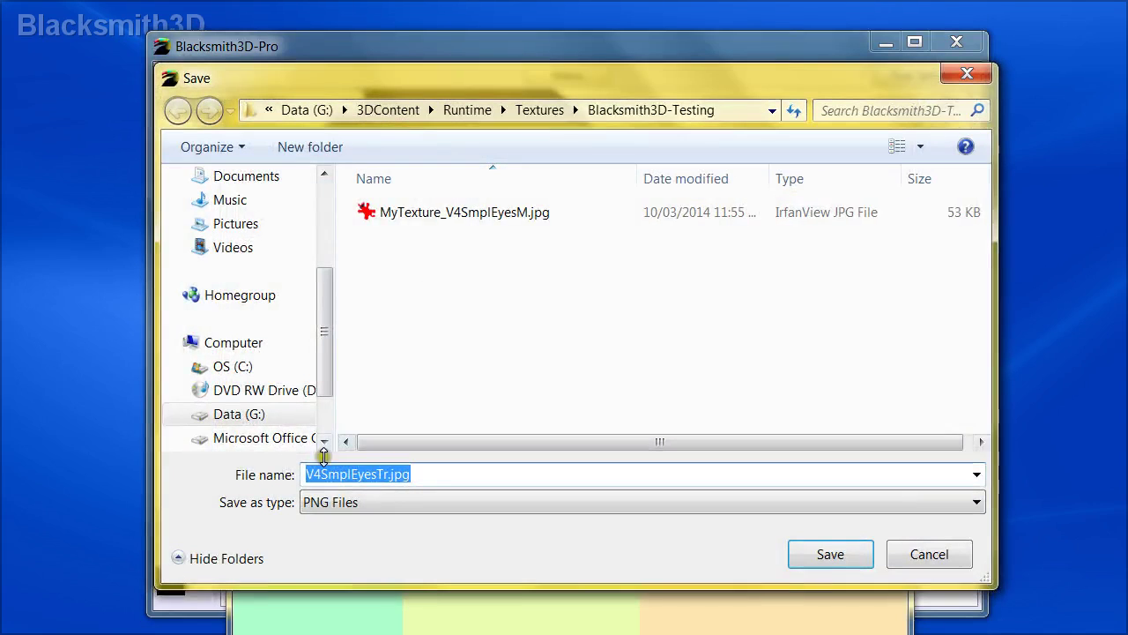
click(304, 474)
text(MyTexture_)
click(798, 552)
Step: Save the two eye-surface maps and the face map, prefixing each existing file name with MyTexture_, such as MyTexture_V4SmplFaceM_BKN.jpg
click(304, 474)
text(MyTexture_)
click(802, 554)
click(304, 475)
key(ctrl+v)
click(826, 557)
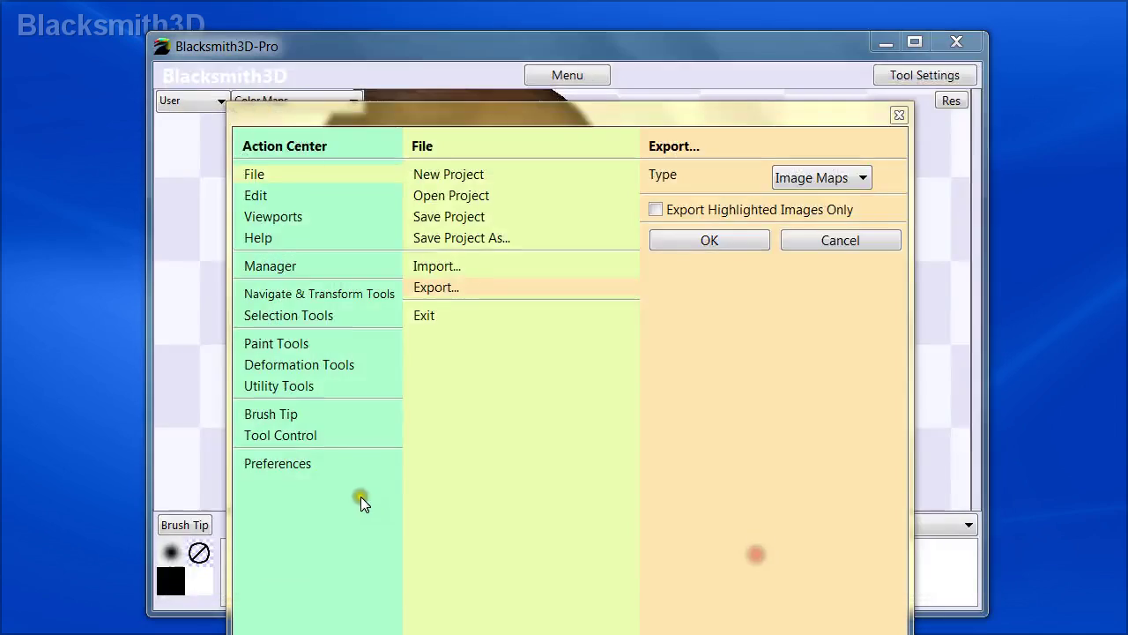
click(306, 474)
key(ctrl+v)
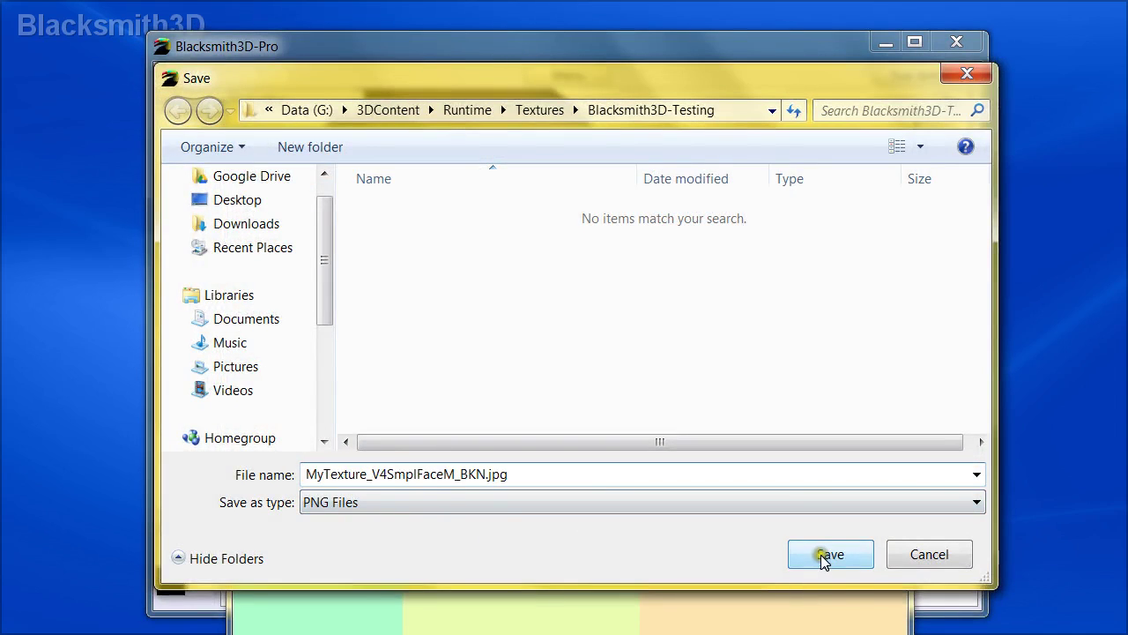
click(825, 553)
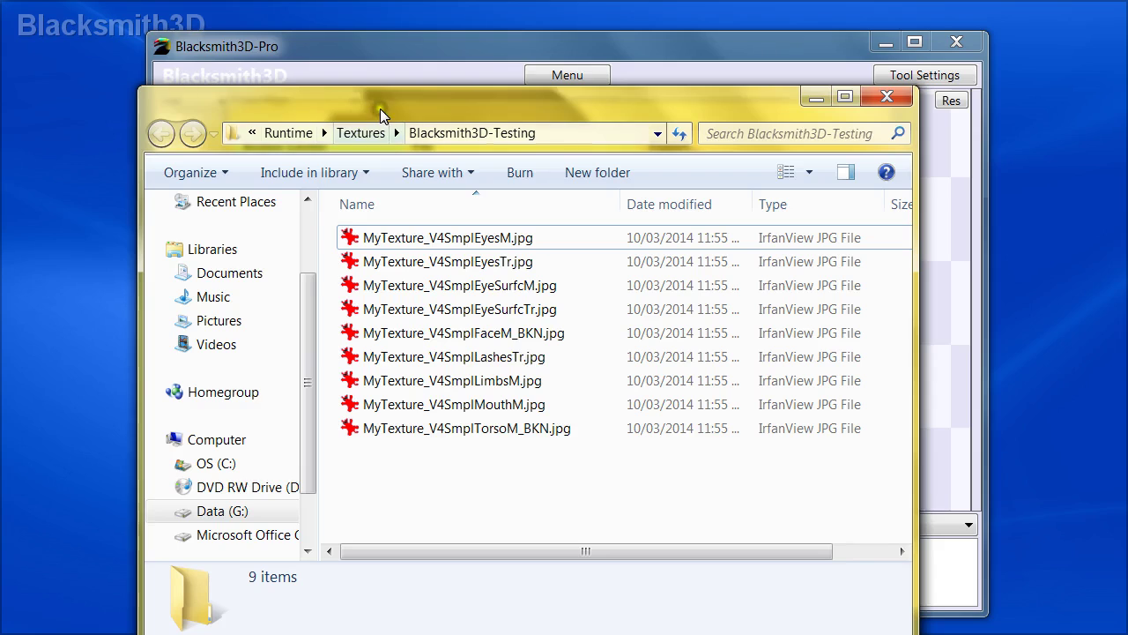
Step: Show the exported maps in the Blacksmith3D-Testing textures folder as large thumbnails and look through them
drag(380, 108, 376, 51)
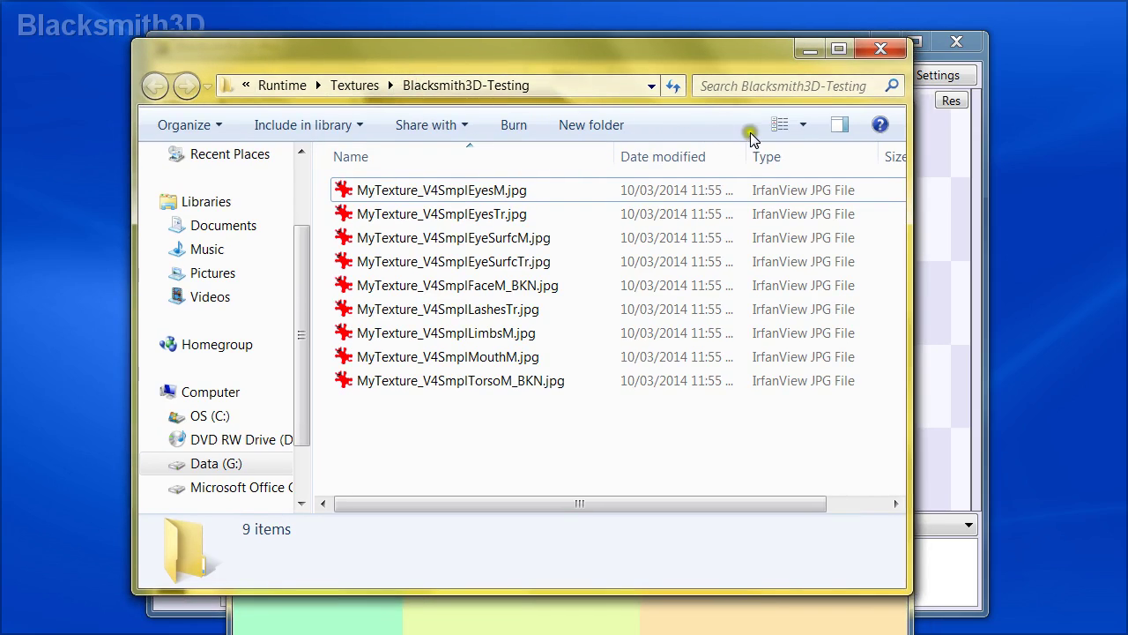
click(803, 127)
click(987, 16)
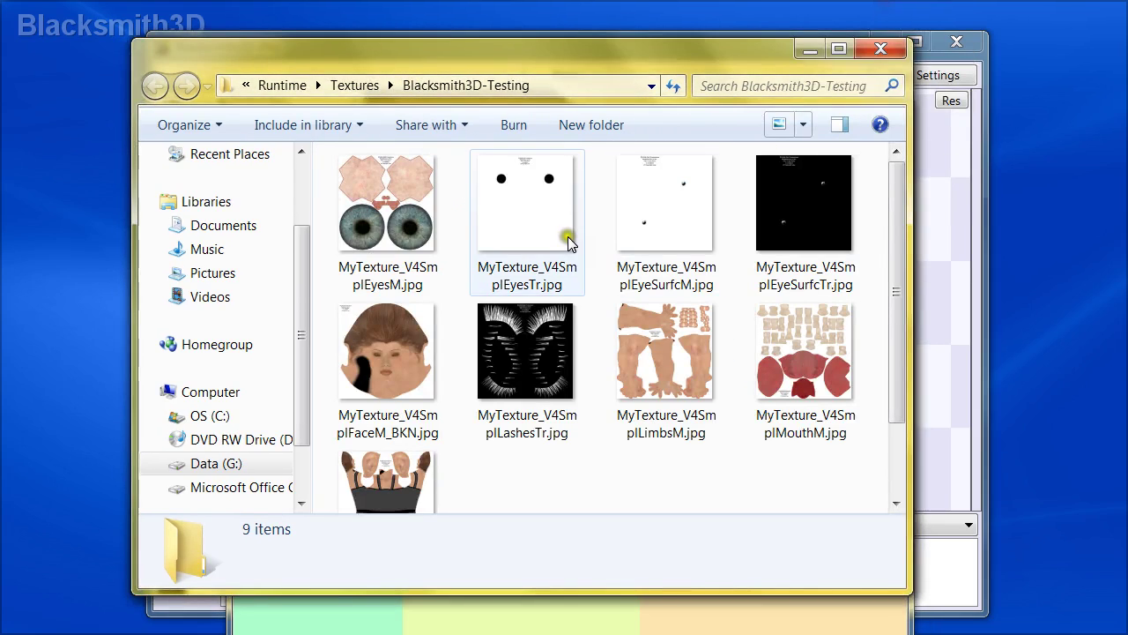
click(526, 350)
scroll(458, 357, down, 1)
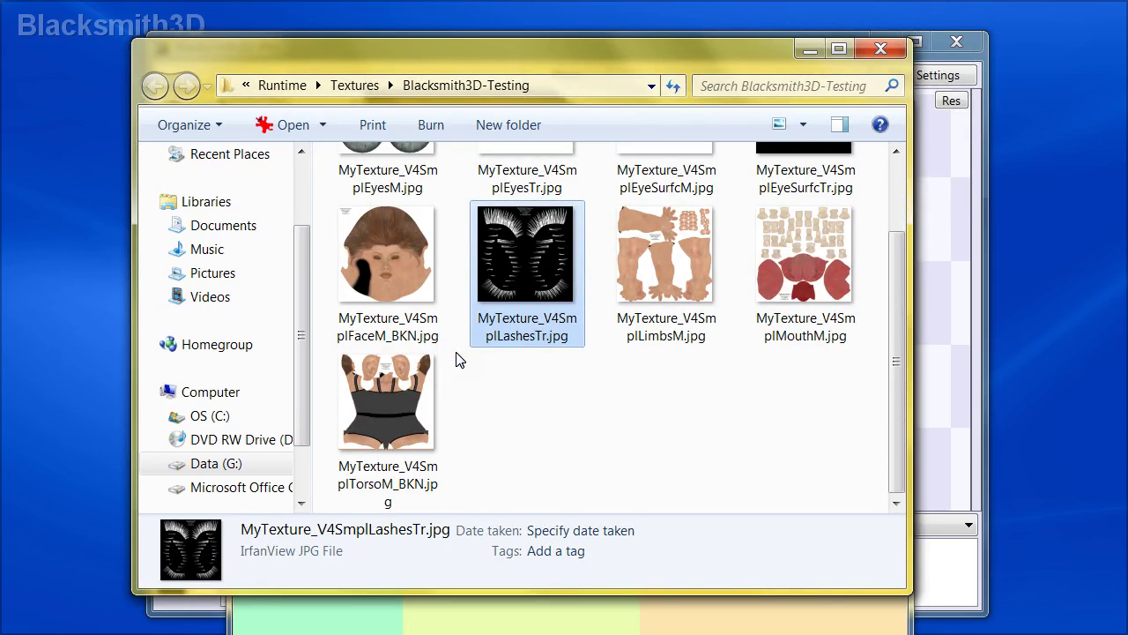
scroll(457, 357, up, 1)
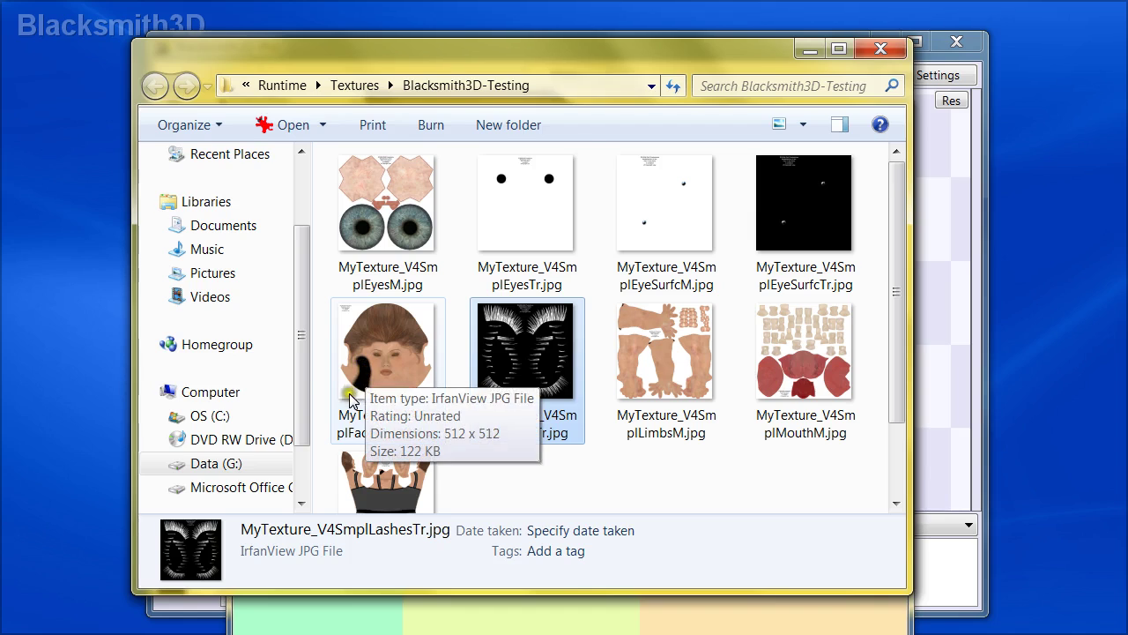
Step: View MyTexture_V4SmplTorsoM_BKN.jpg and MyTexture_V4SmplFaceM_BKN.jpg in the image viewer, and return to Blacksmith3D-Pro
click(399, 479)
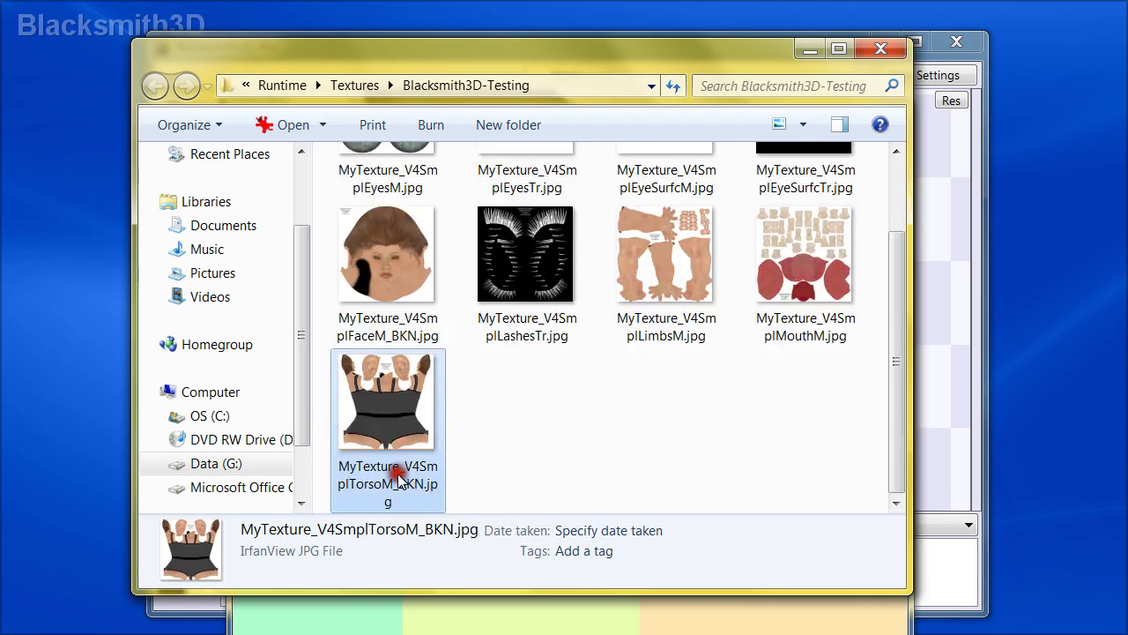
double_click(399, 479)
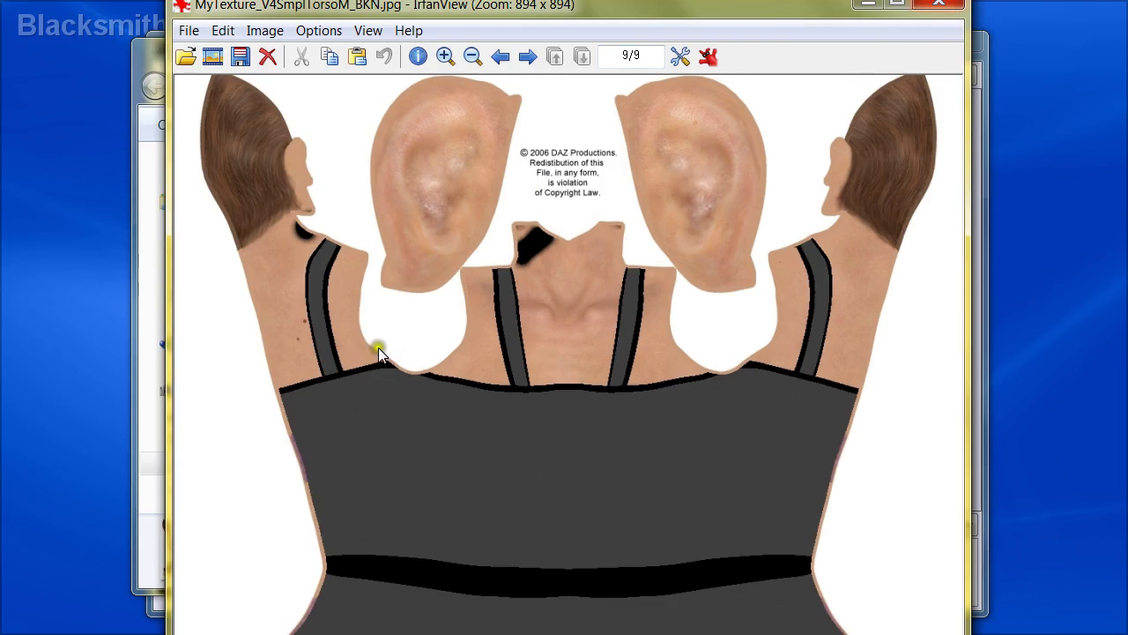
click(939, 6)
double_click(359, 264)
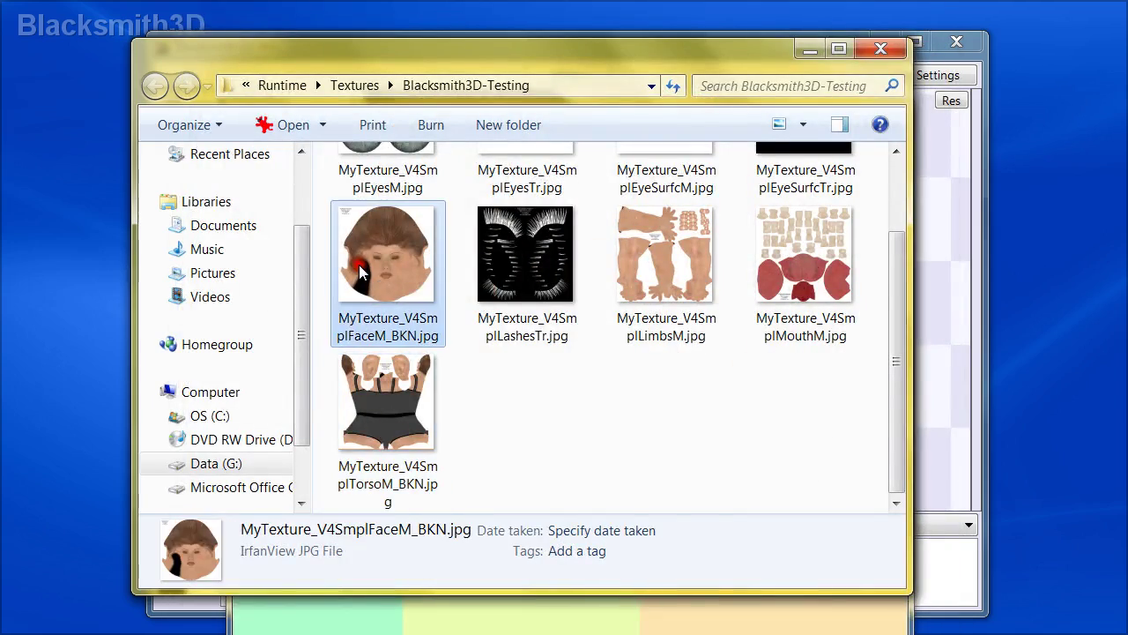
click(687, 3)
click(817, 46)
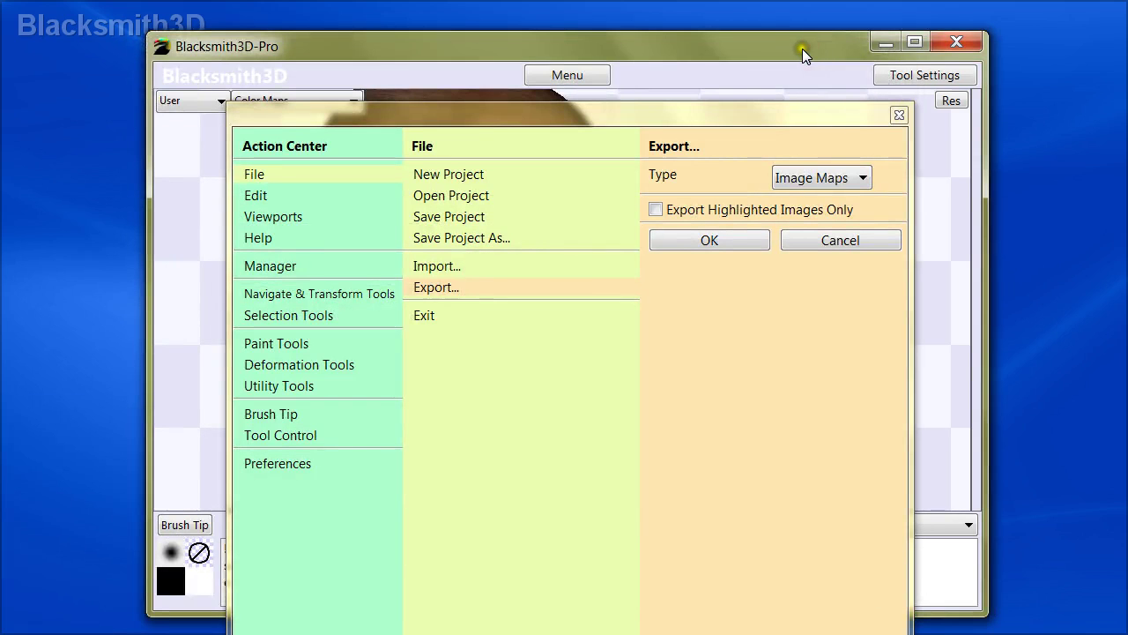
Step: Leave the finished image map export, reopen the export options and set the export type to MAT Injection
click(899, 115)
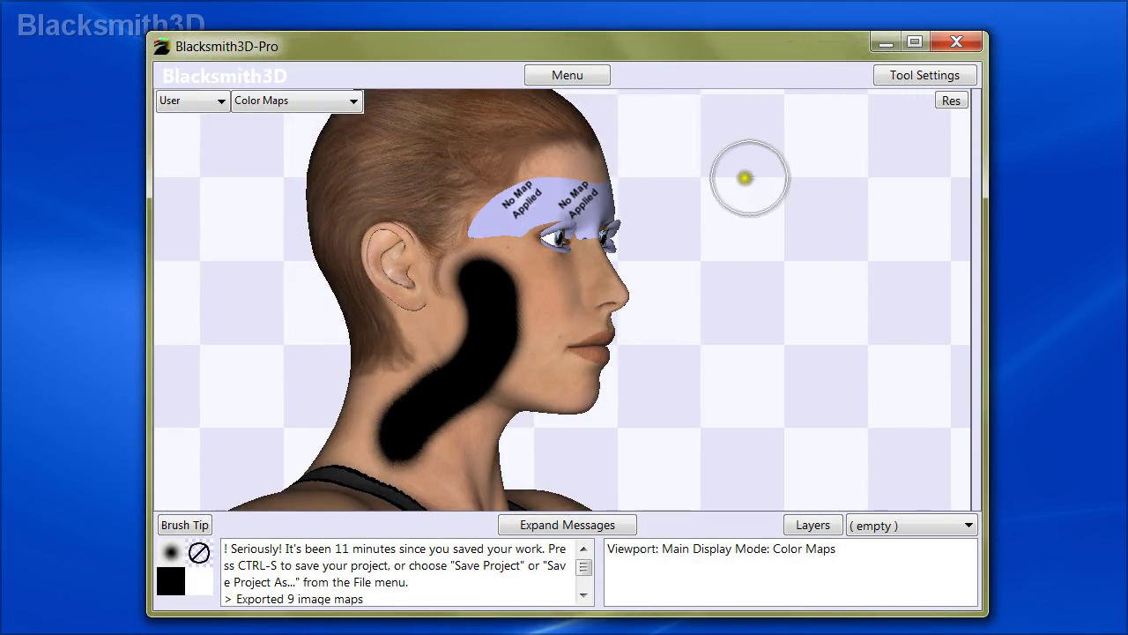
right_click(445, 225)
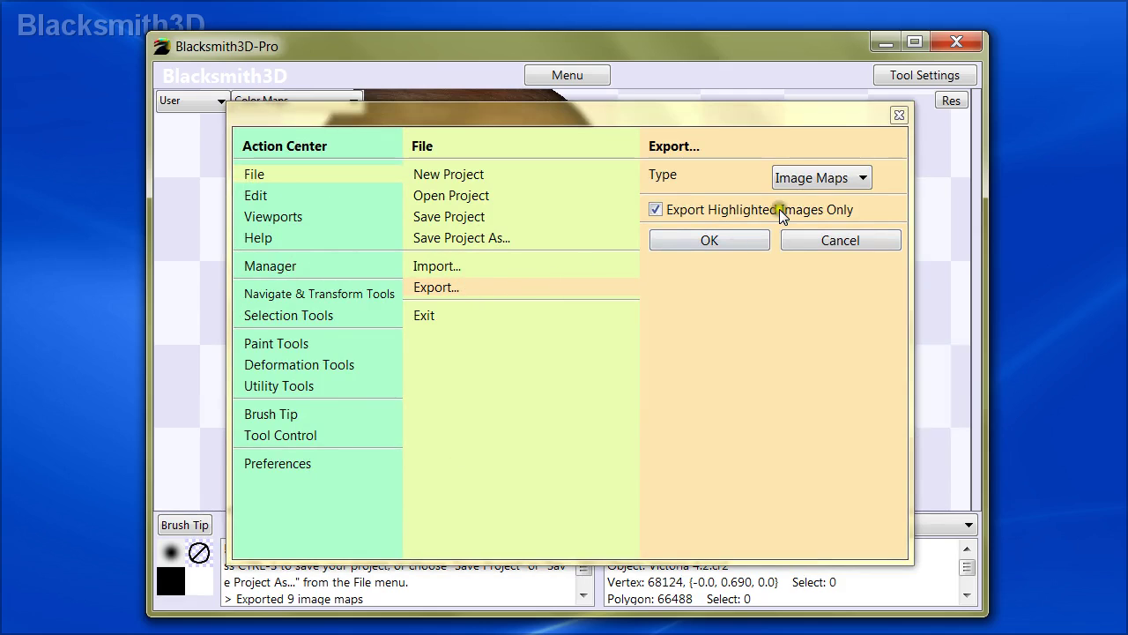
click(797, 177)
click(848, 372)
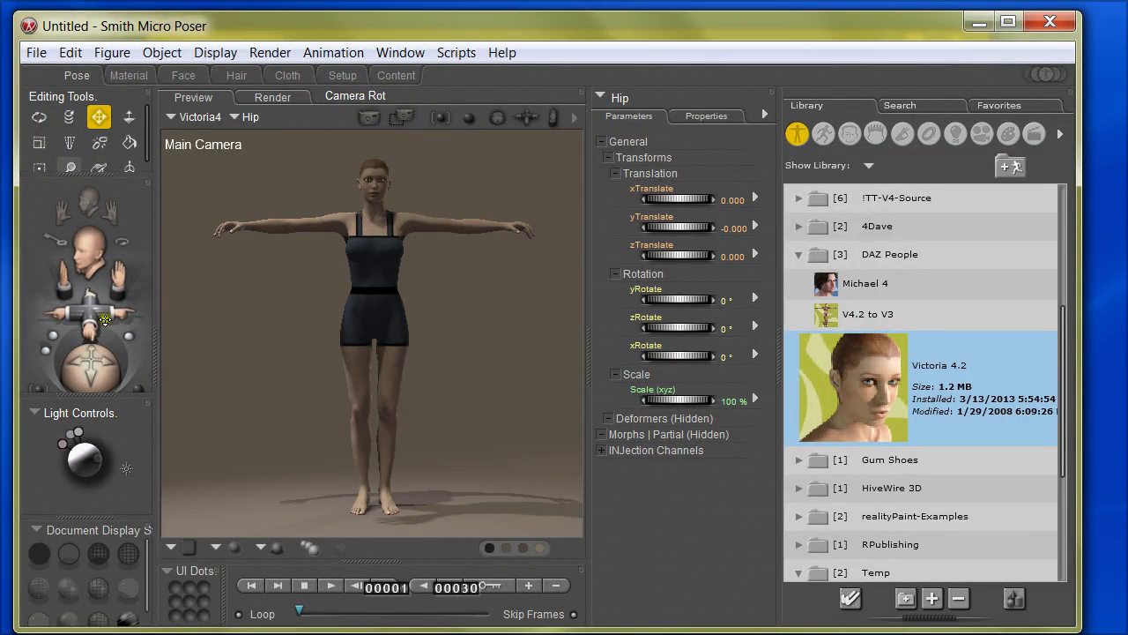
Step: Switch to Poser and frame the main camera closely on Victoria's head in a three-quarter view
drag(88, 310, 126, 301)
mouse_move(84, 381)
mouse_down()
mouse_move(118, 388)
mouse_move(90, 379)
mouse_move(67, 392)
mouse_up()
mouse_move(91, 308)
mouse_down()
mouse_move(91, 275)
mouse_move(139, 313)
mouse_move(135, 326)
mouse_move(90, 319)
mouse_move(91, 309)
mouse_up()
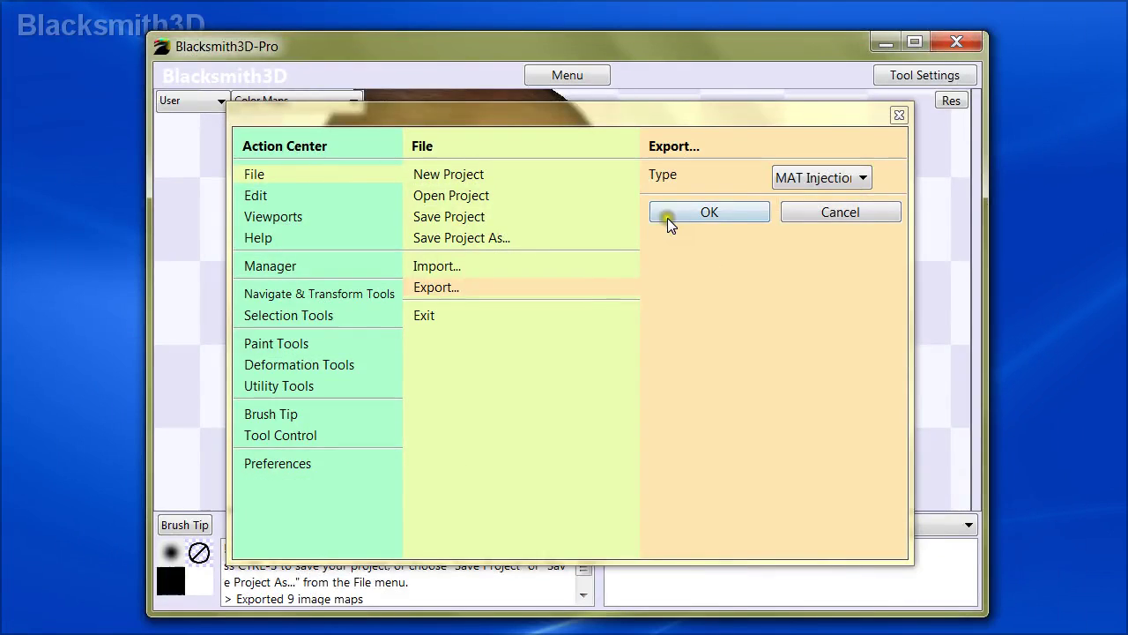
Step: Copy the path of the folder G:\3DContent\Runtime\libraries\Character\Blacksmith3D-Testing from its folder window and close the window
click(712, 212)
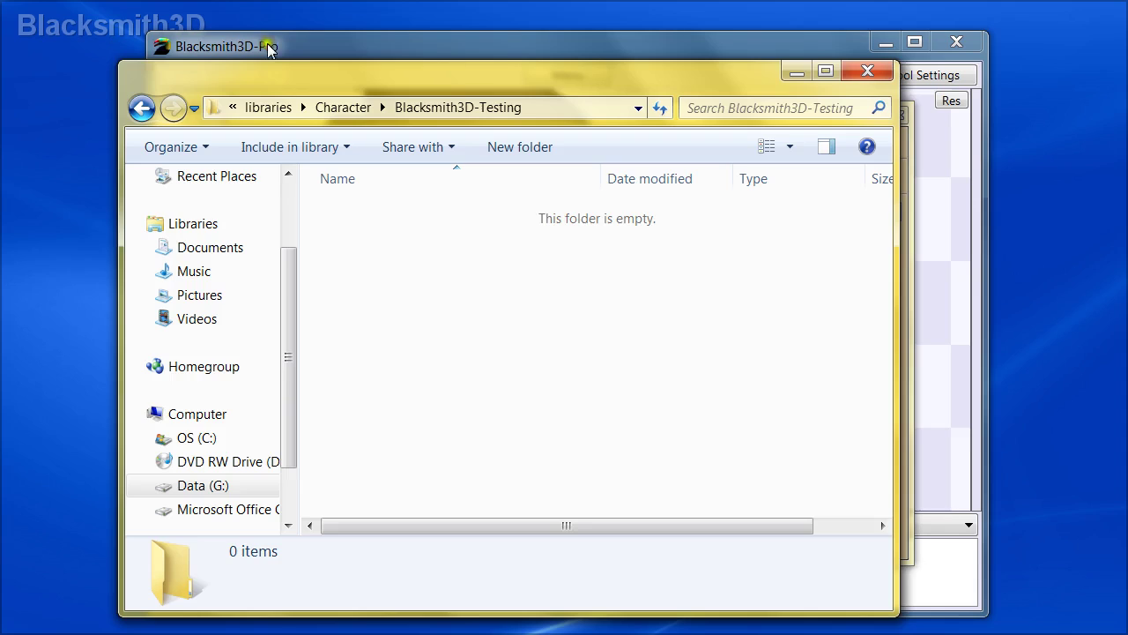
click(571, 105)
key(ctrl+c)
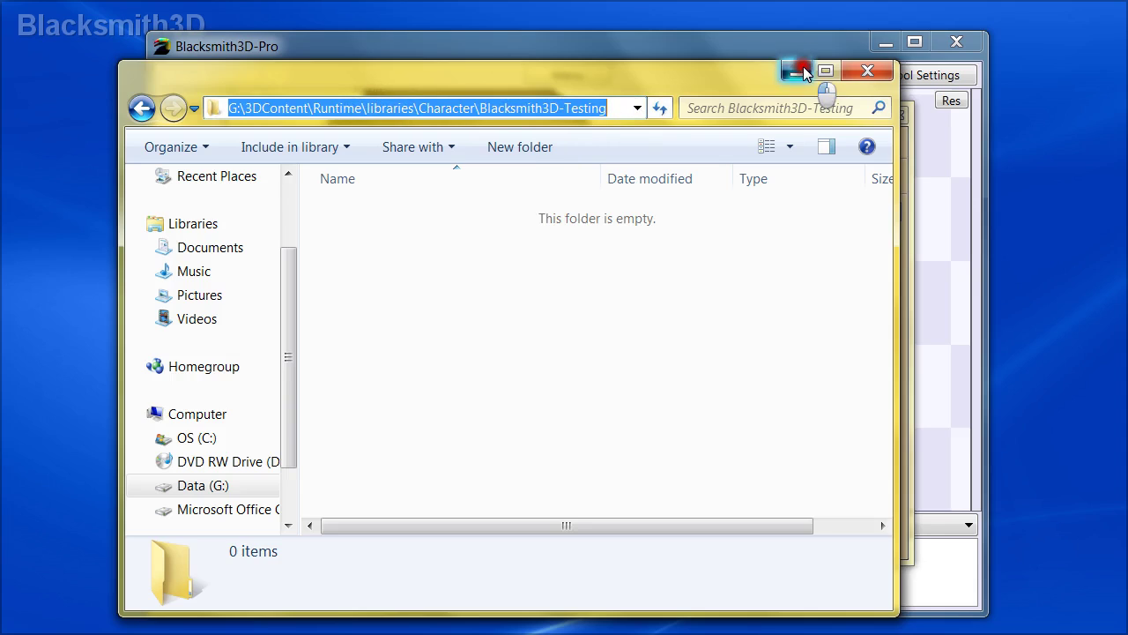
click(868, 70)
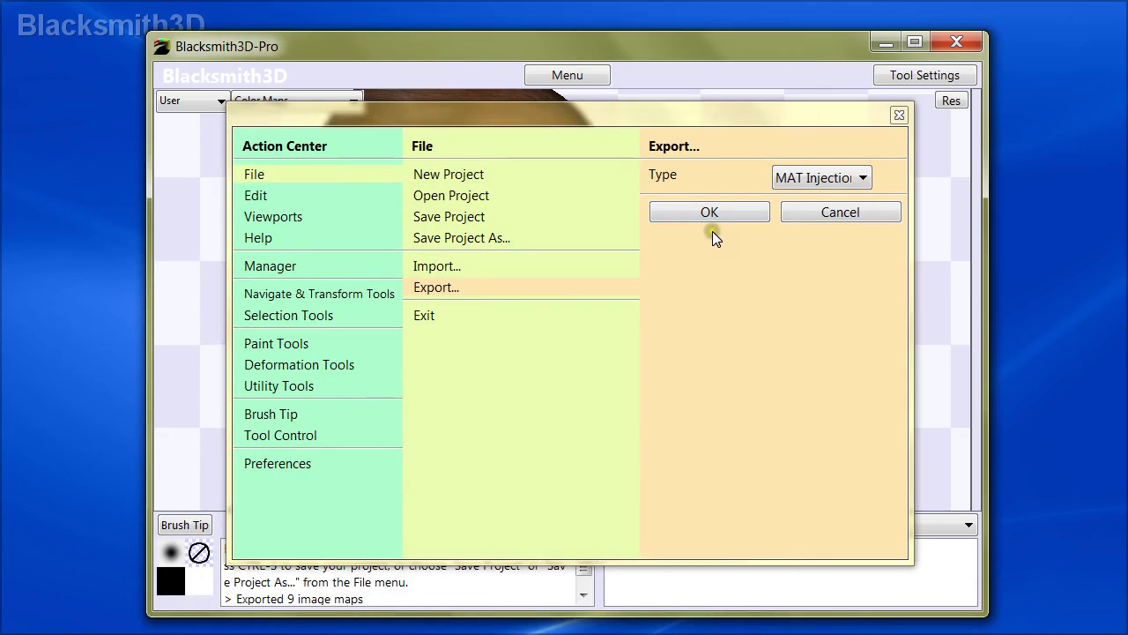
Step: Export the MAT injection as a .pz2 file named MyTexture_MAT into the copied Character\Blacksmith3D-Testing library folder
click(683, 233)
click(706, 218)
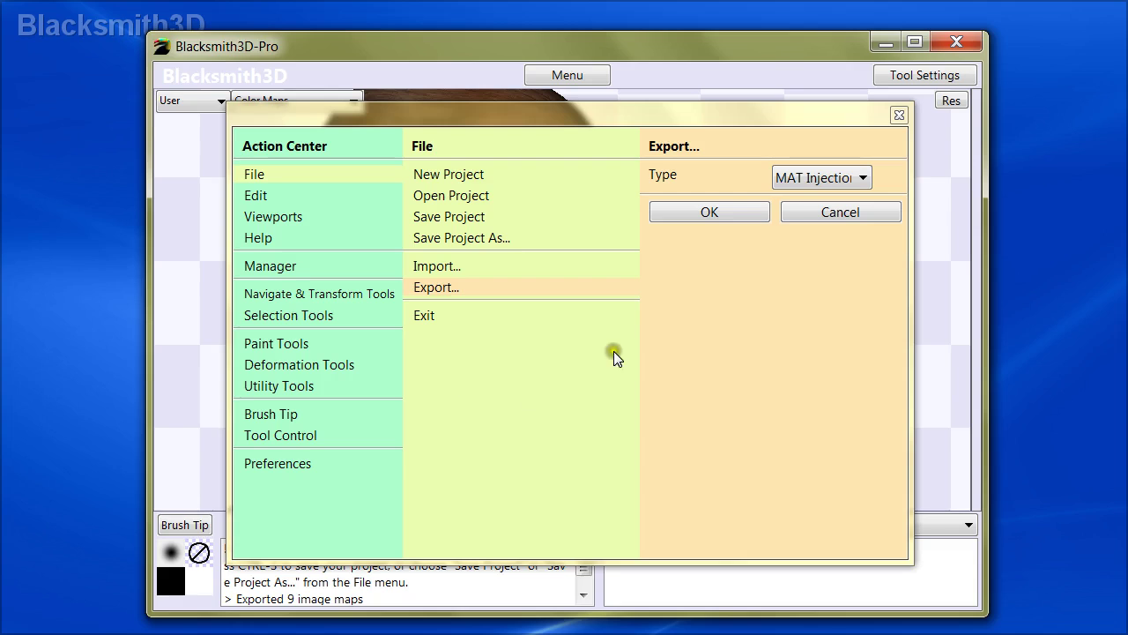
click(724, 211)
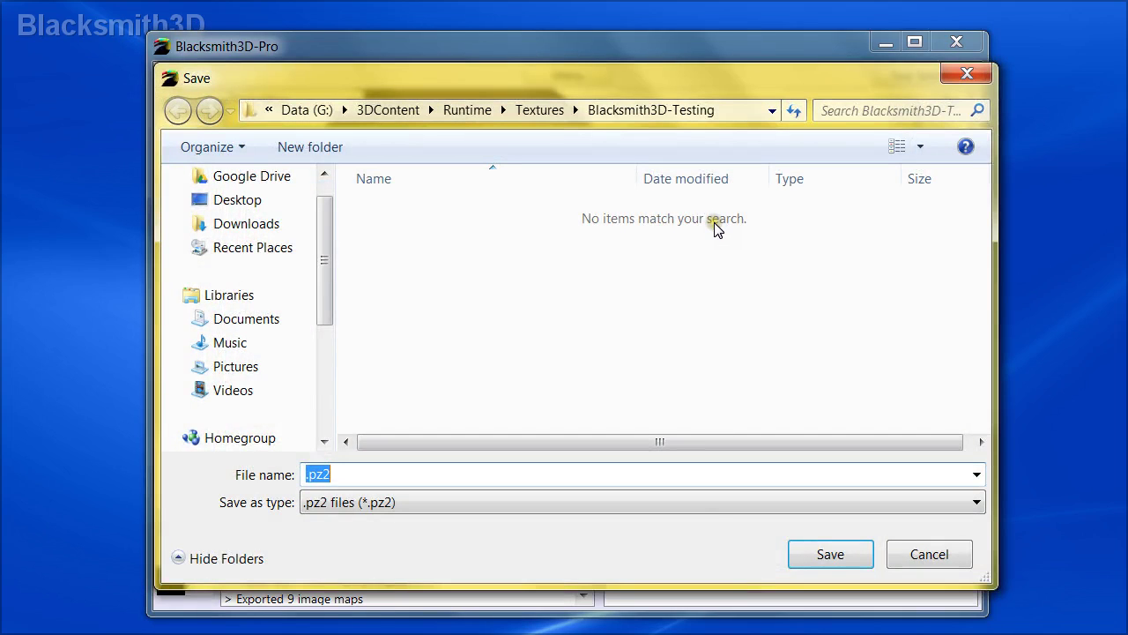
key(ctrl+v)
key(Return)
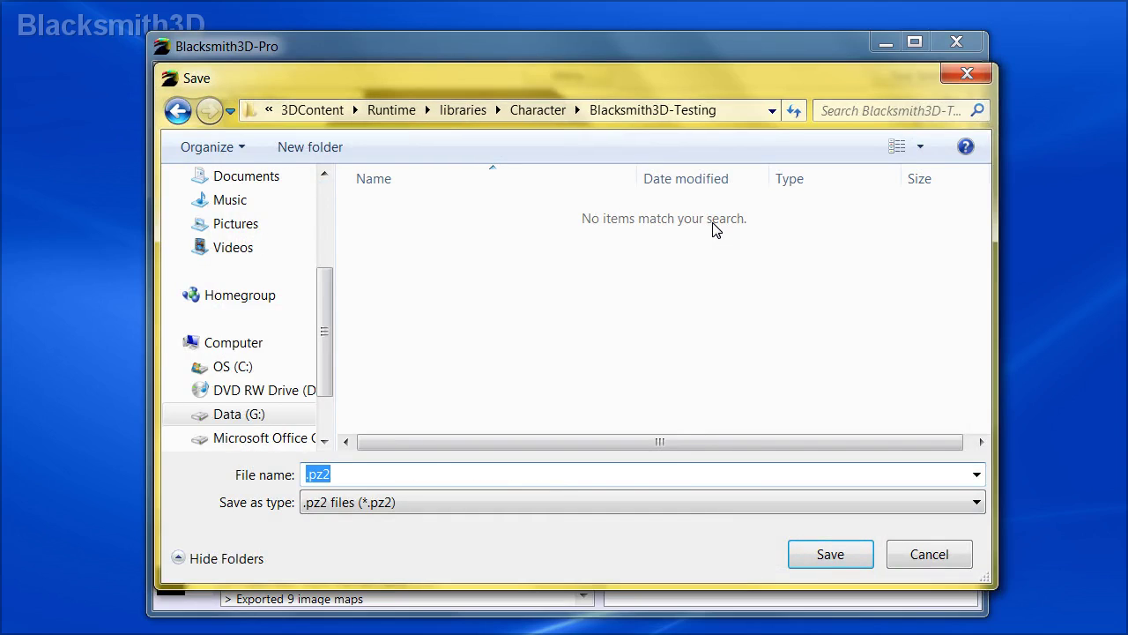
text(MyTexture_MAT)
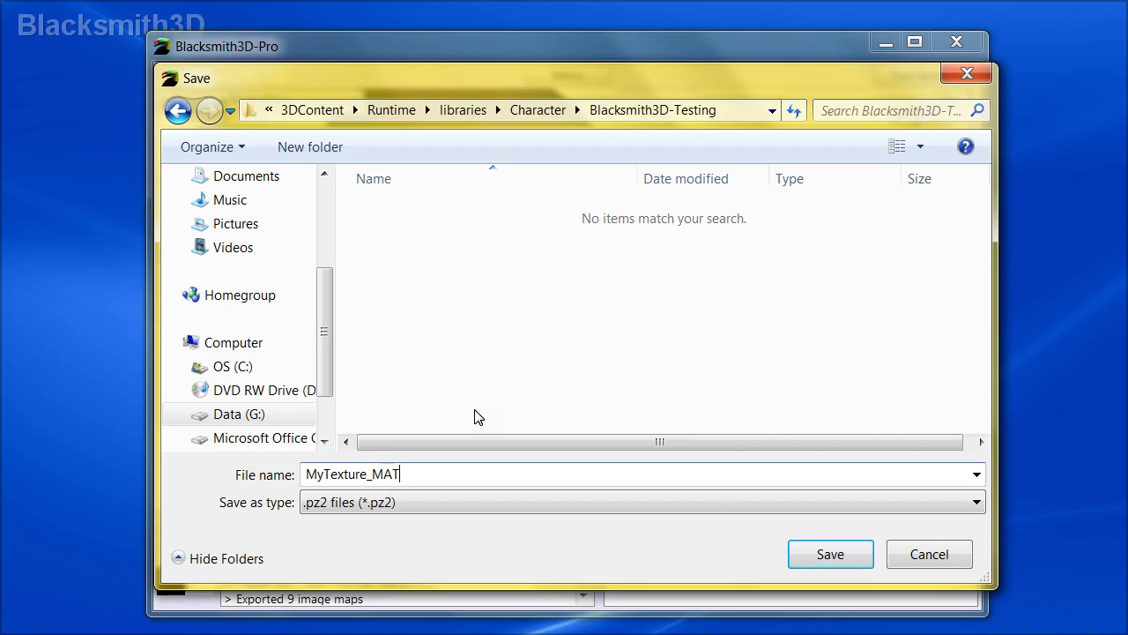
drag(360, 475, 426, 475)
click(446, 468)
click(851, 554)
click(851, 557)
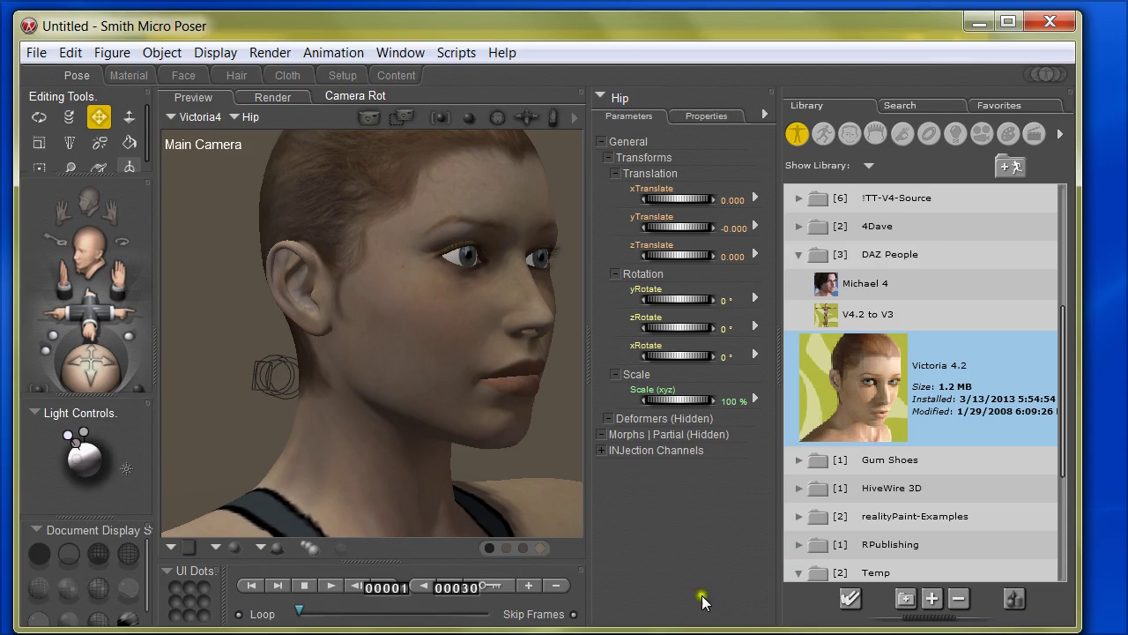
Step: Switch to Poser and collapse the DAZ People and Temp folders in the figure library
click(799, 253)
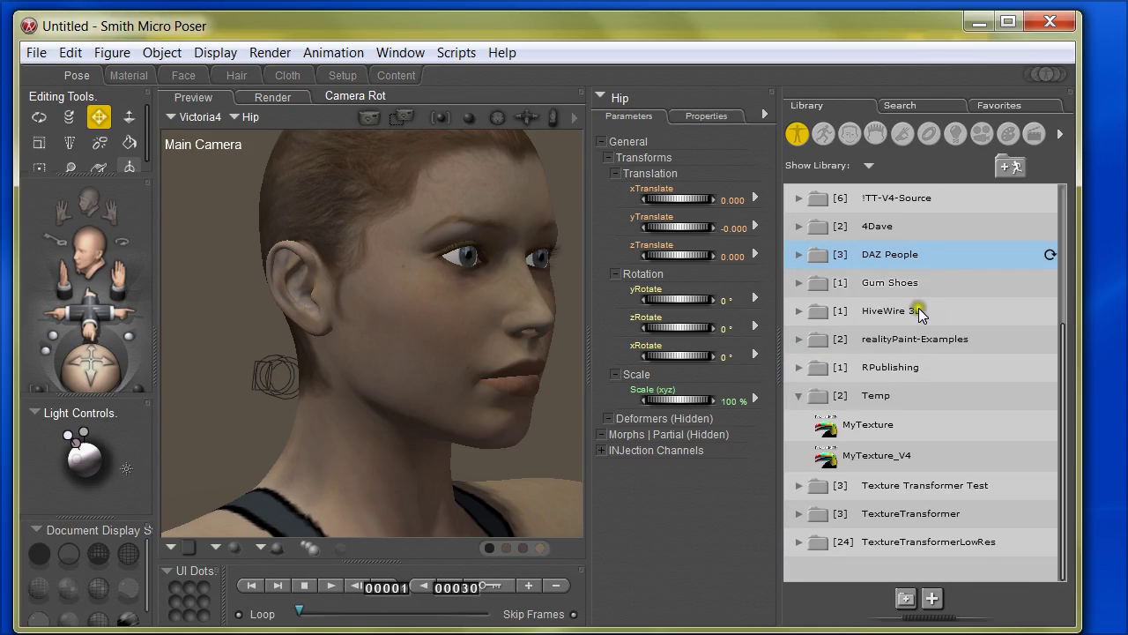
click(799, 395)
scroll(833, 357, up, 5)
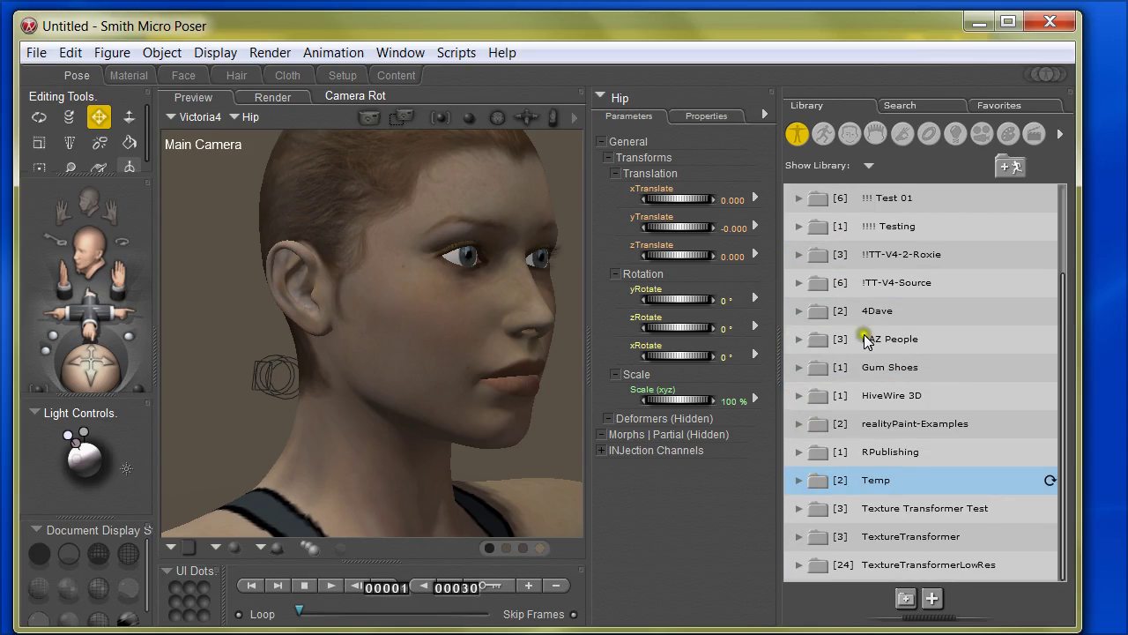
Step: Refresh the 3DContent library and expand its Blacksmith3D-Testing folder
click(934, 253)
click(1050, 254)
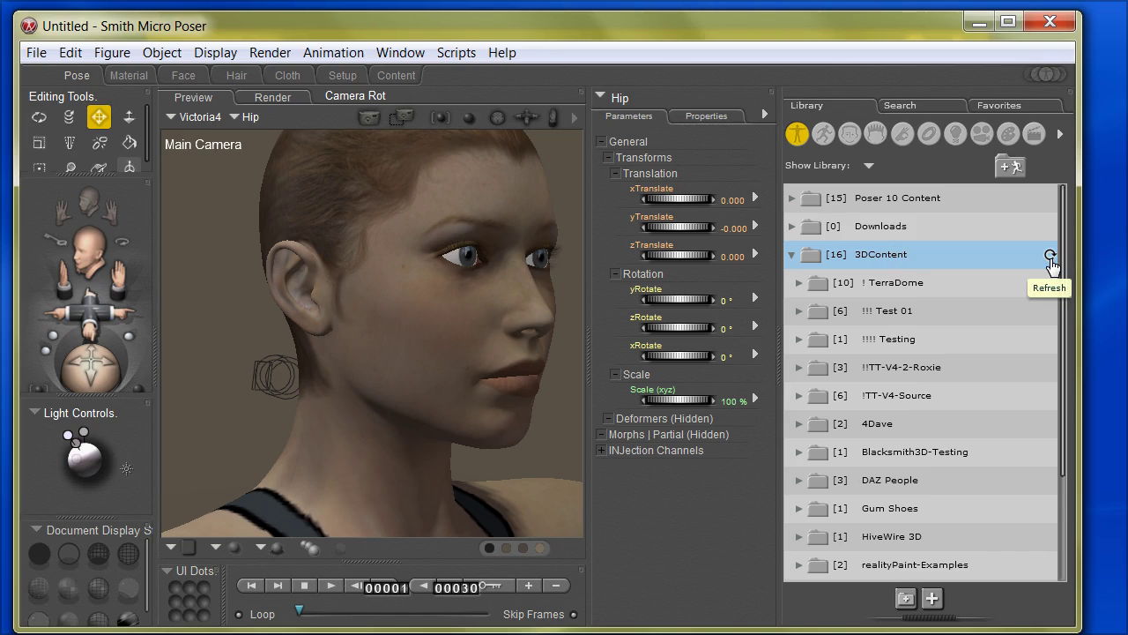
scroll(1043, 296, down, 1)
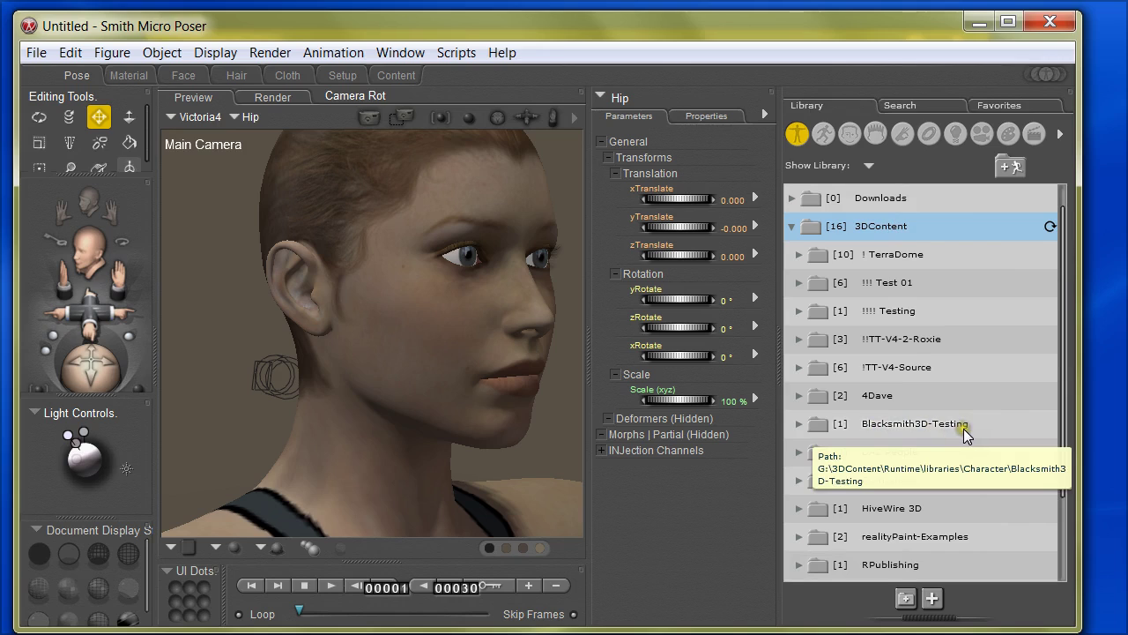
click(799, 424)
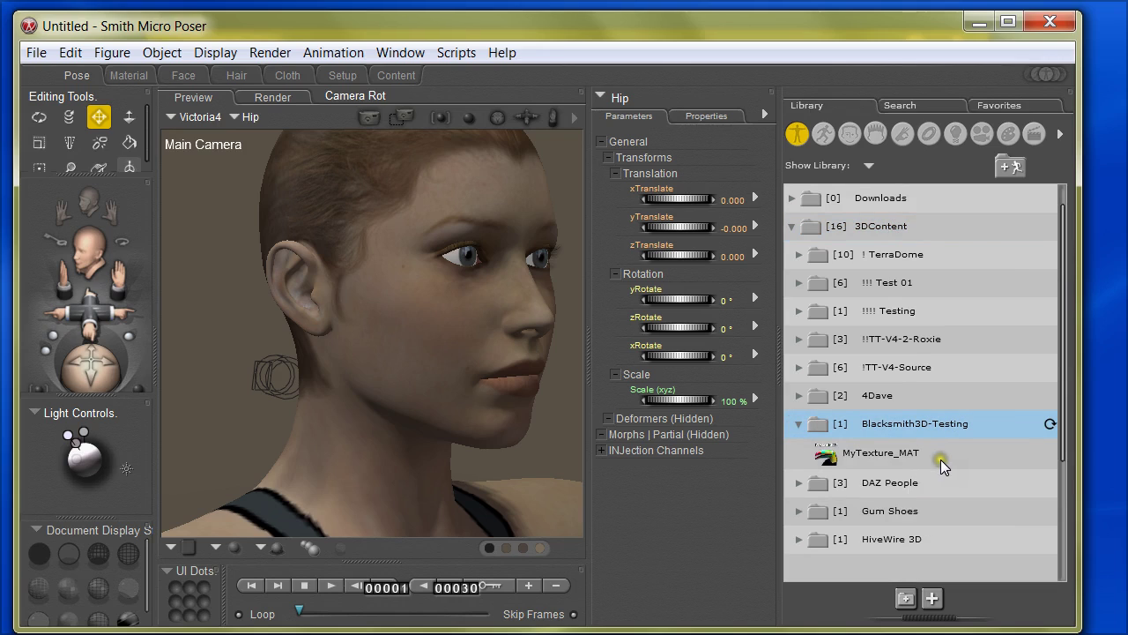
Step: Apply the MyTexture_MAT injection from the Blacksmith3D-Testing library folder to the Victoria 4 figure and frame the painted face
click(884, 460)
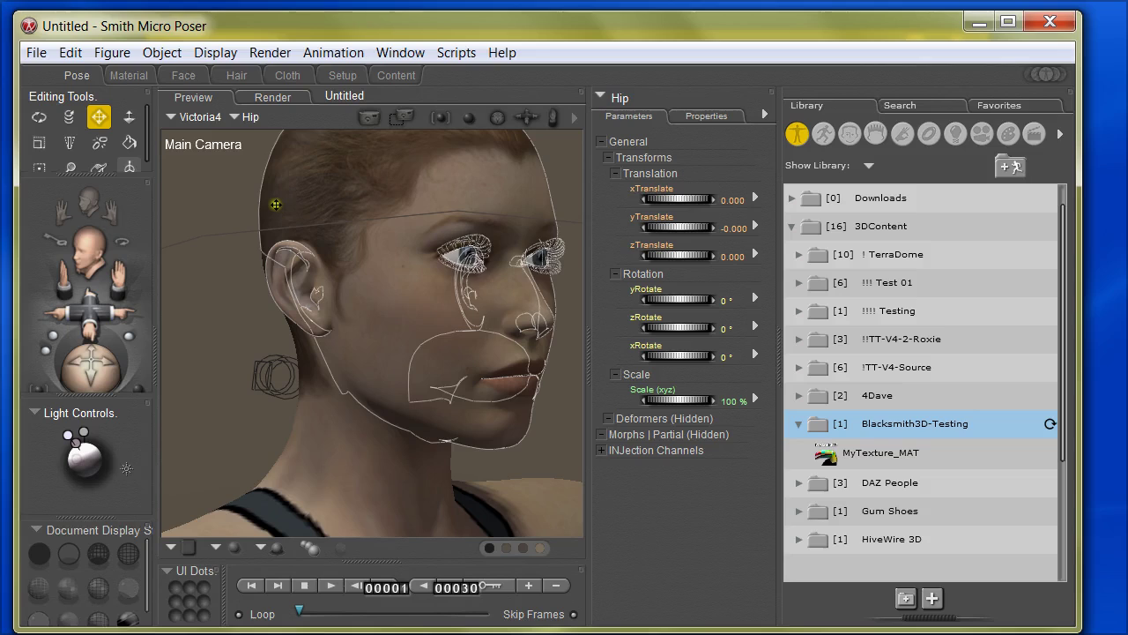
click(205, 117)
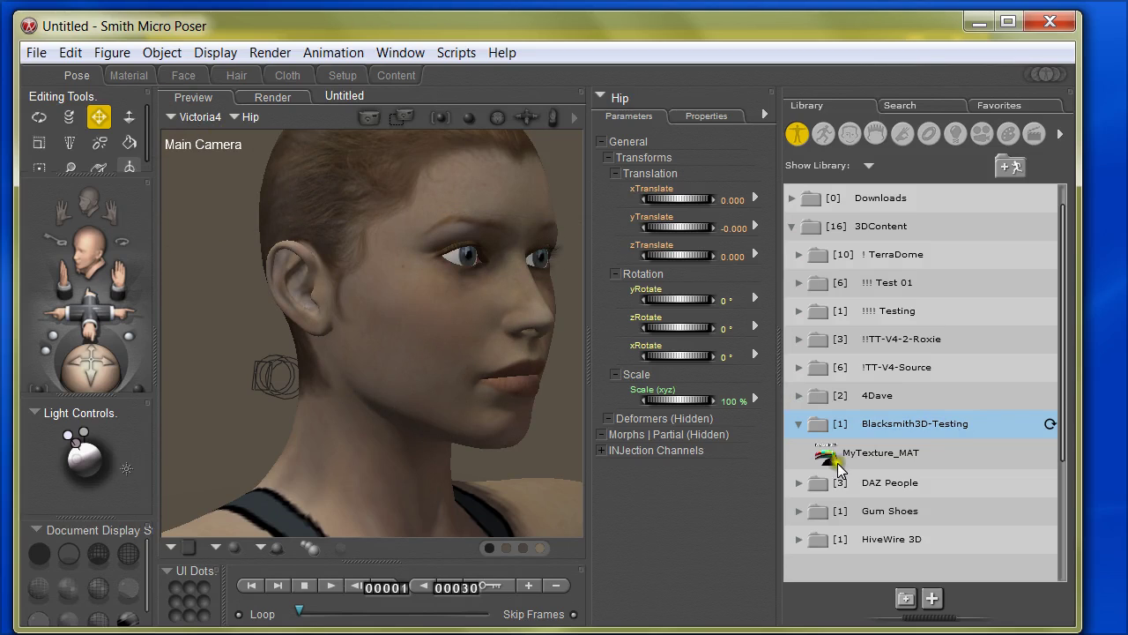
click(897, 456)
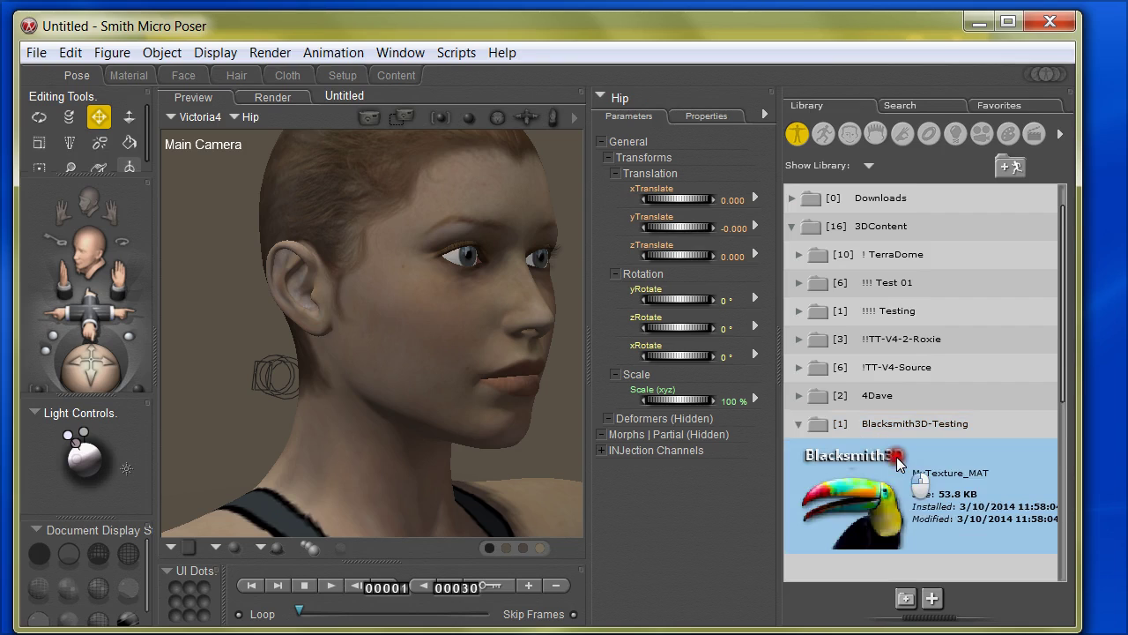
double_click(876, 475)
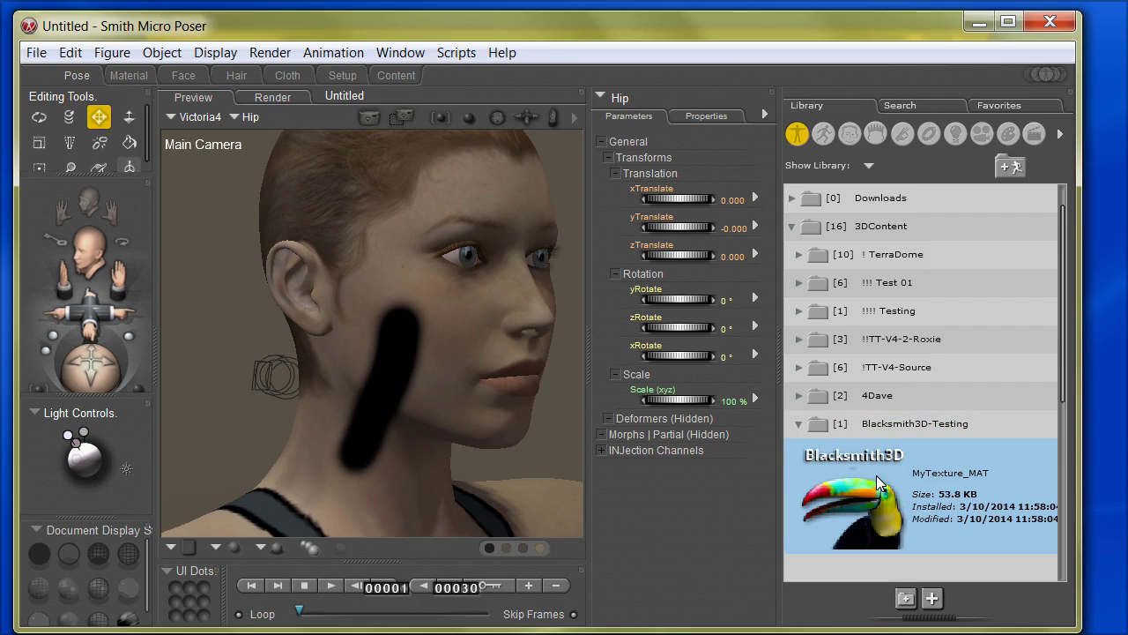
mouse_move(113, 340)
mouse_down()
mouse_move(92, 314)
mouse_move(98, 356)
mouse_up()
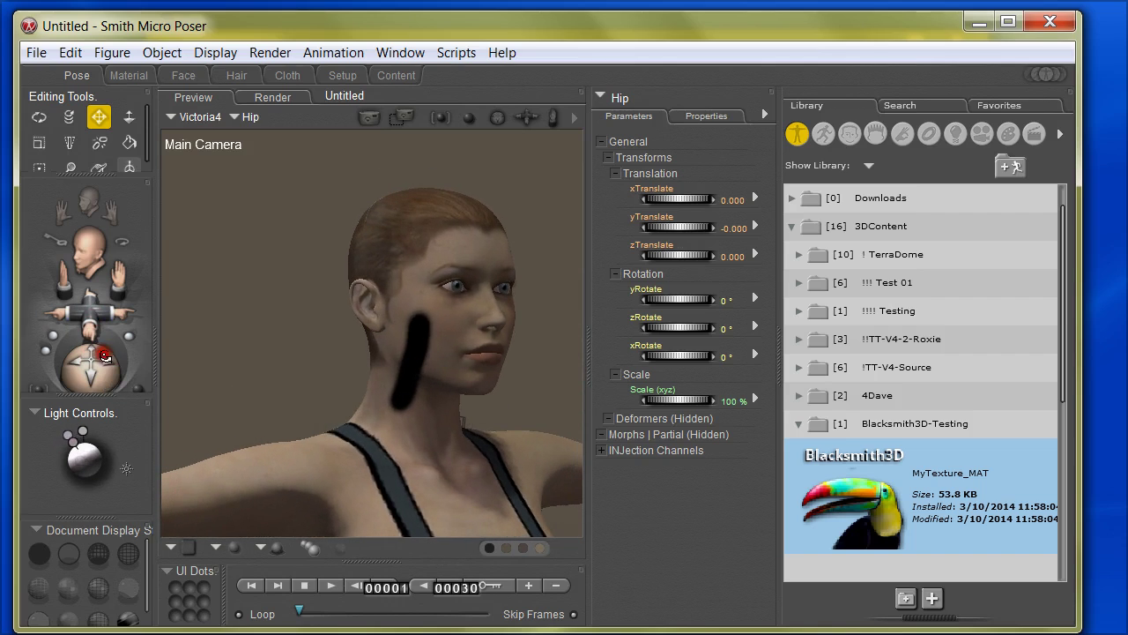
drag(92, 310, 91, 311)
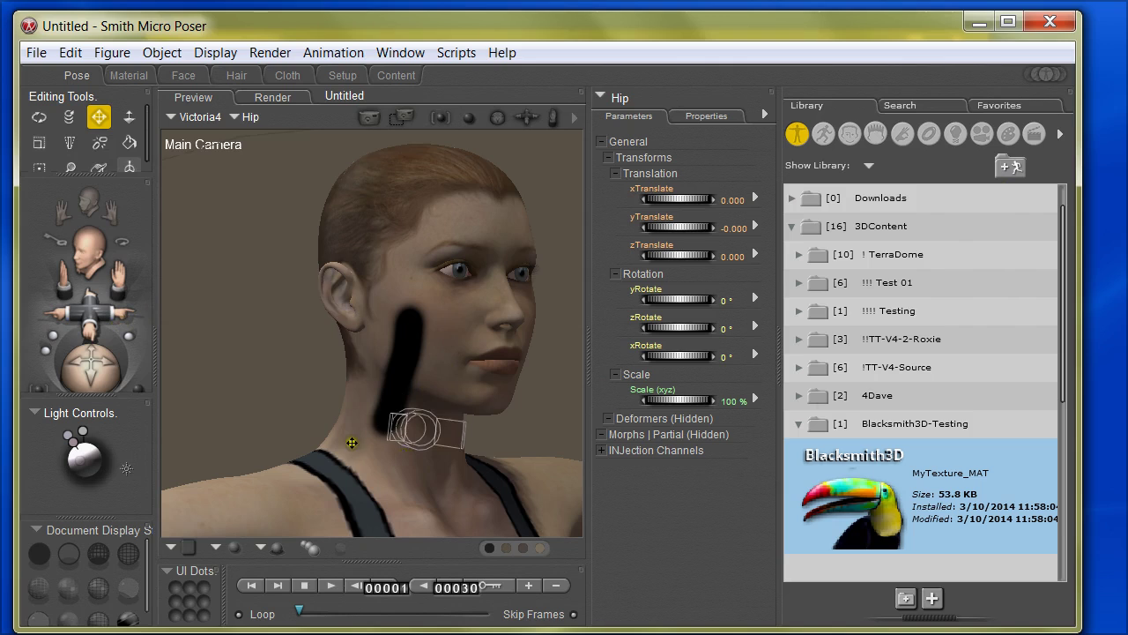
mouse_move(101, 371)
mouse_down()
mouse_move(90, 368)
mouse_move(102, 369)
mouse_up()
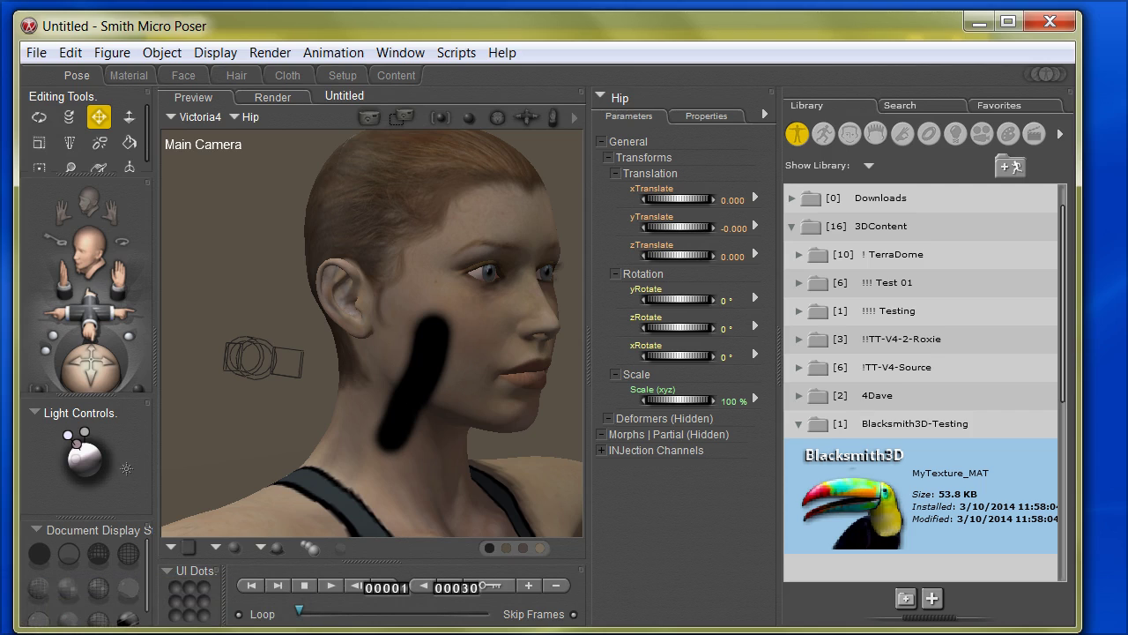
Step: Inspect Victoria4's 4_InnerMouth material in the advanced and simple views of the Material room, then return to the Pose room
click(148, 77)
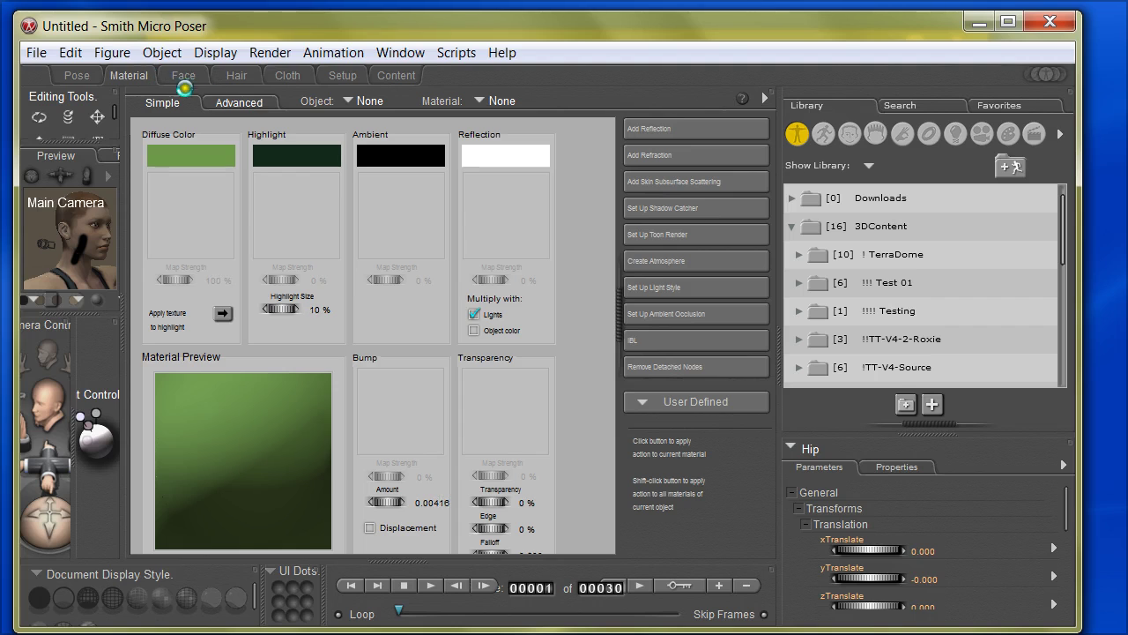
click(232, 101)
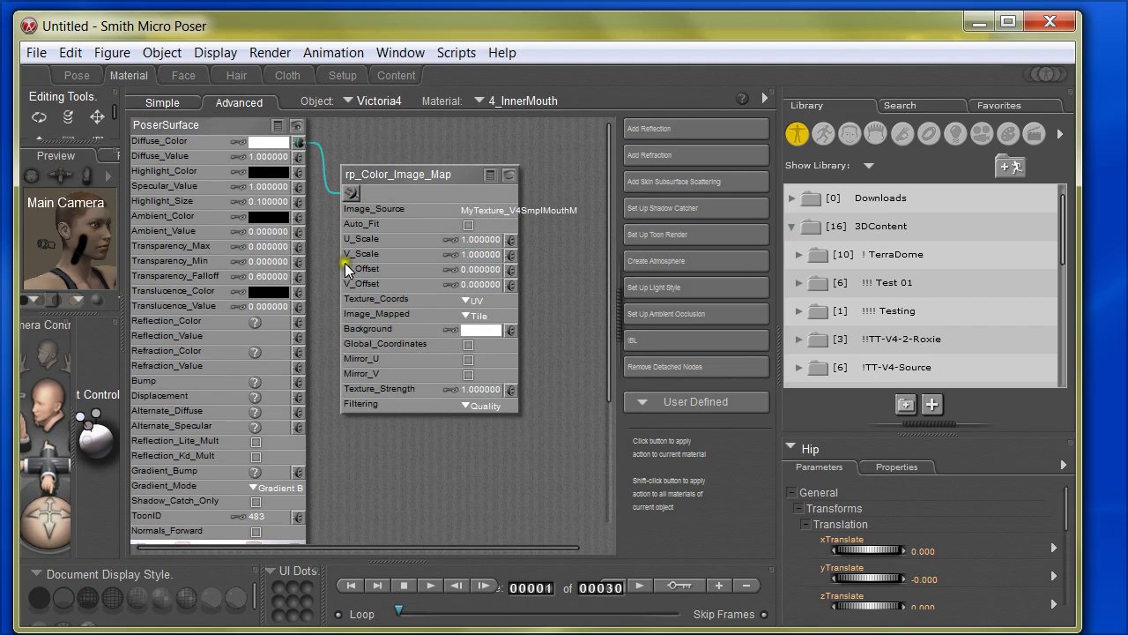
click(173, 104)
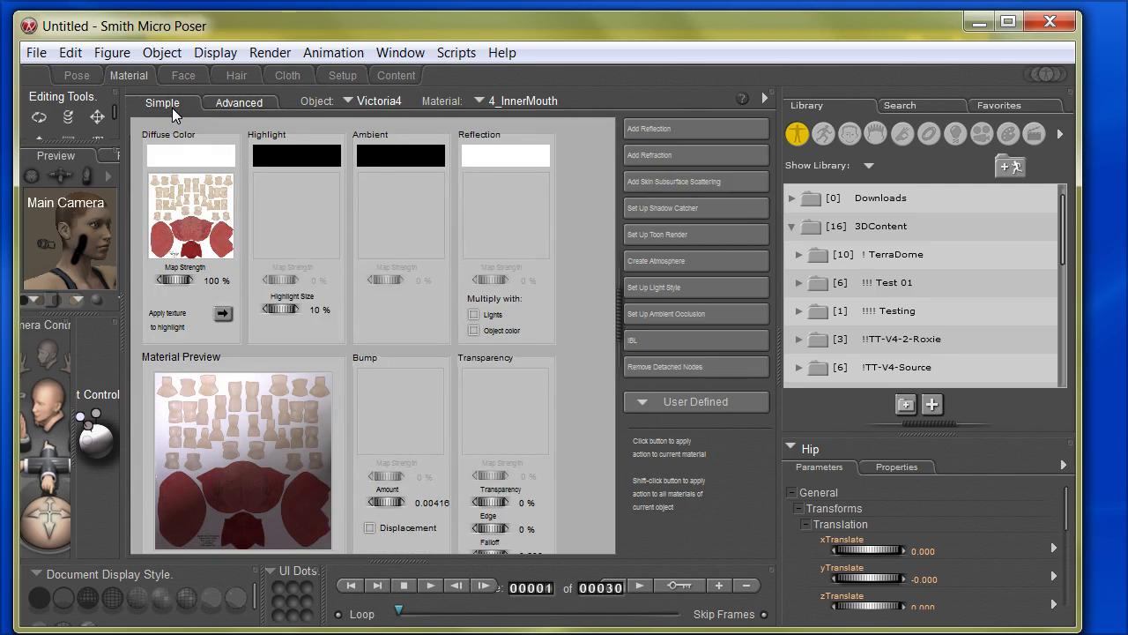
click(76, 75)
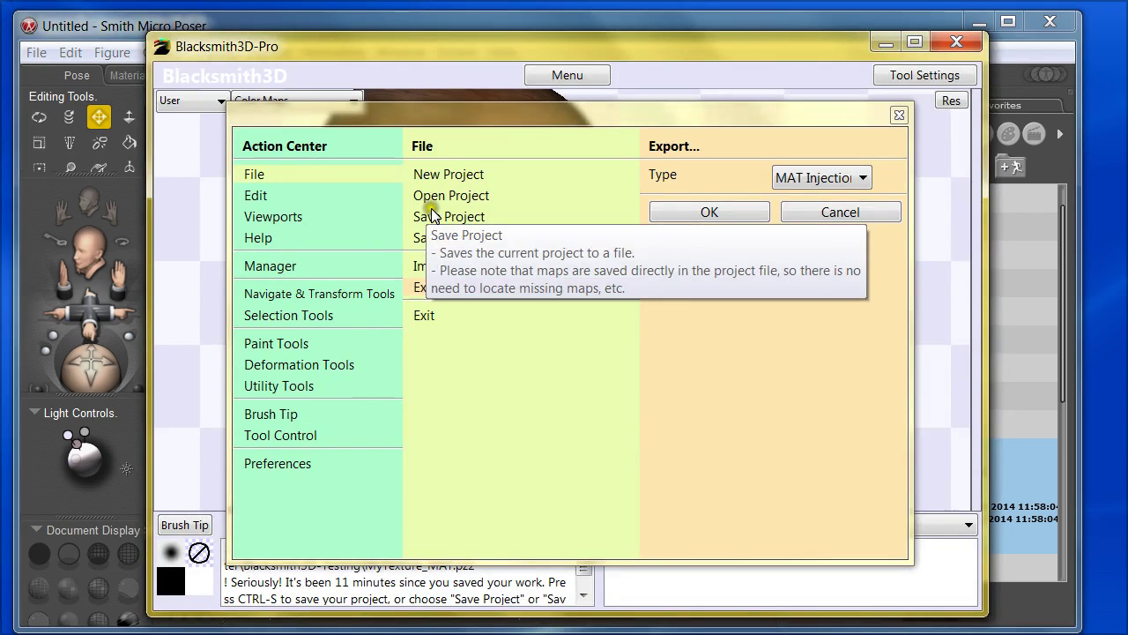
click(885, 42)
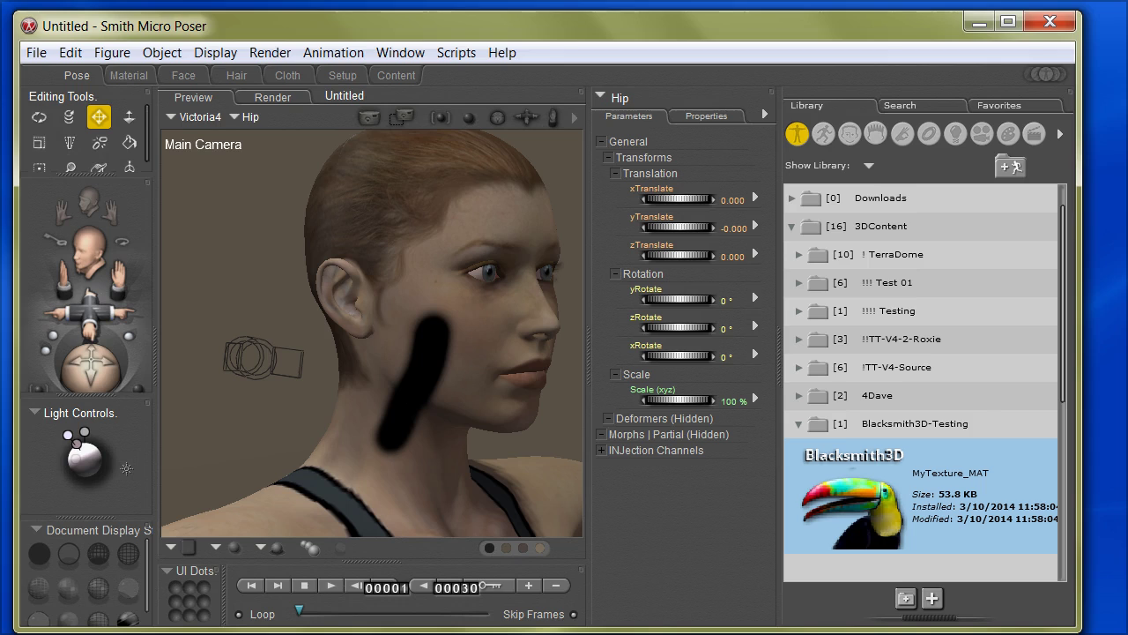
Step: Start browsing for a replacement diffuse texture file for Victoria4's 4_InnerMouth material in the Material room
mouse_move(88, 634)
click(115, 76)
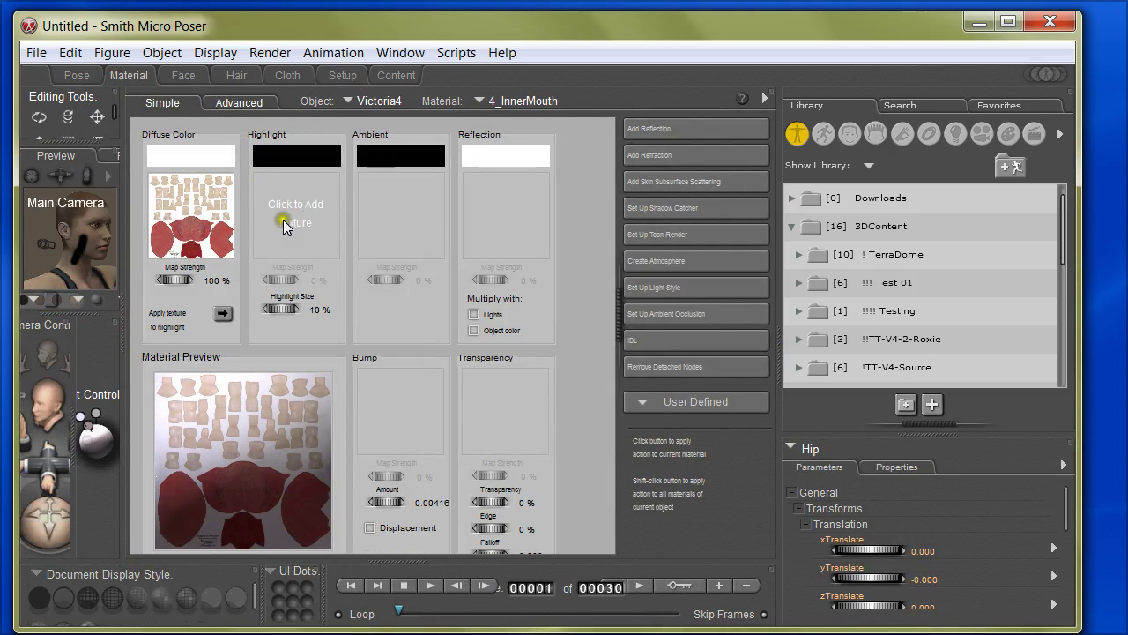
click(197, 206)
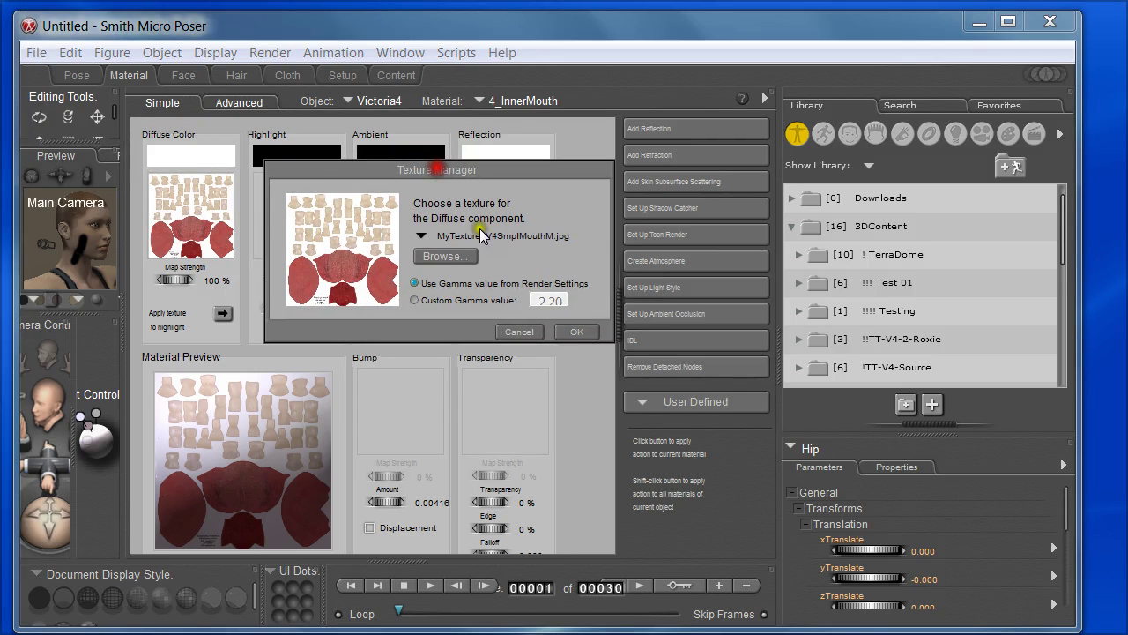
click(434, 256)
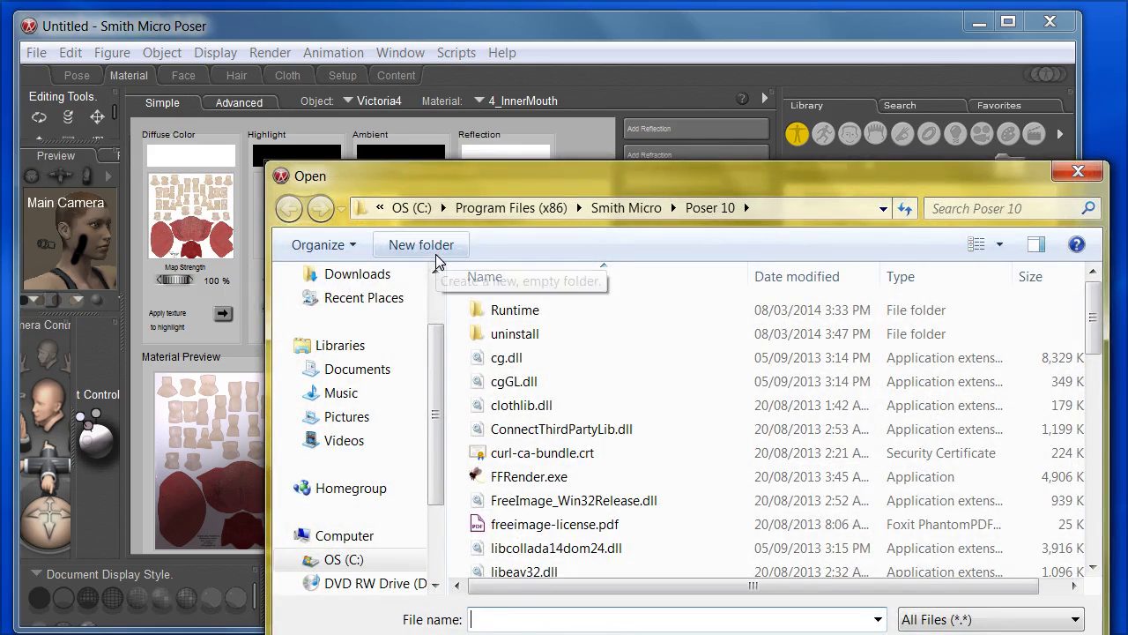
Step: Copy the folder path G:\3DContent\Runtime\Textures\Blacksmith3D-Testing from its folder window and open that folder in the texture file browser
key(alt+Tab)
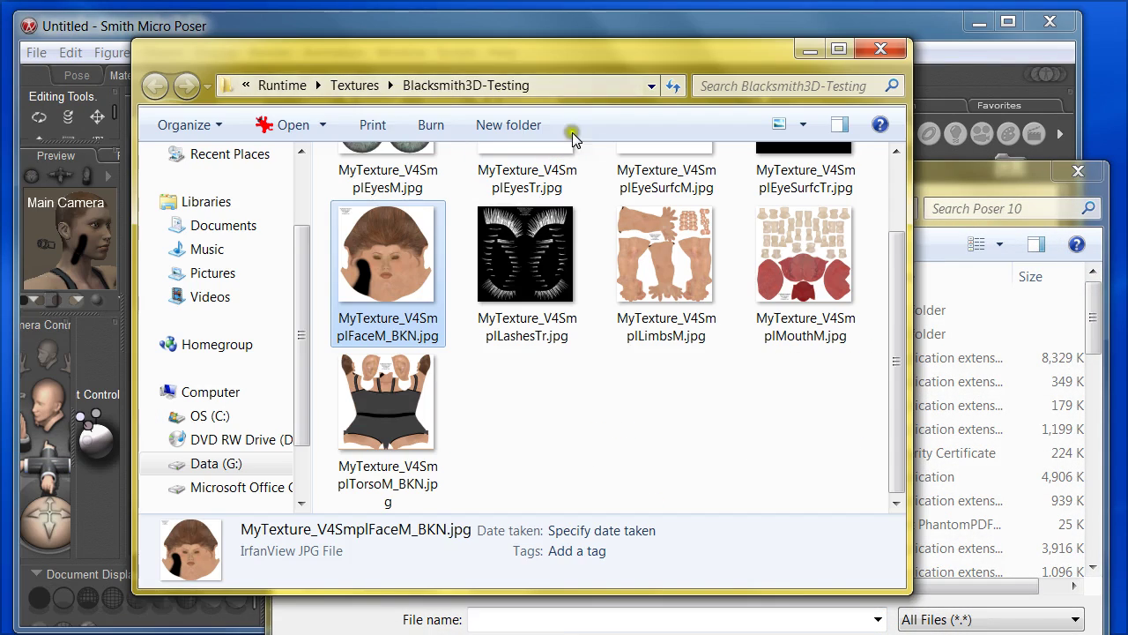
click(577, 82)
key(ctrl+c)
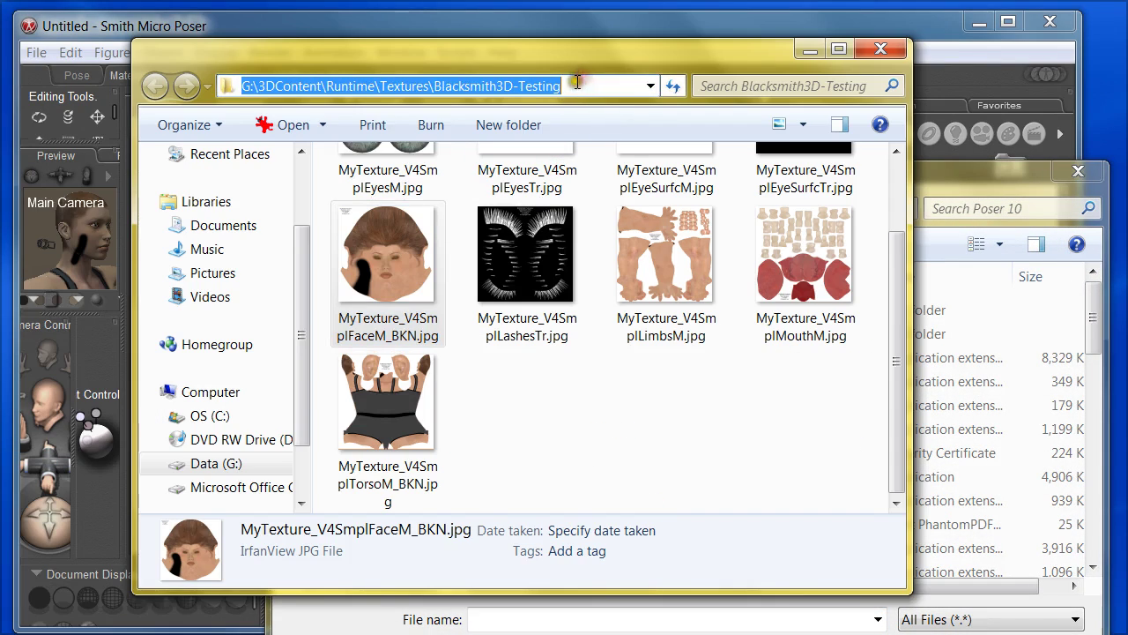
click(810, 48)
click(552, 617)
key(ctrl+v)
key(Return)
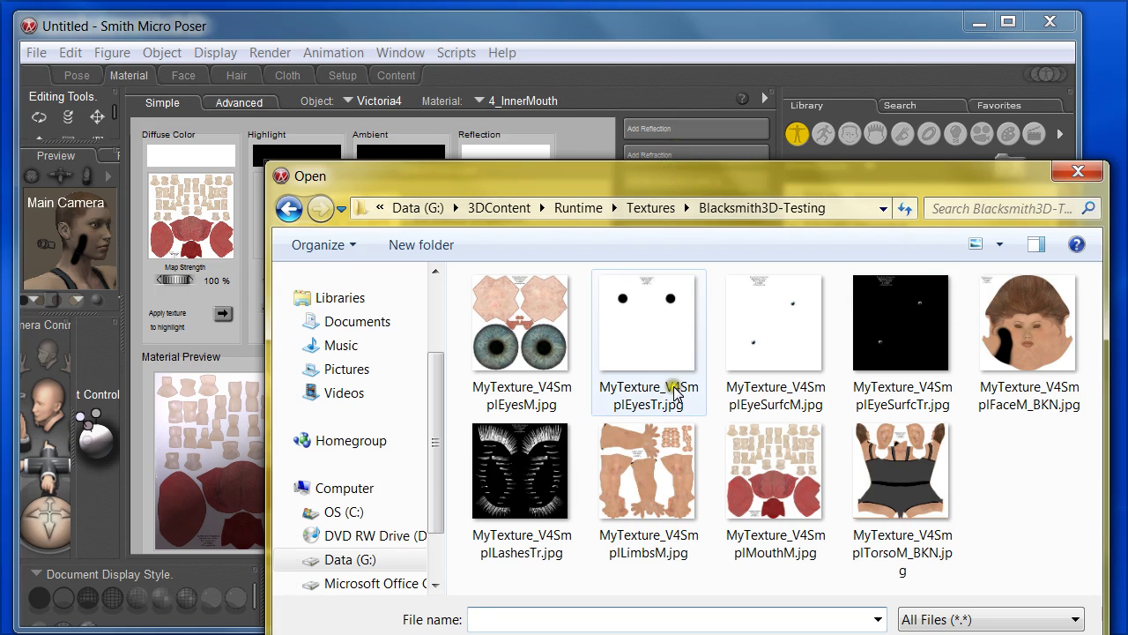
Step: Select MyTexture_V4SmplMouthM.jpg, cancel the file browser and Texture Manager, and return to the Pose room
drag(639, 177, 614, 128)
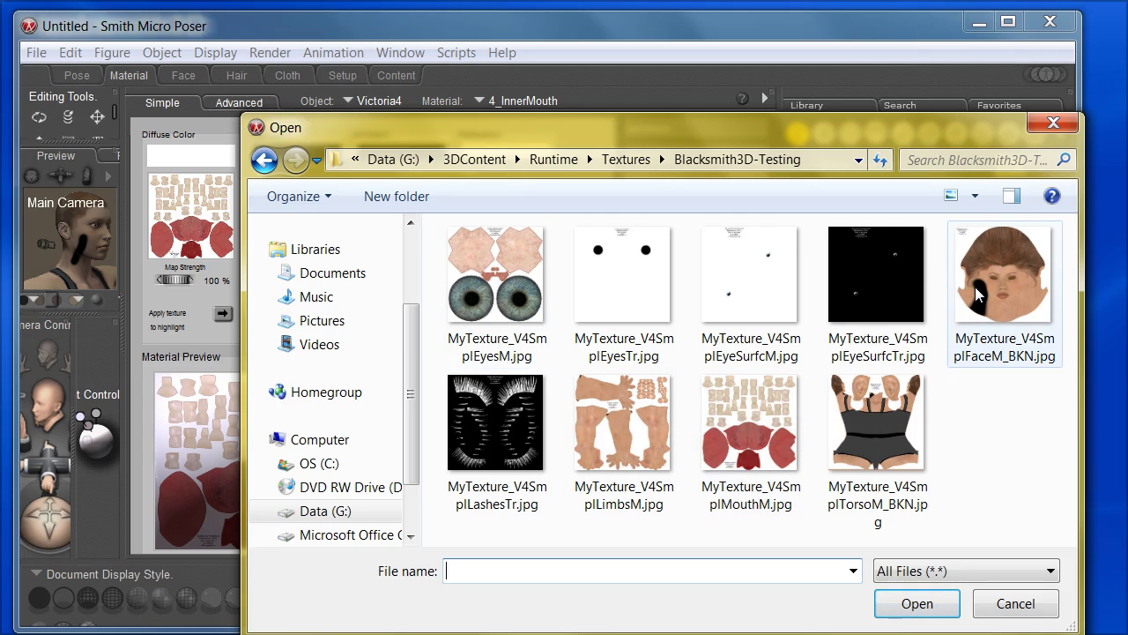
click(762, 422)
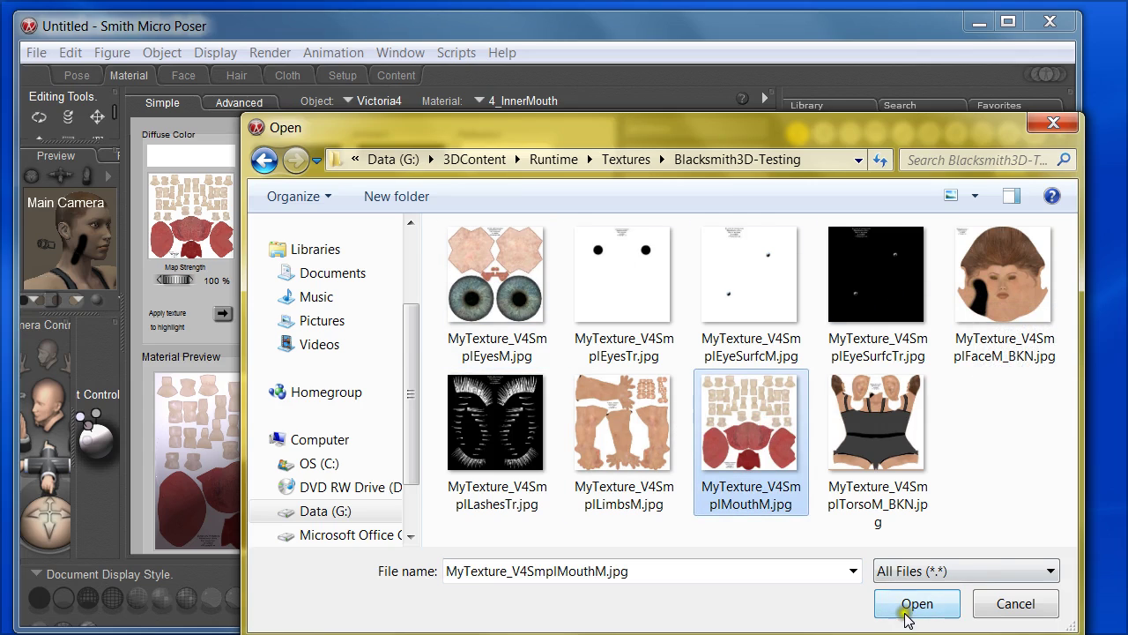
click(1014, 605)
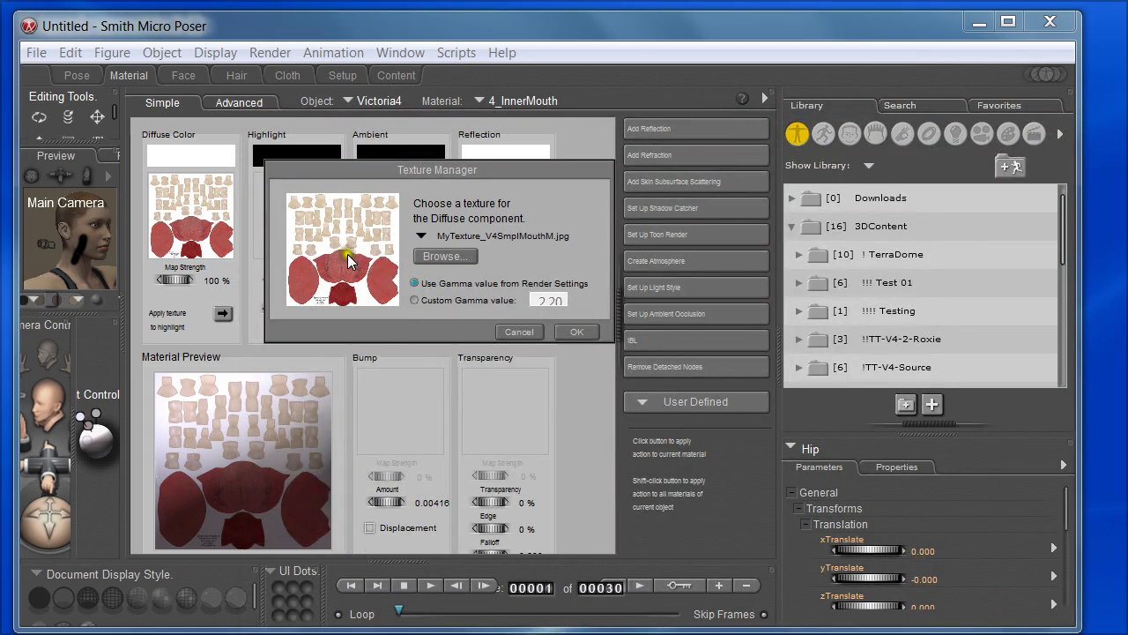
click(532, 330)
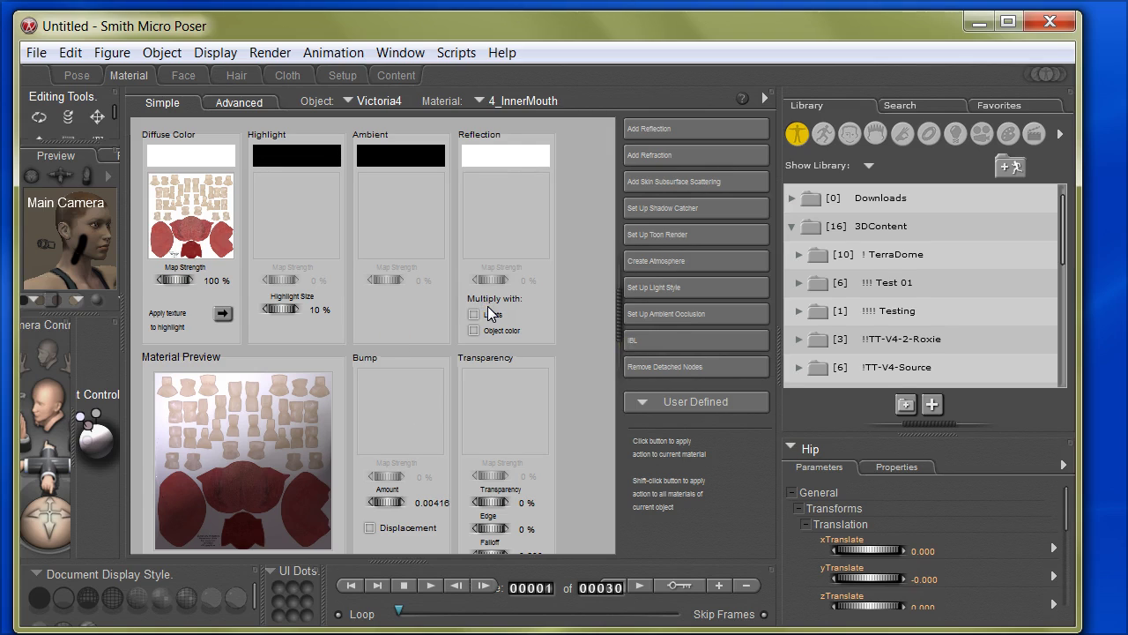
click(97, 117)
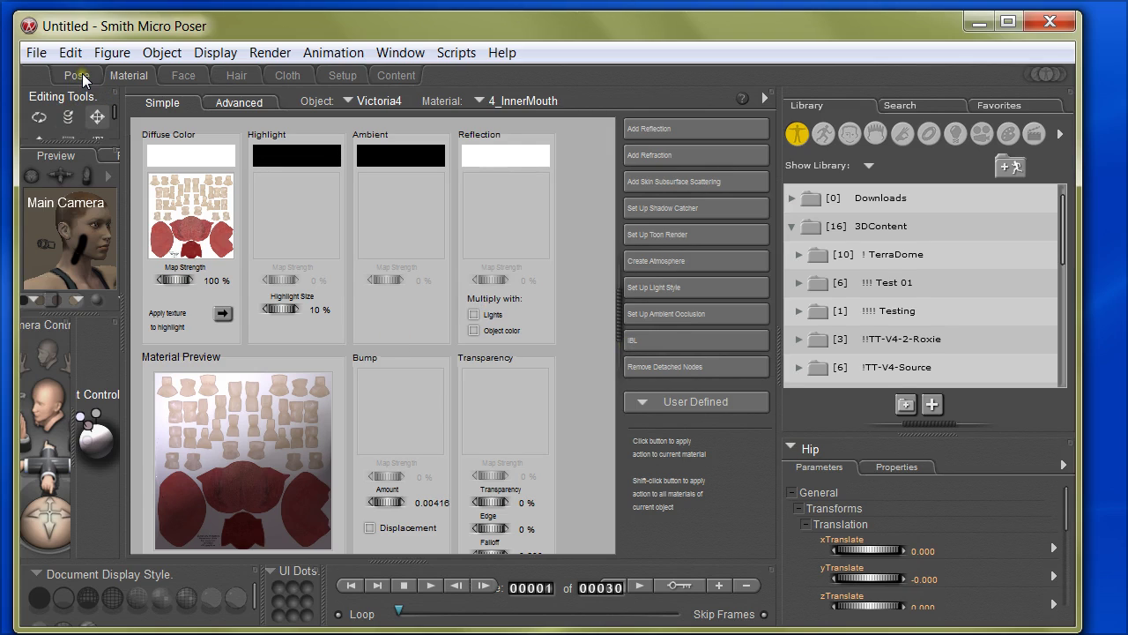
click(79, 75)
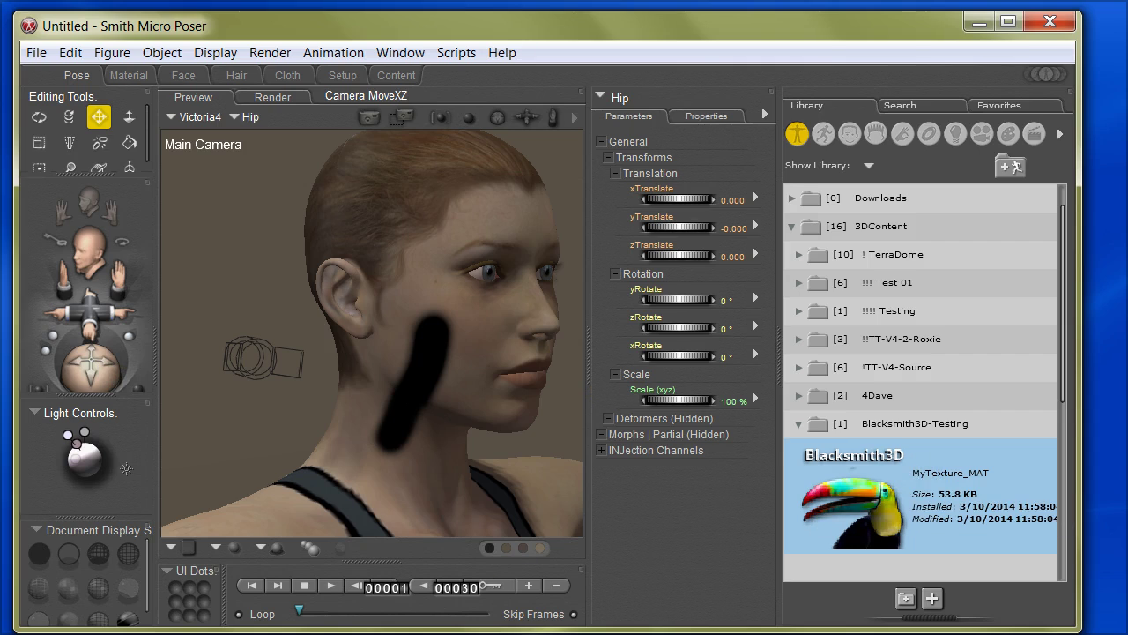
Step: Switch to Blacksmith3D-Pro to compare the painted stroke on the model, then minimize it to return to Poser
mouse_move(120, 633)
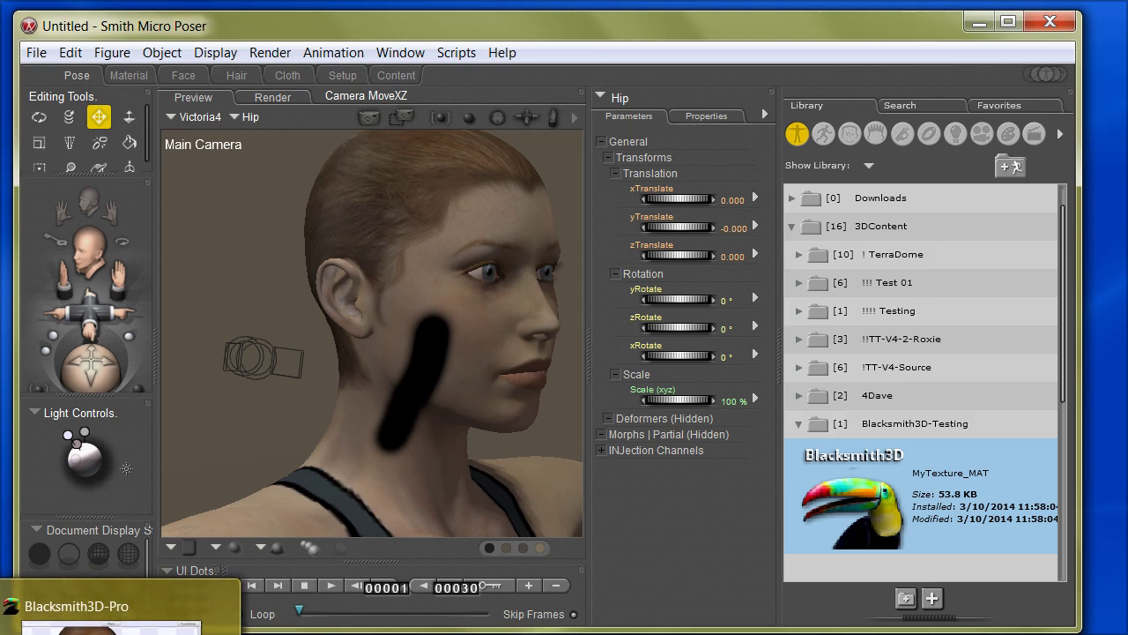
click(110, 626)
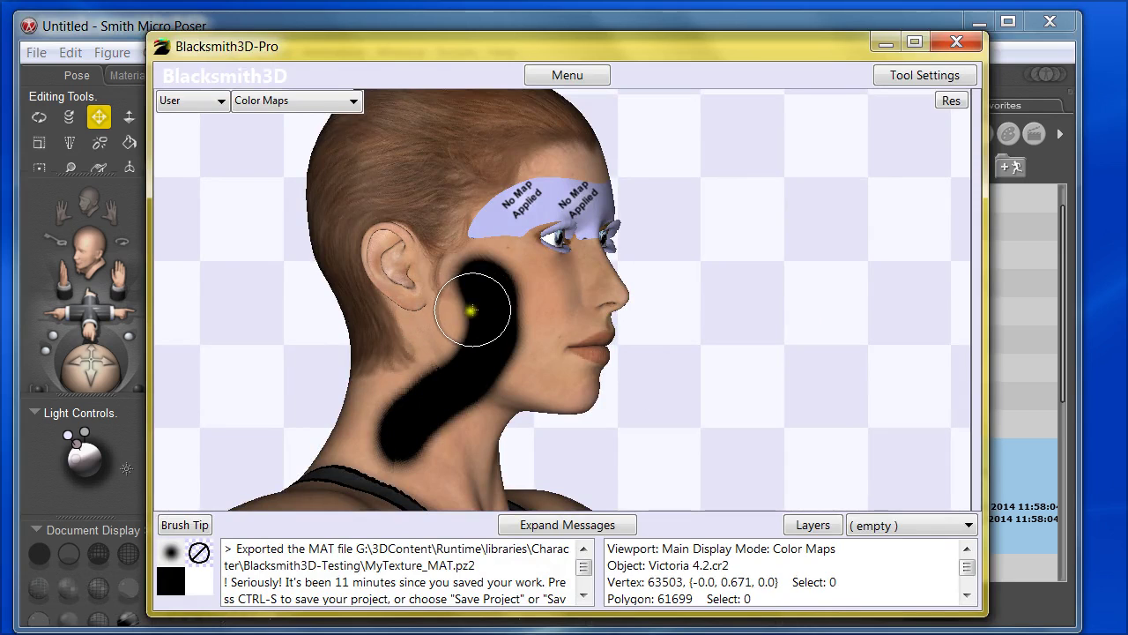
click(886, 42)
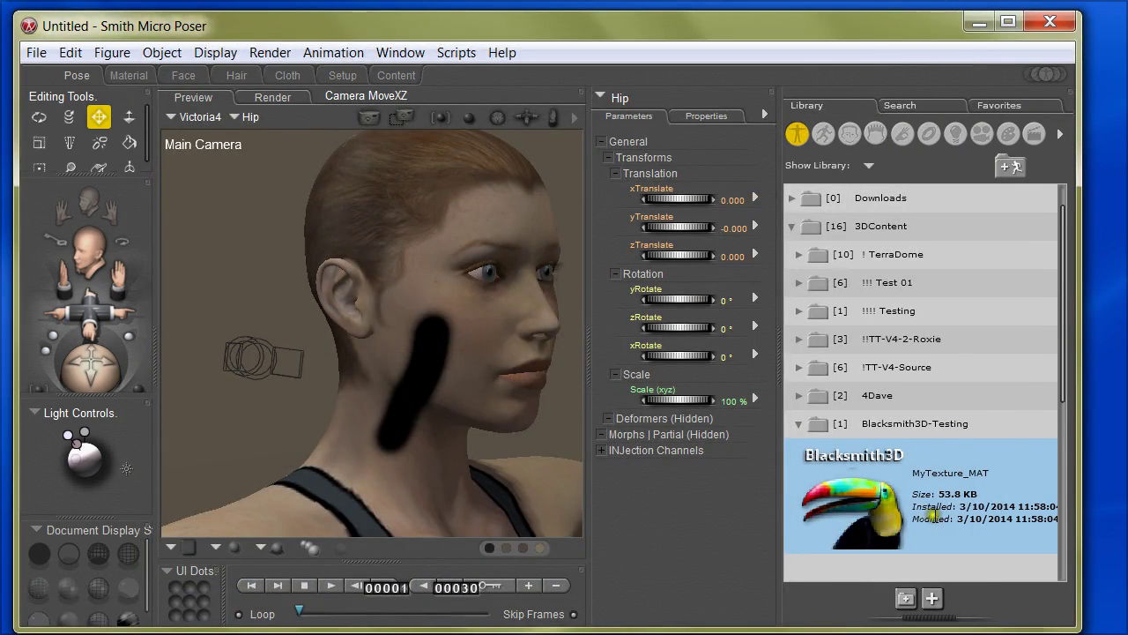